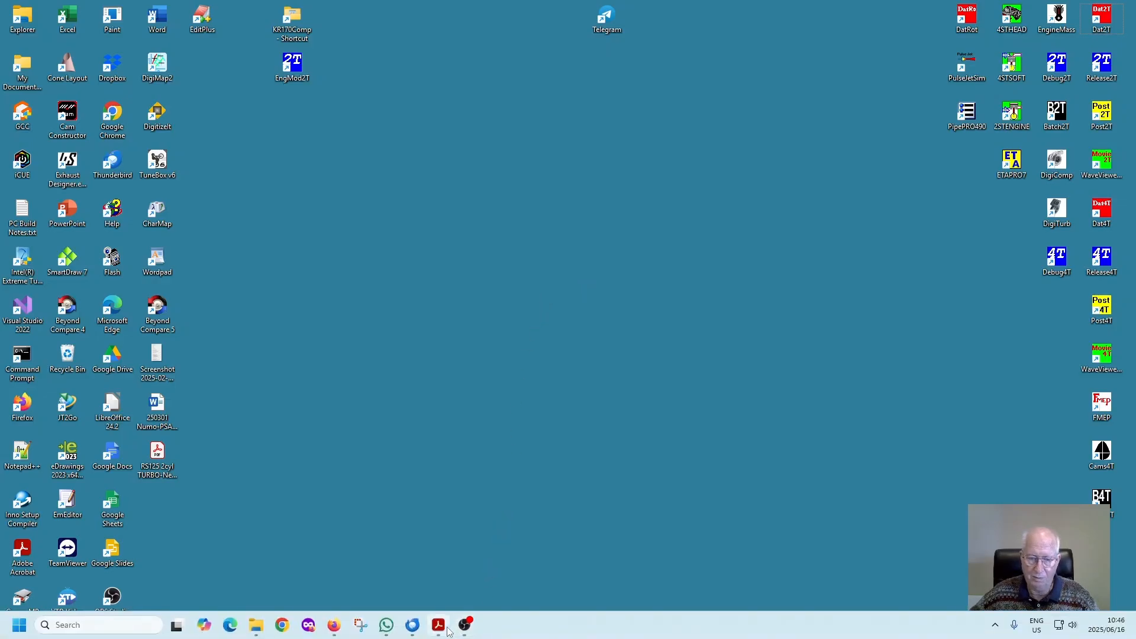
Bring up the 125cc engine specification in IMG.pdf and start the Dat2T program
click(438, 625)
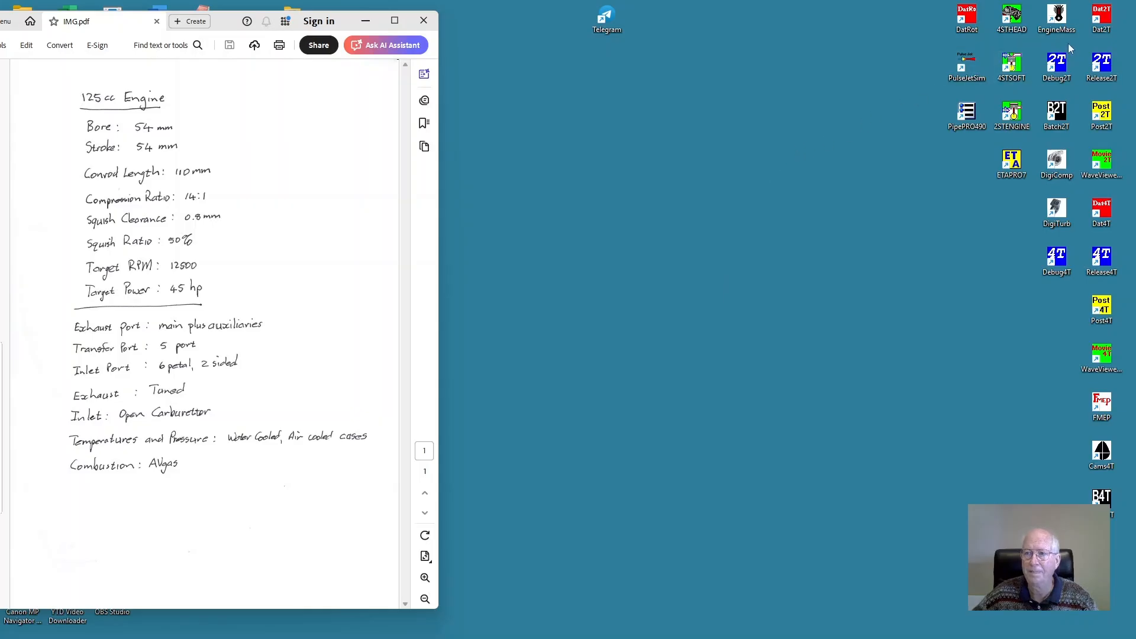
double_click(1102, 17)
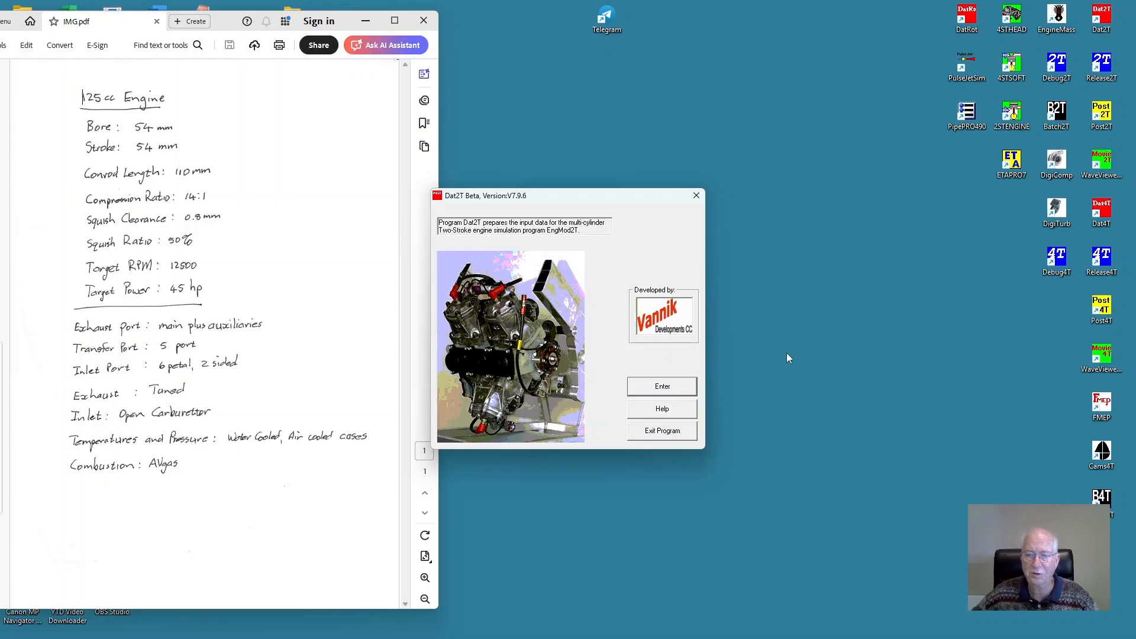
Open the Dat2T help and read through the Folder Structure topic in the introduction section
click(663, 410)
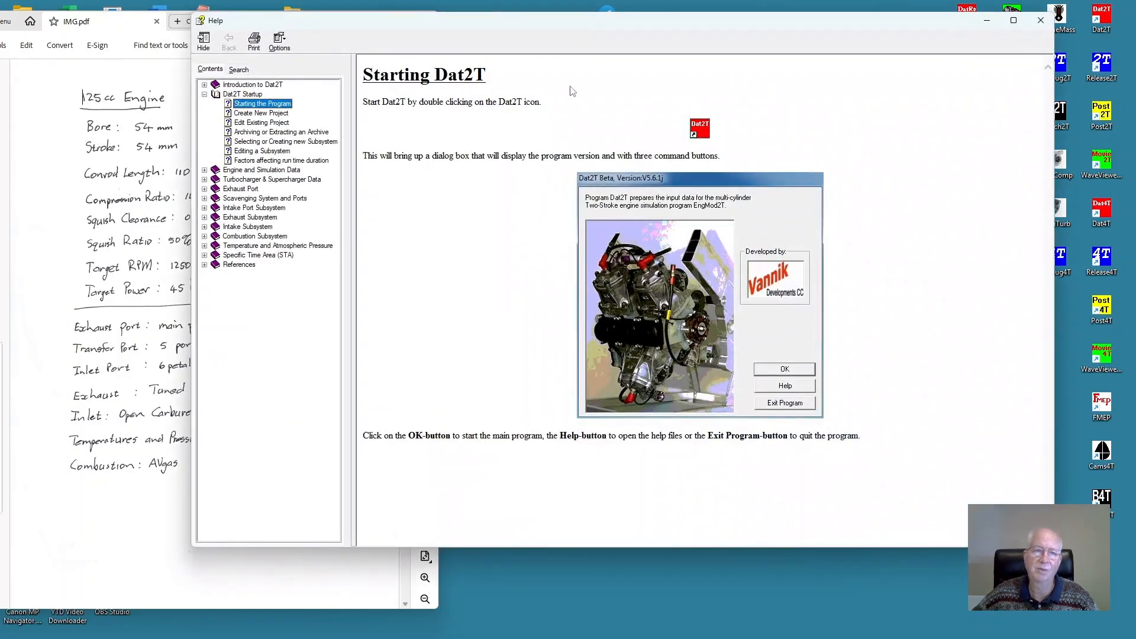
click(204, 86)
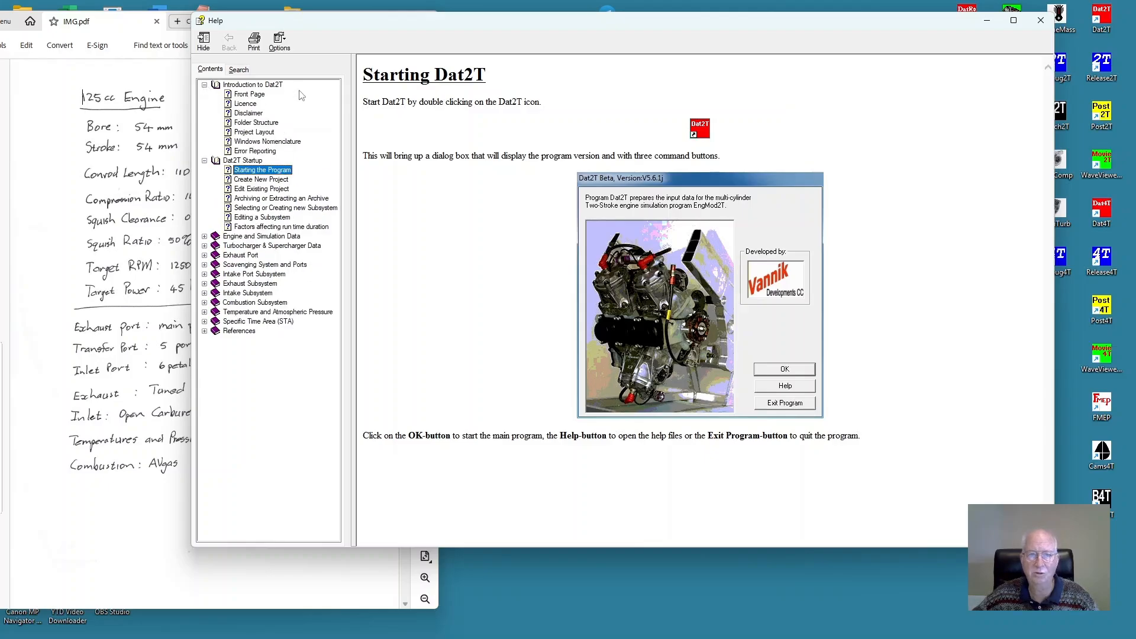
click(244, 123)
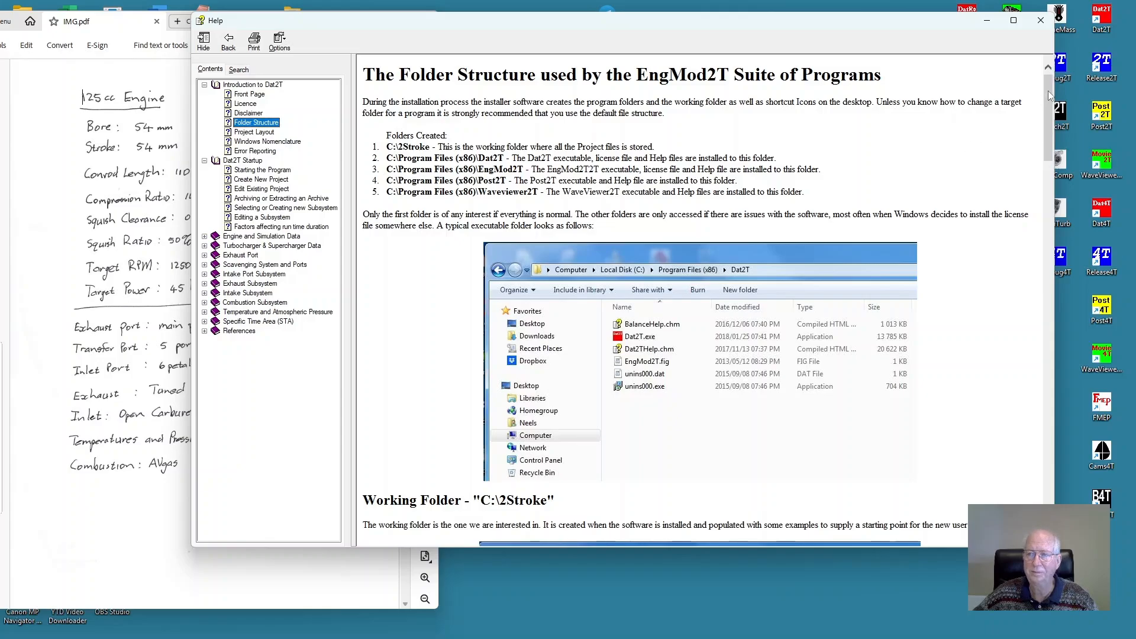
drag(1049, 94, 1033, 160)
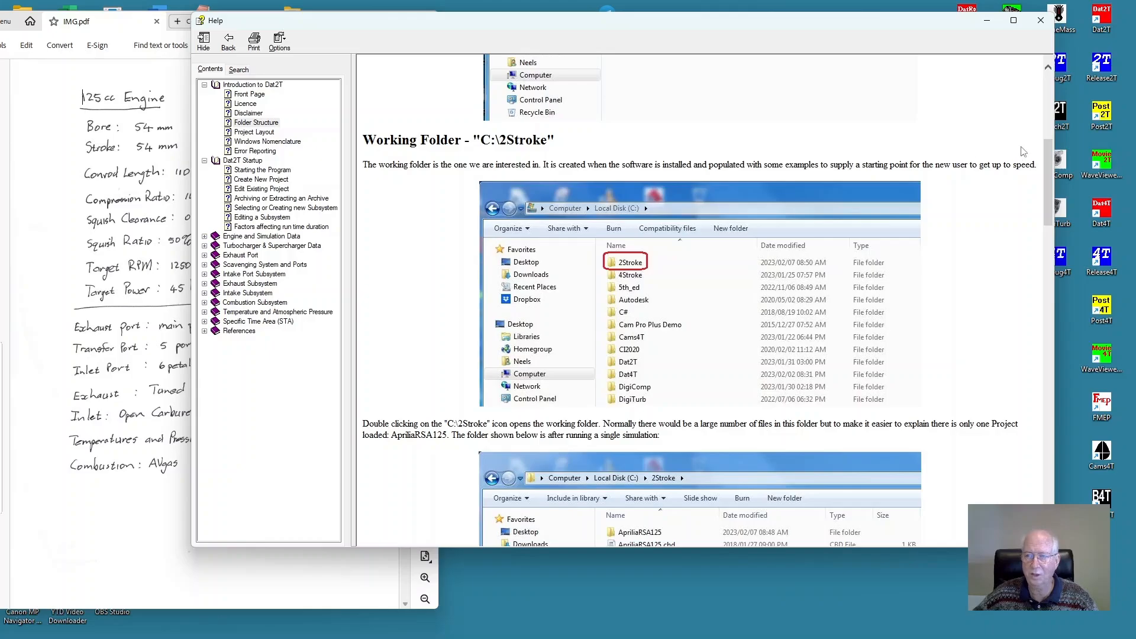
drag(1051, 170, 1028, 305)
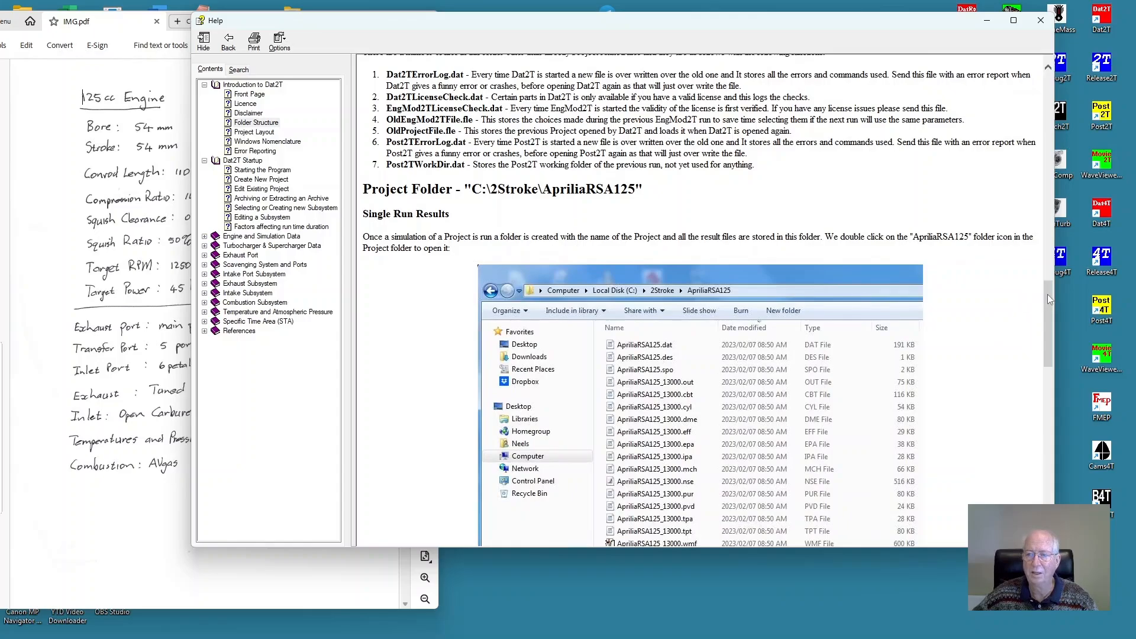
drag(1048, 299, 1043, 468)
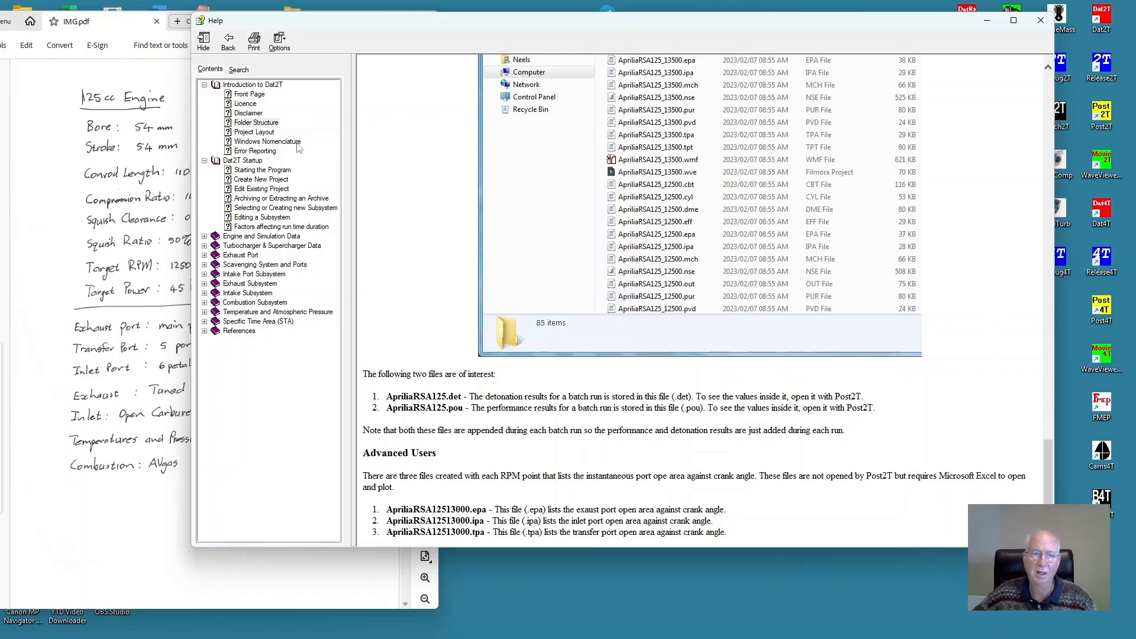
Read the Project Layout, Windows Nomenclature and Error Reporting help topics, and close the help
click(260, 133)
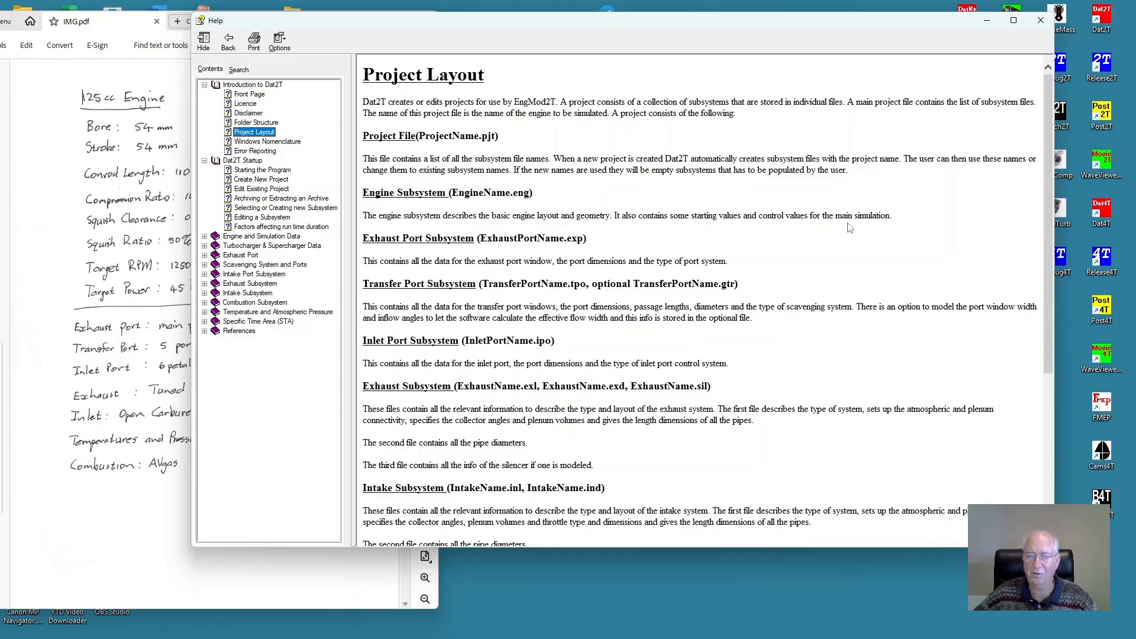
scroll(849, 228, down, 4)
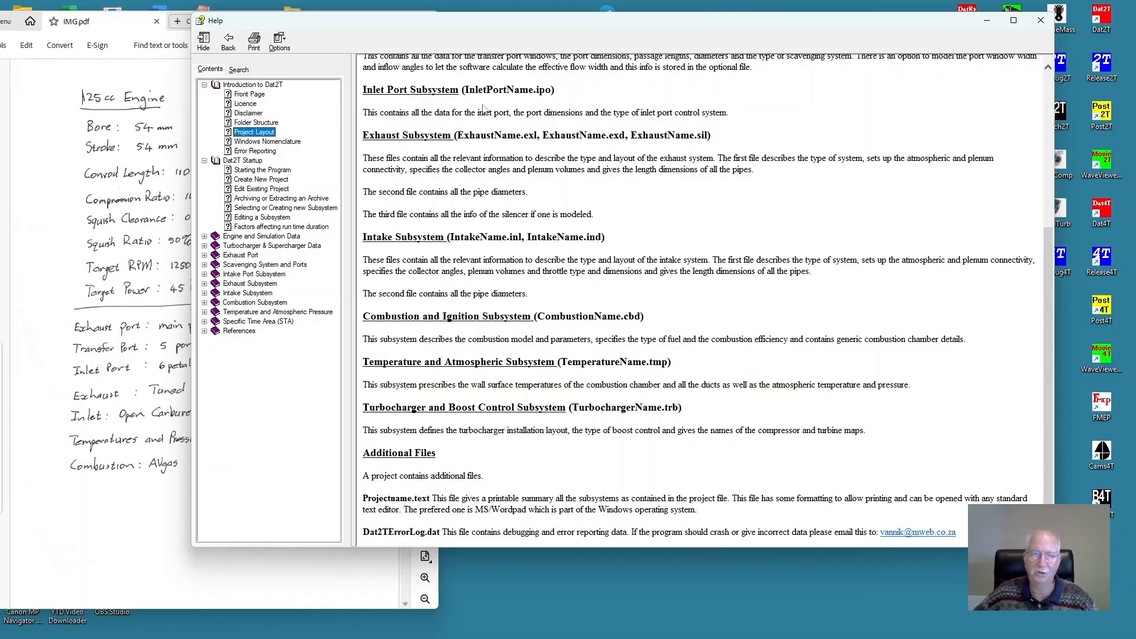
click(256, 142)
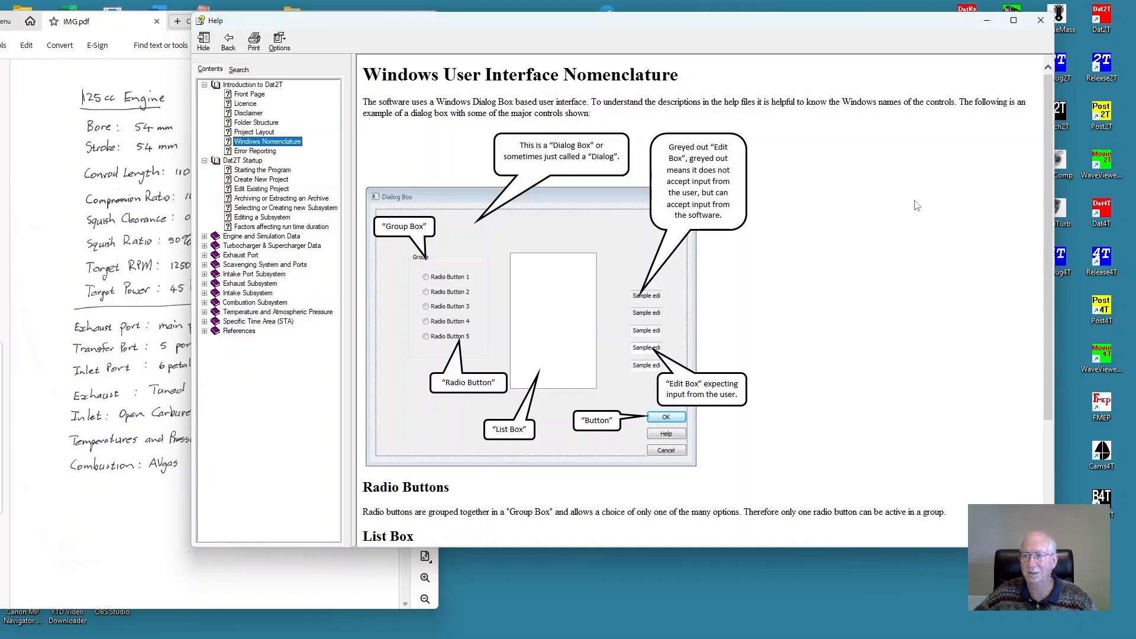
scroll(916, 205, down, 4)
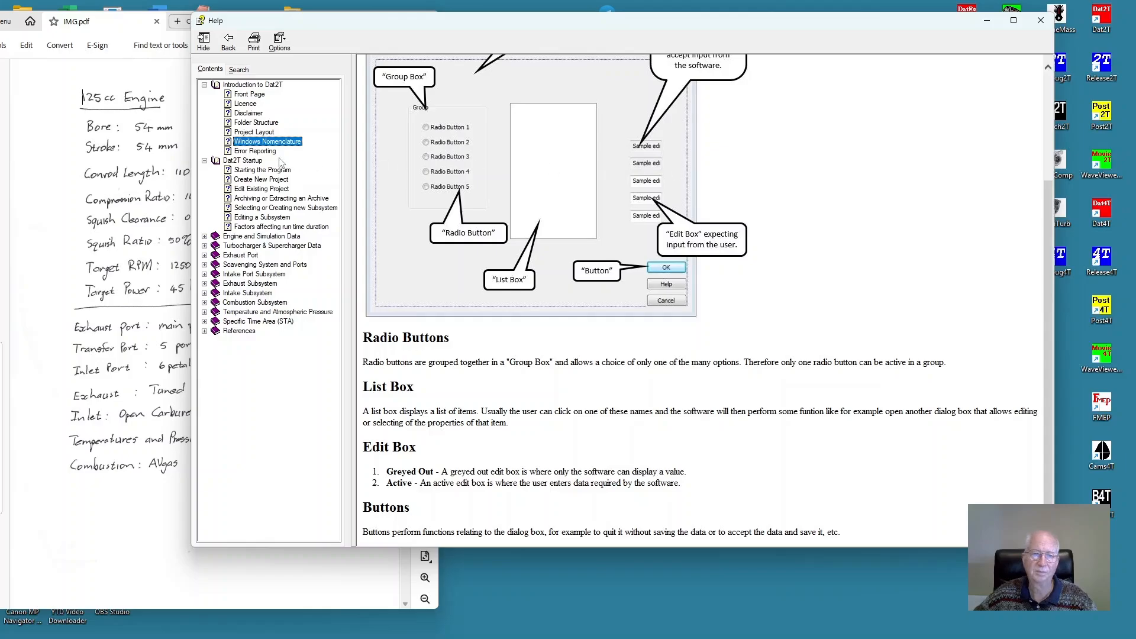
click(255, 152)
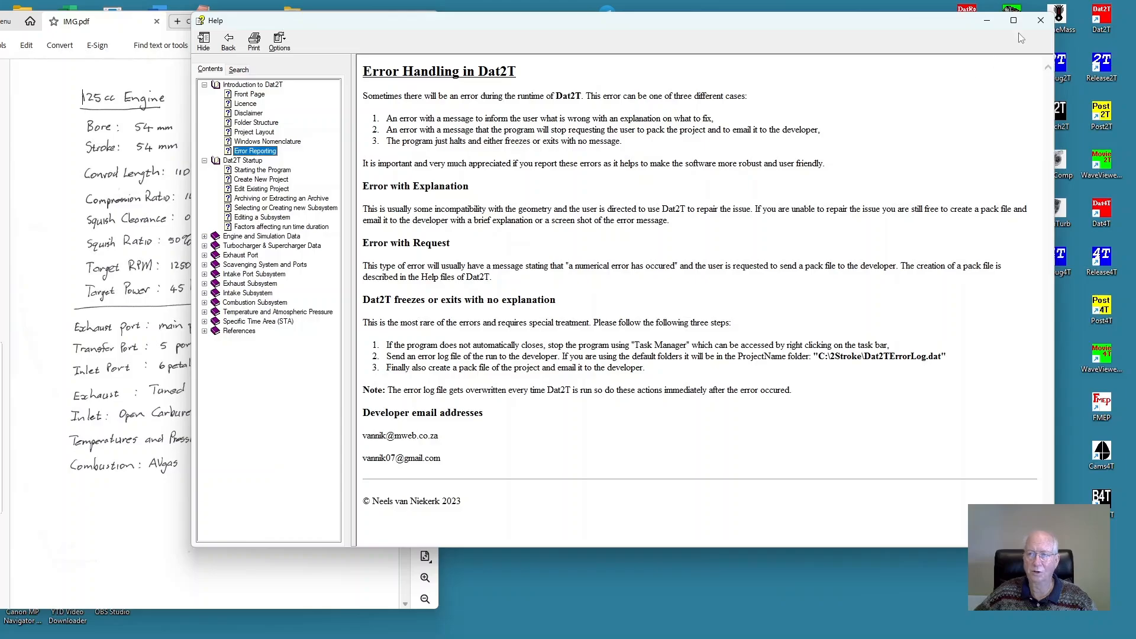
click(1040, 24)
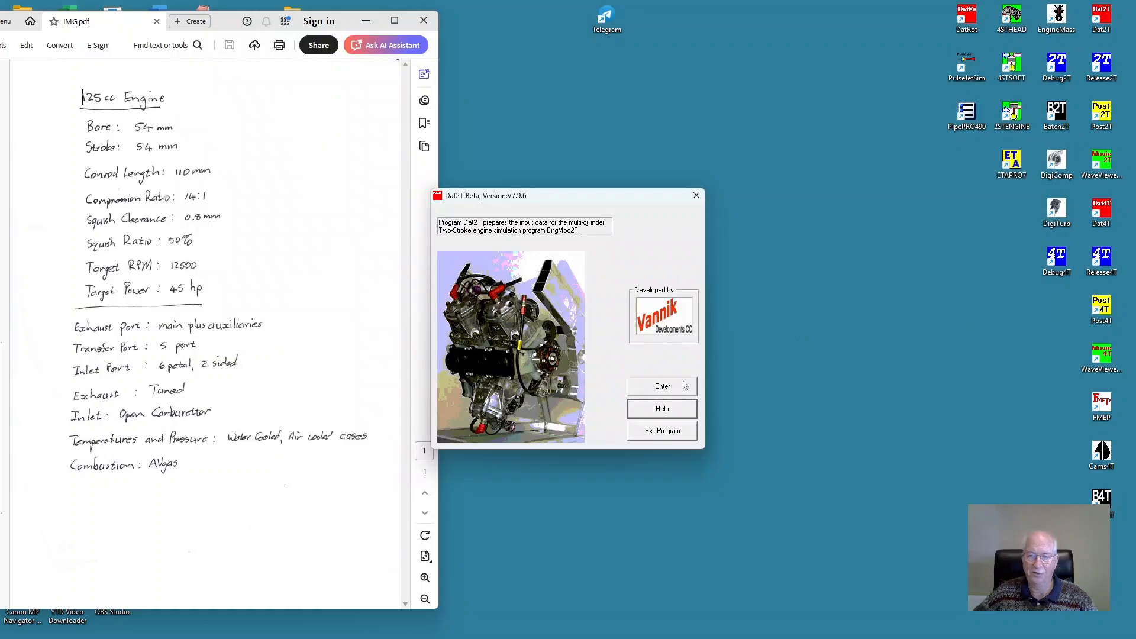
Enter the program, create a project named "New Project" in the 2Stroke folder, and accept its subsystem files
click(663, 390)
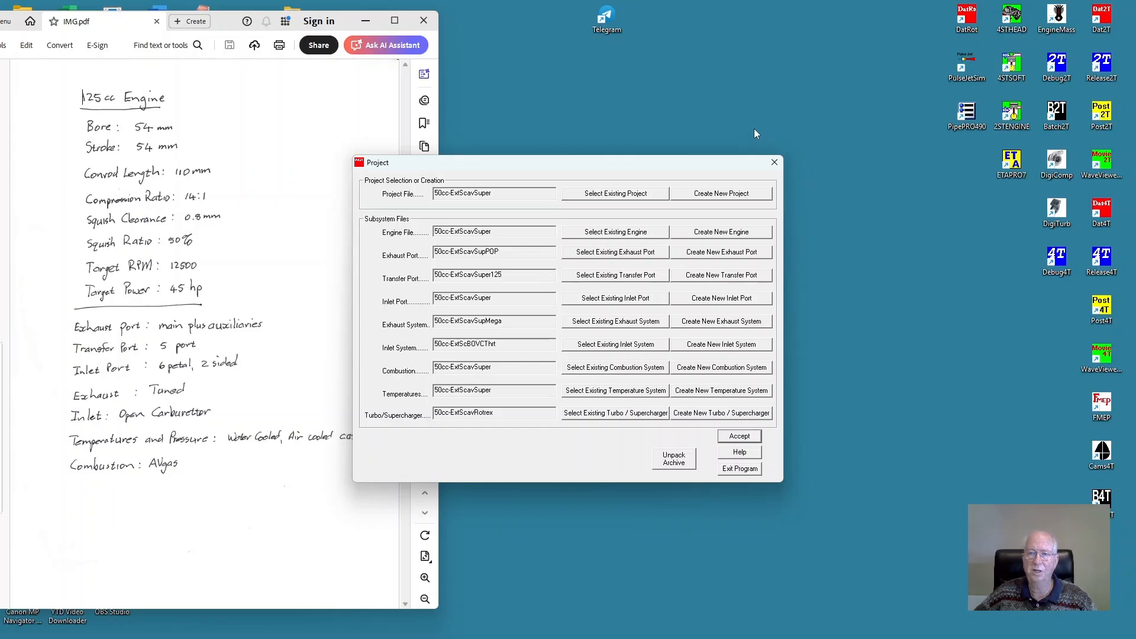
click(722, 194)
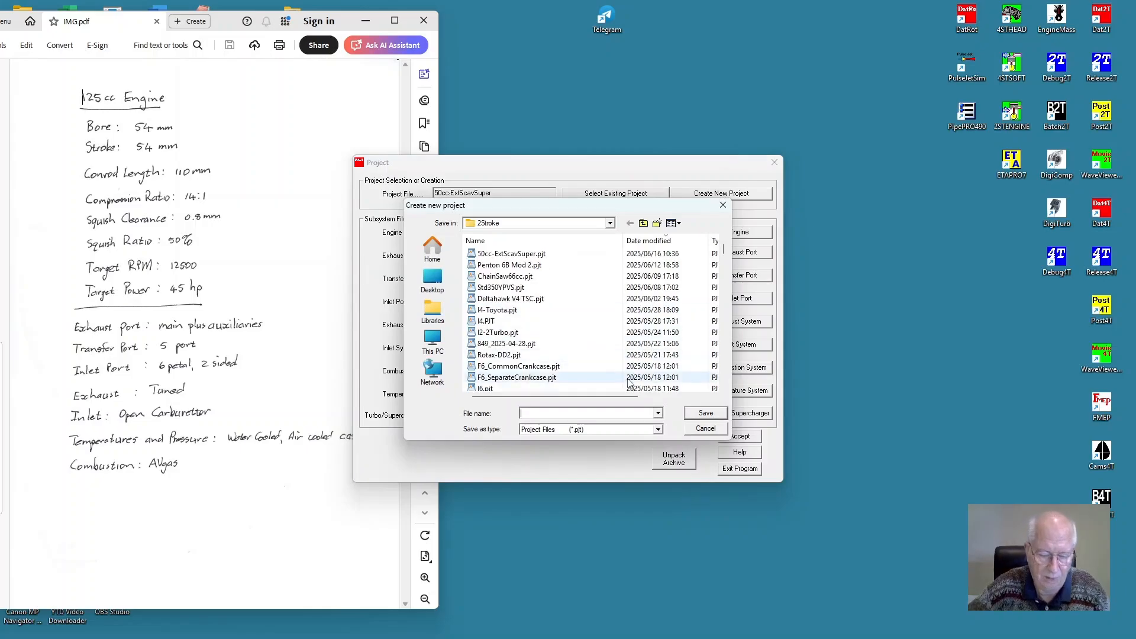
text(New )
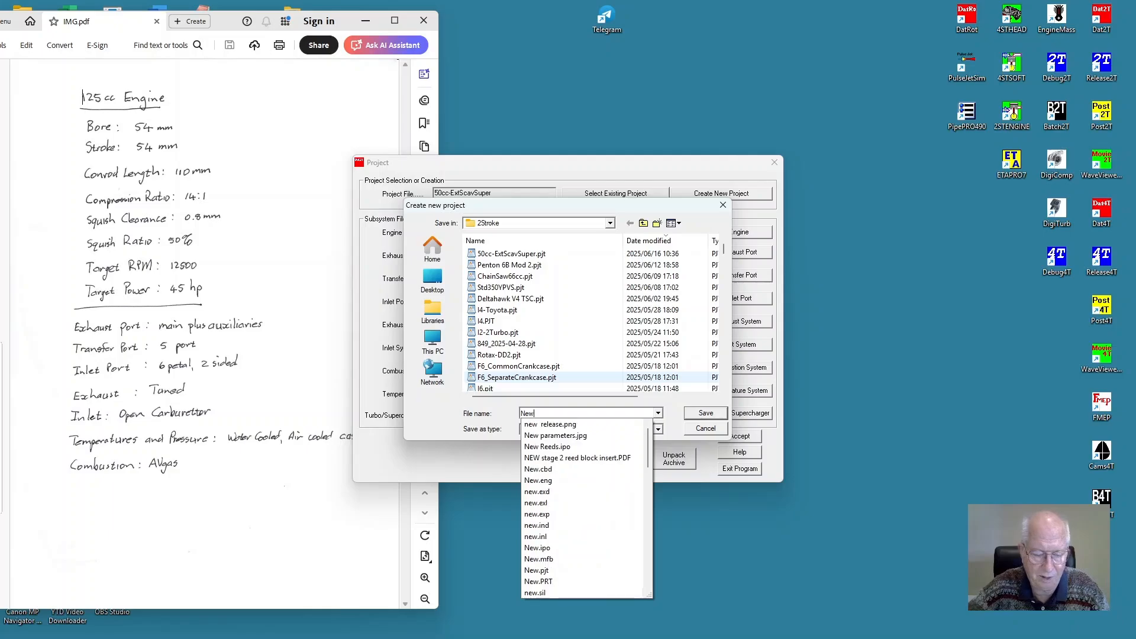
text(Project)
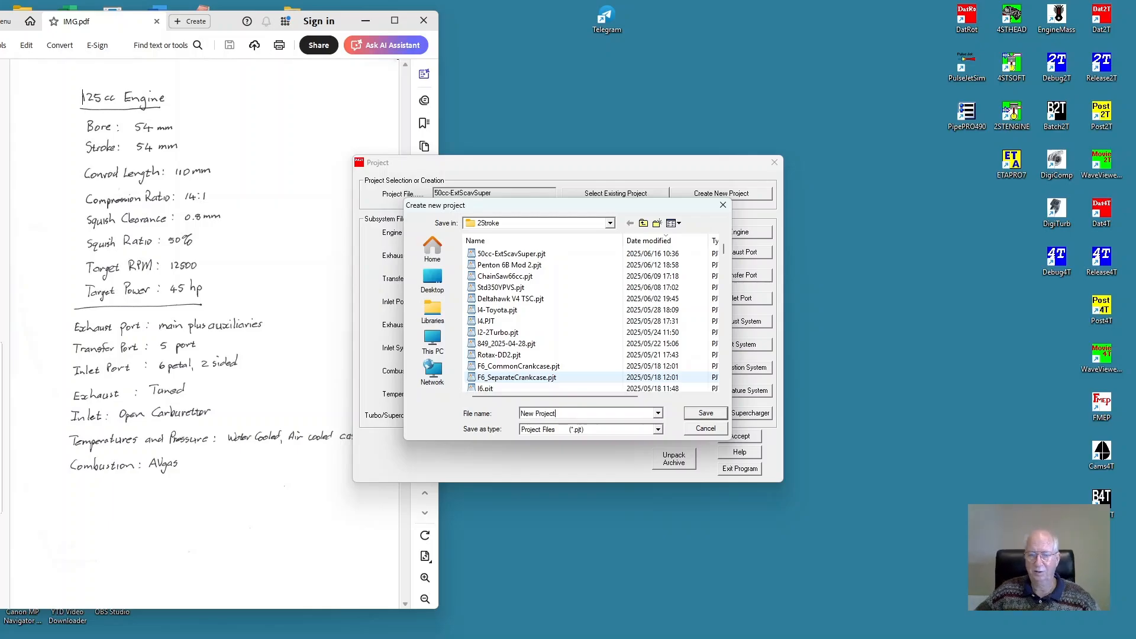
click(705, 414)
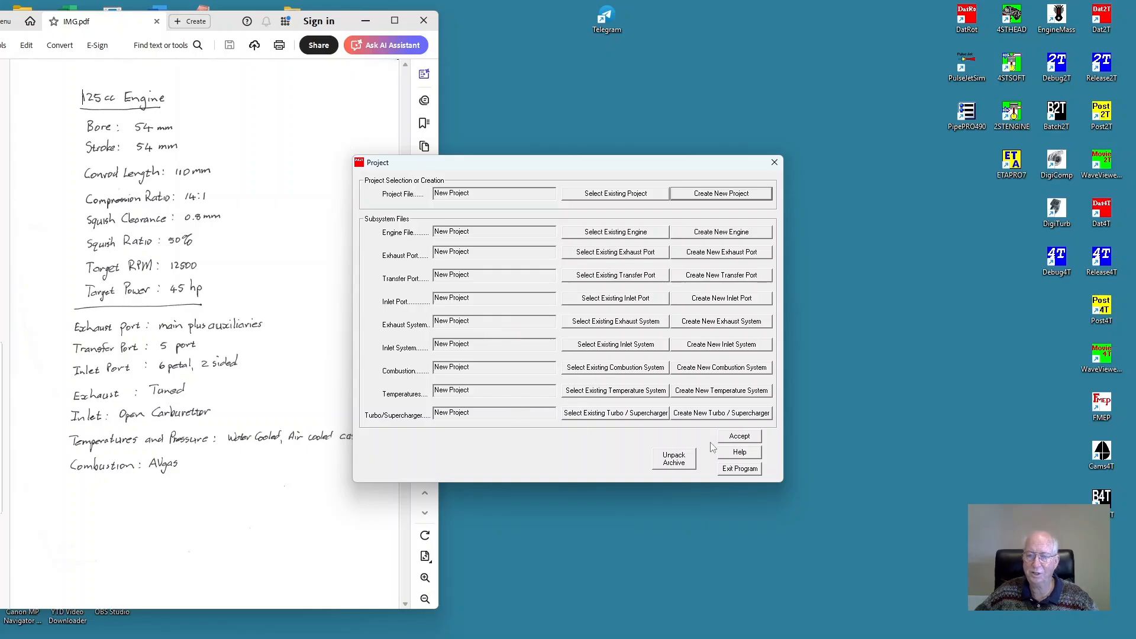
click(741, 438)
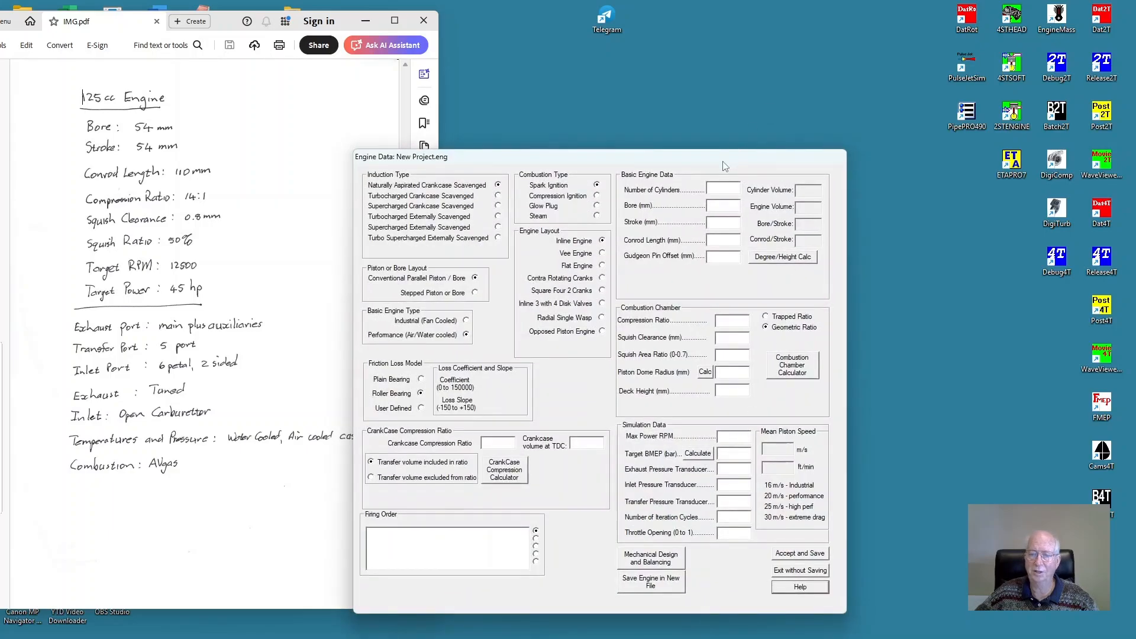
Fill in the basic engine data: 1 cylinder, 54 mm bore, 54 mm stroke, 110 mm conrod length and 0 mm gudgeon pin offset
drag(723, 167, 726, 118)
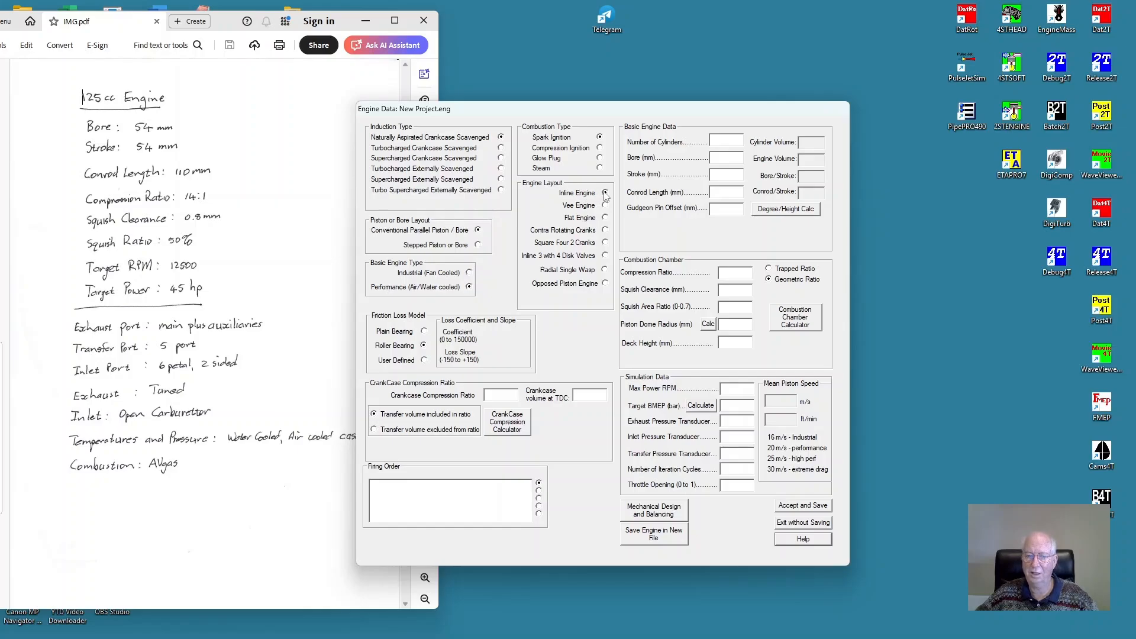
click(728, 140)
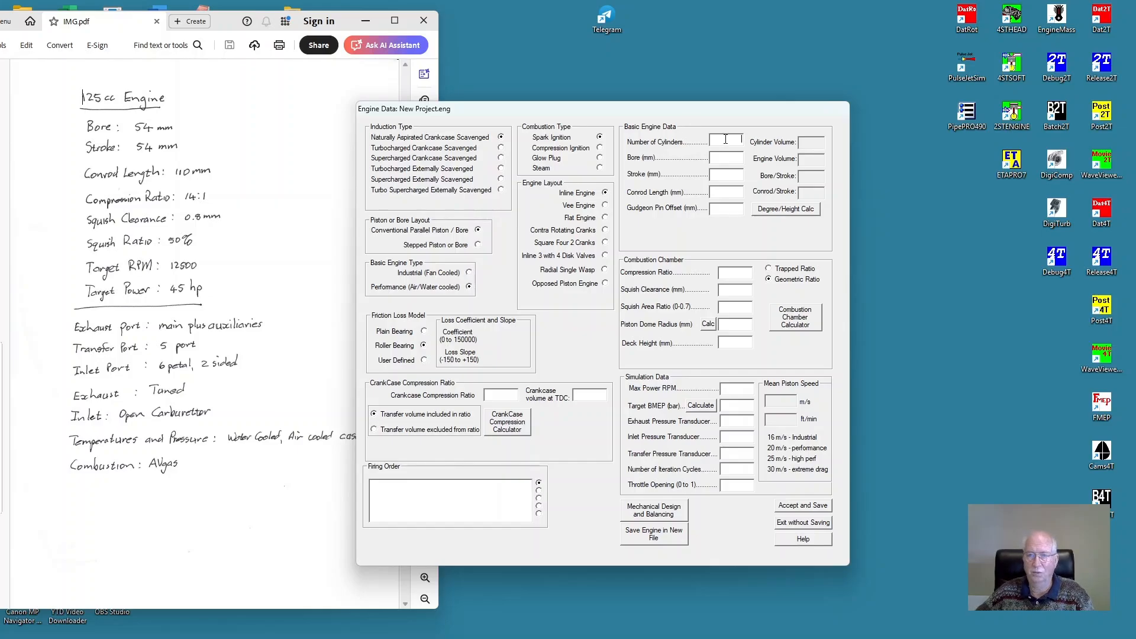
text(1)
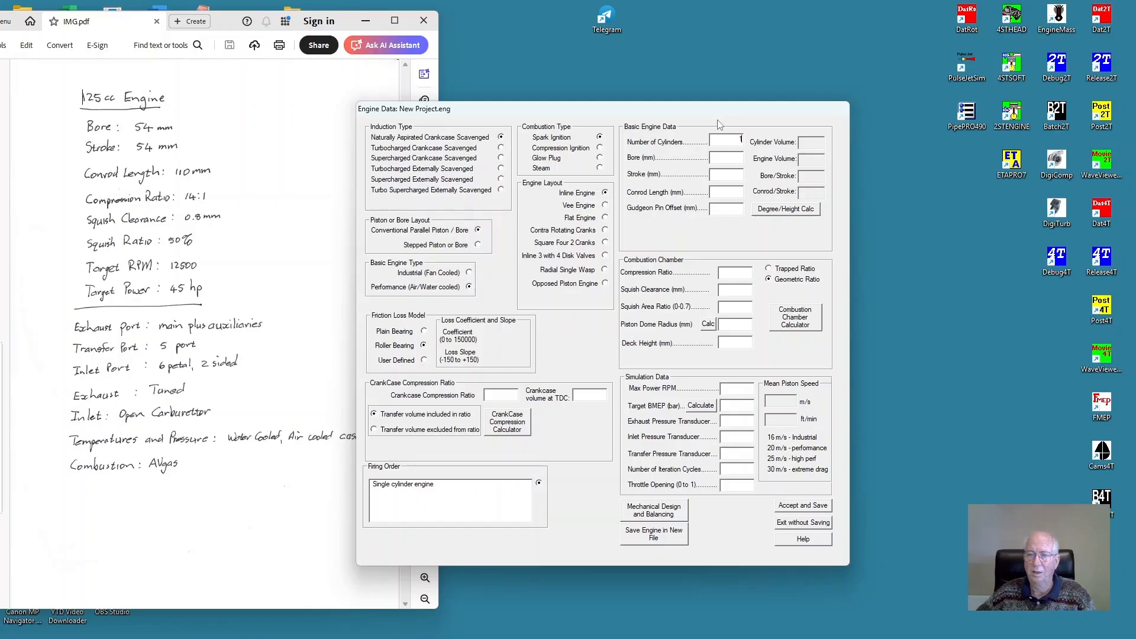
click(724, 157)
text(54)
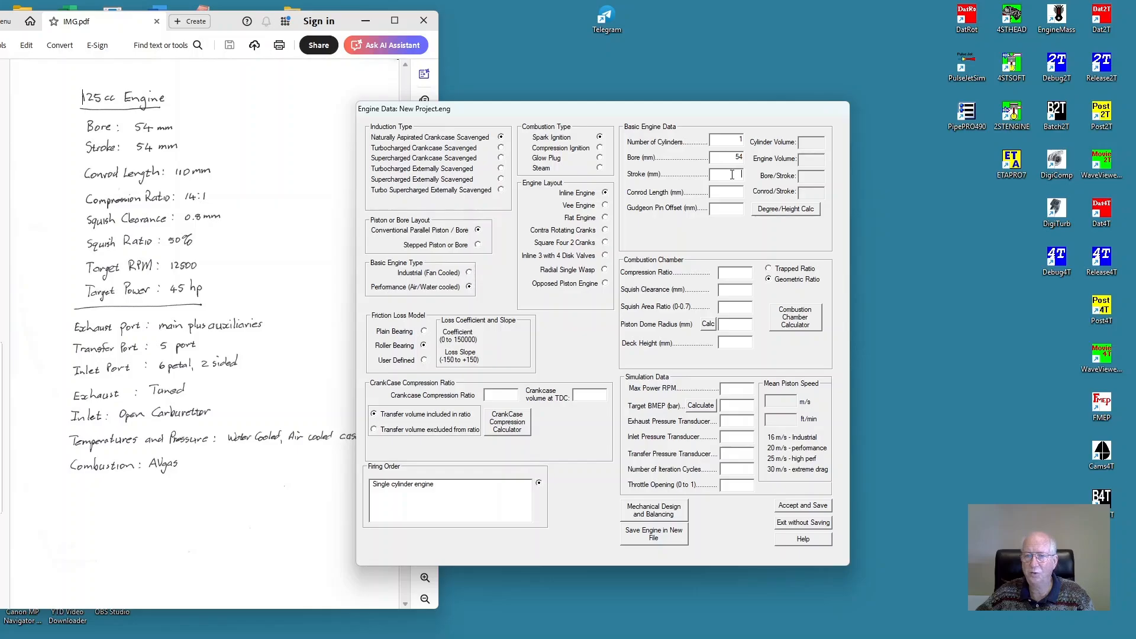
text(54)
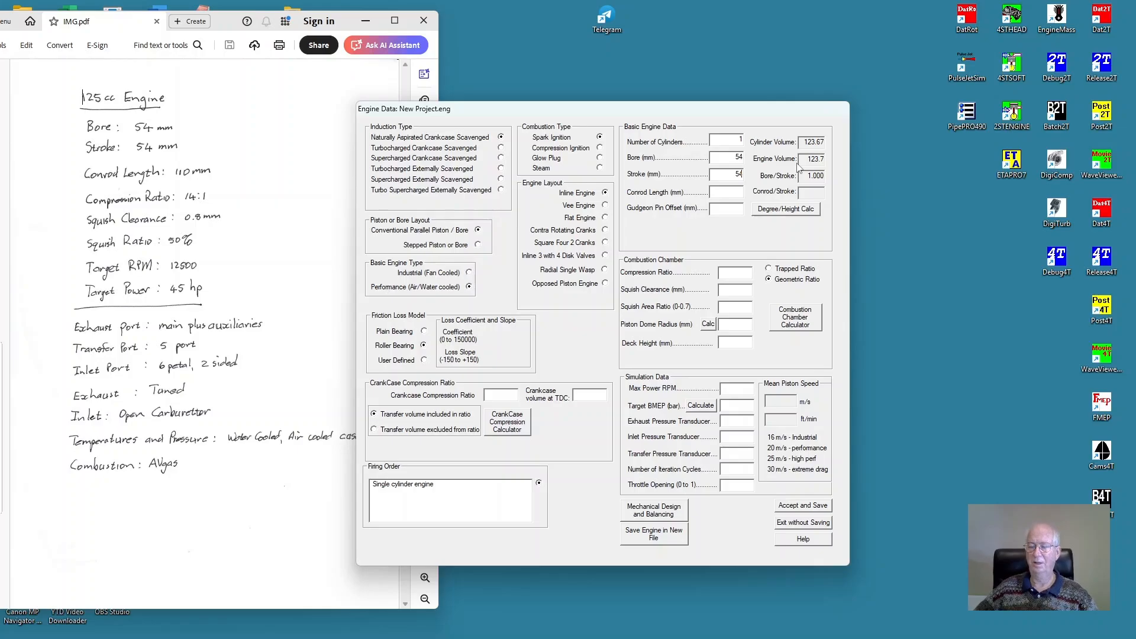
click(717, 192)
text(11)
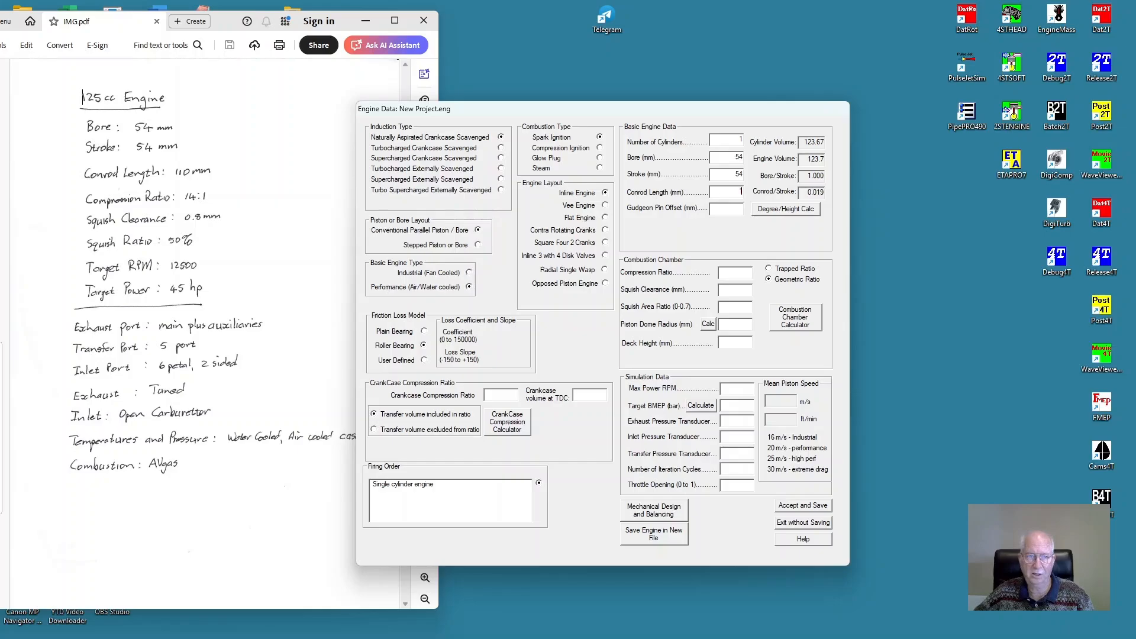
text(0)
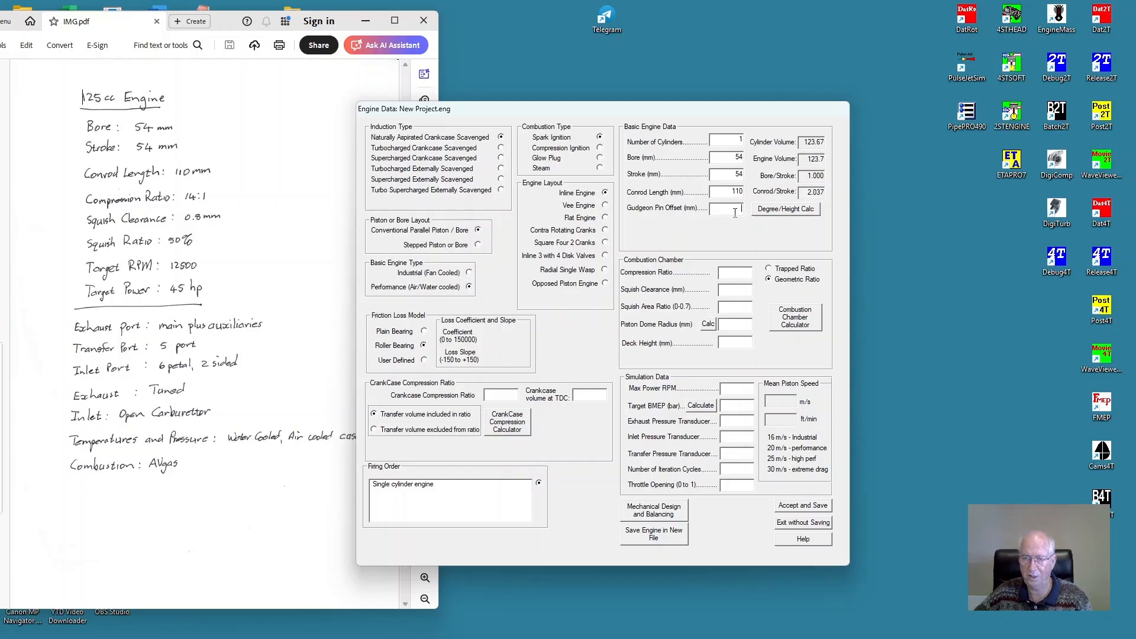
text(0)
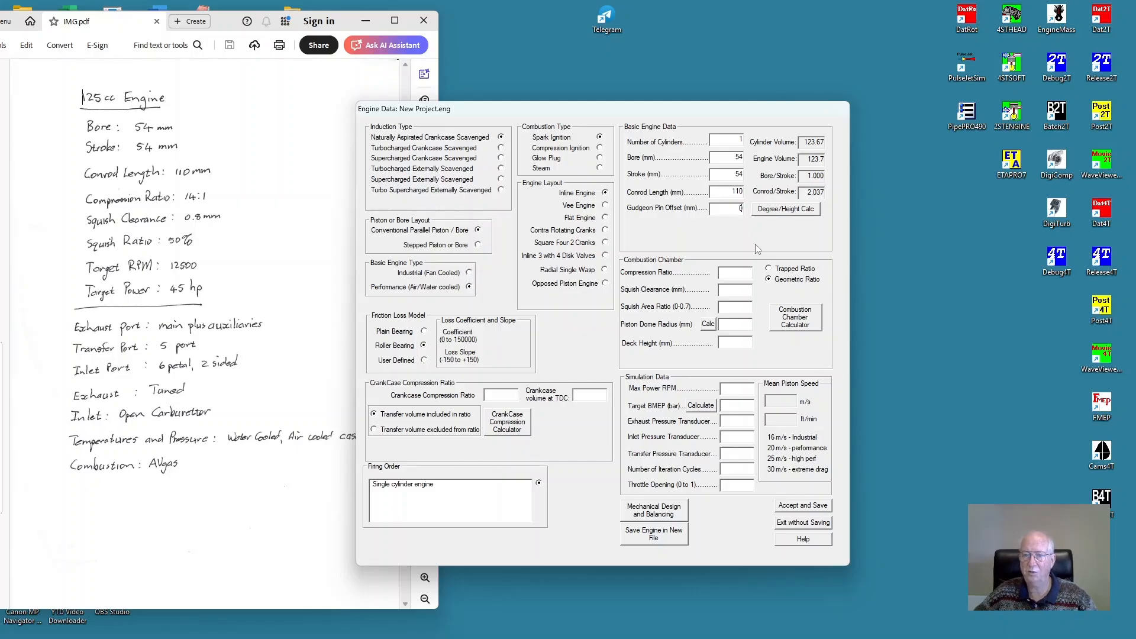
Set the combustion chamber's compression ratio to 14, squish clearance 0.8 mm, squish area ratio 0.5, piston dome radius 200 mm and deck height 0 mm
click(739, 272)
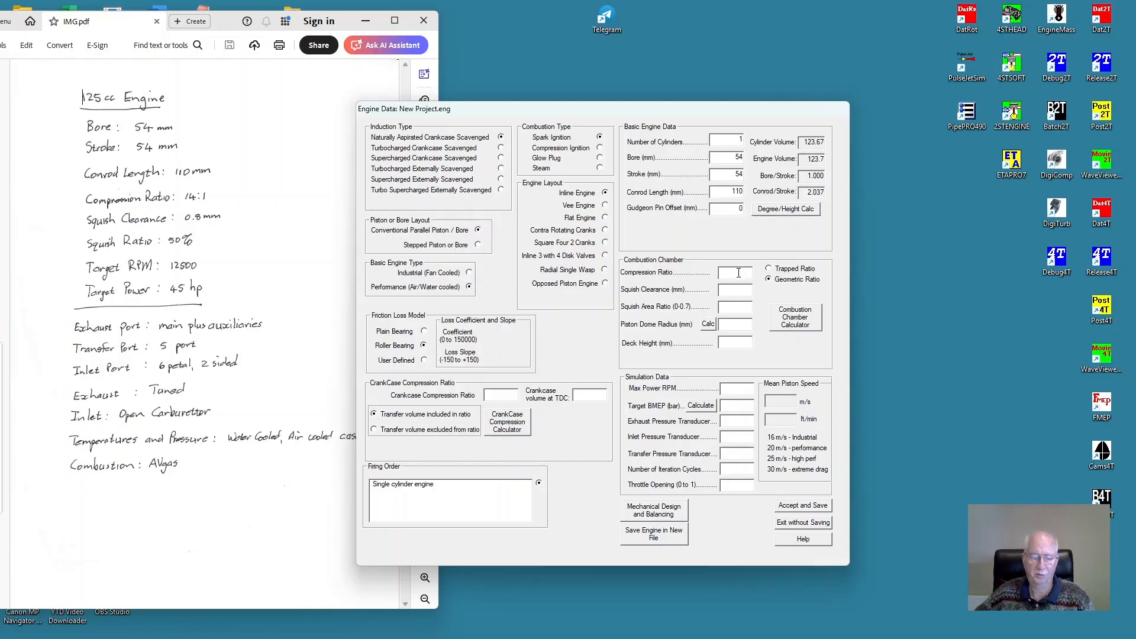
text(14)
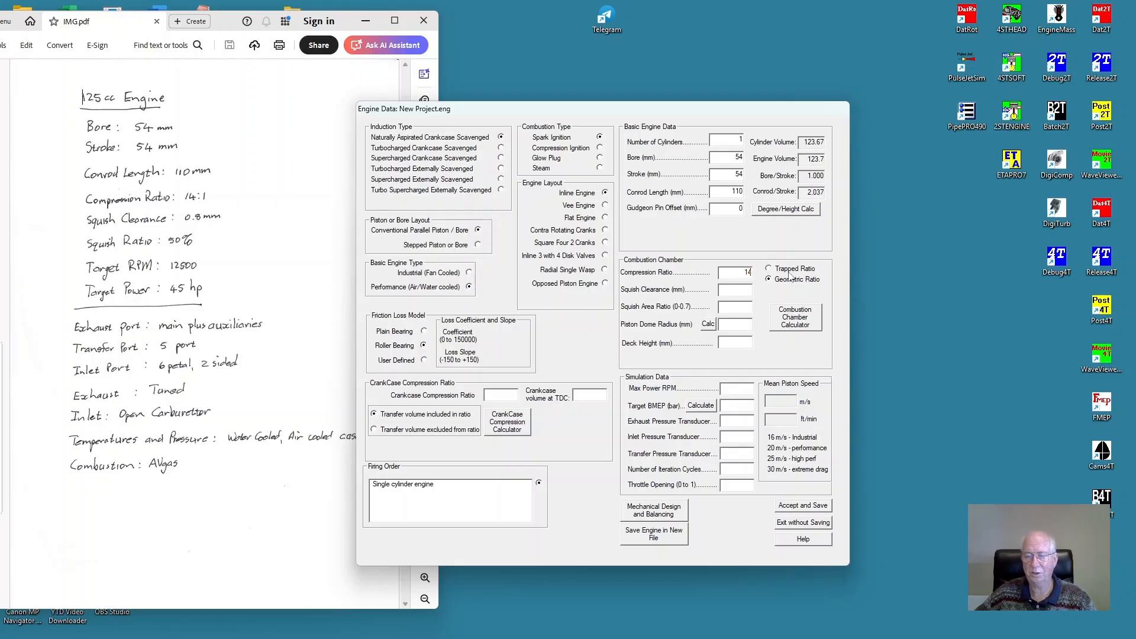
click(750, 290)
text(0.)
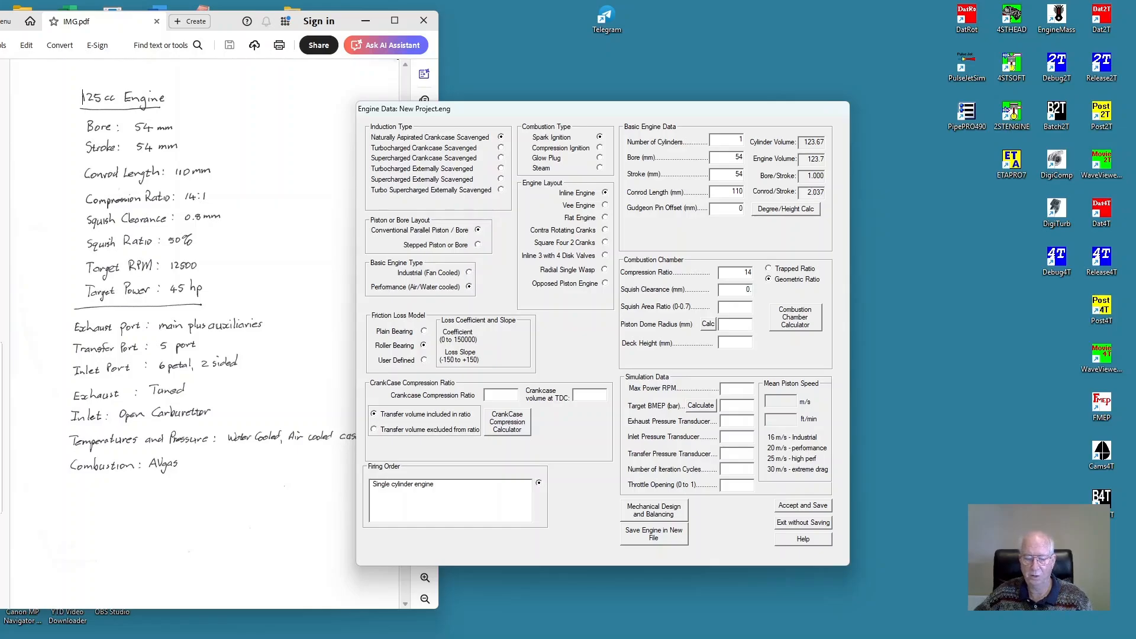
text(8)
click(740, 308)
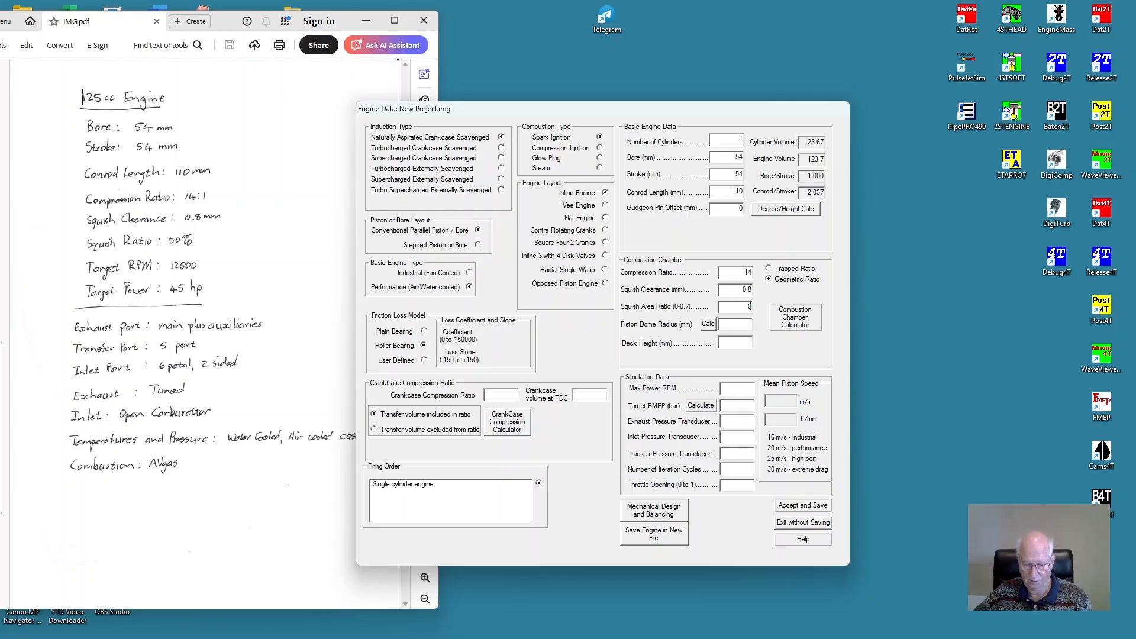
text(0.5)
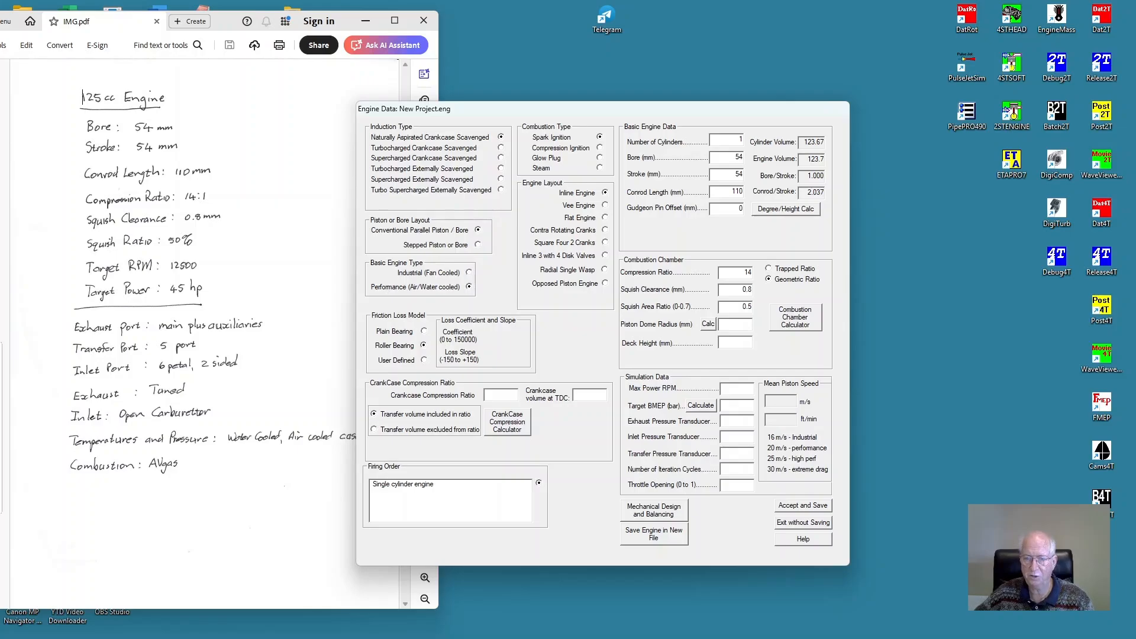
click(743, 325)
text(200)
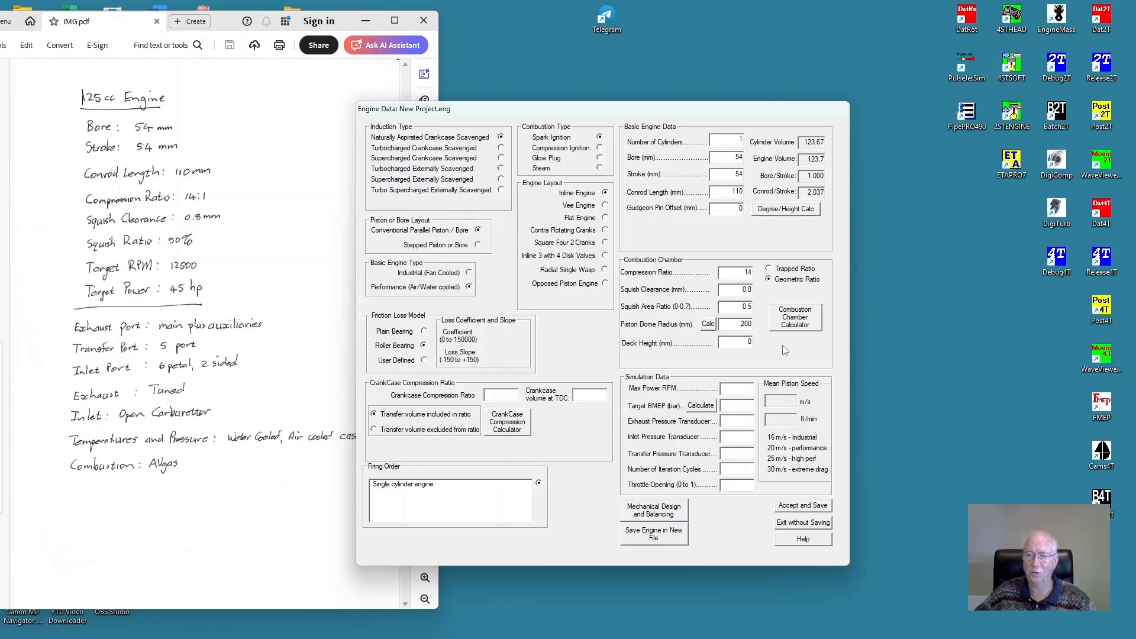
Set the maximum power RPM to 12500 and view the combustion chamber calculation
click(796, 321)
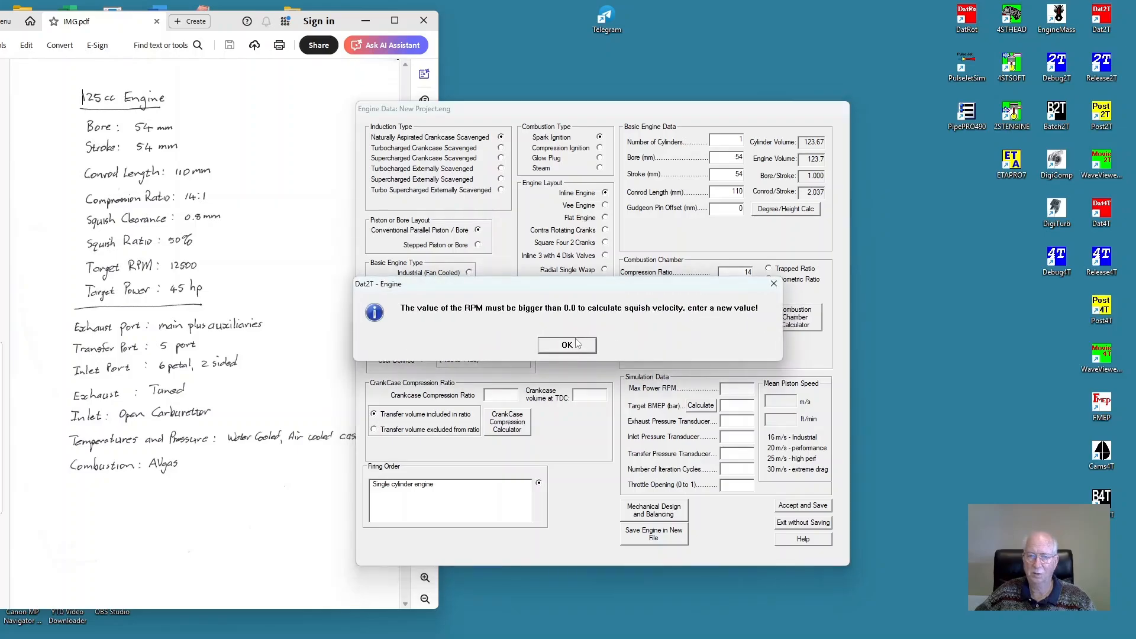
click(573, 348)
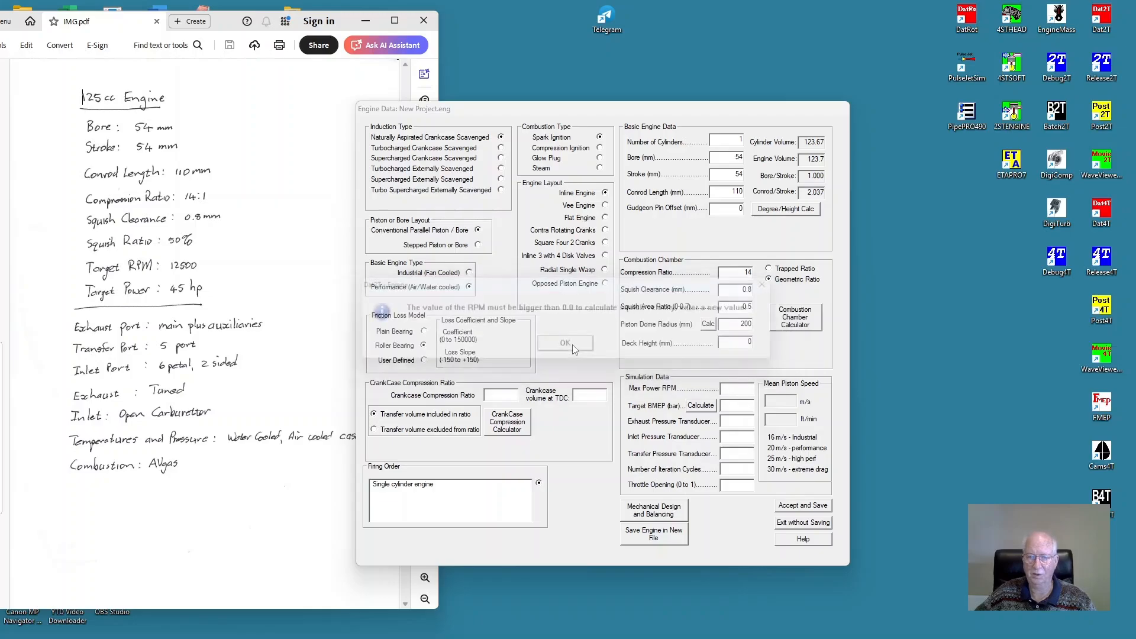
click(739, 389)
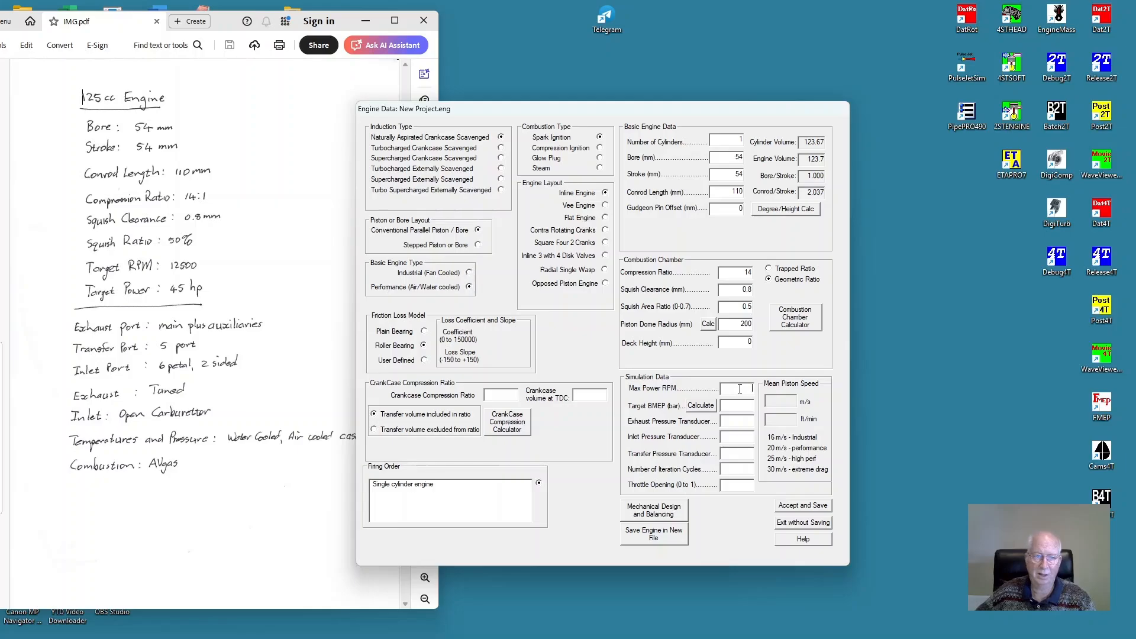
text(12500)
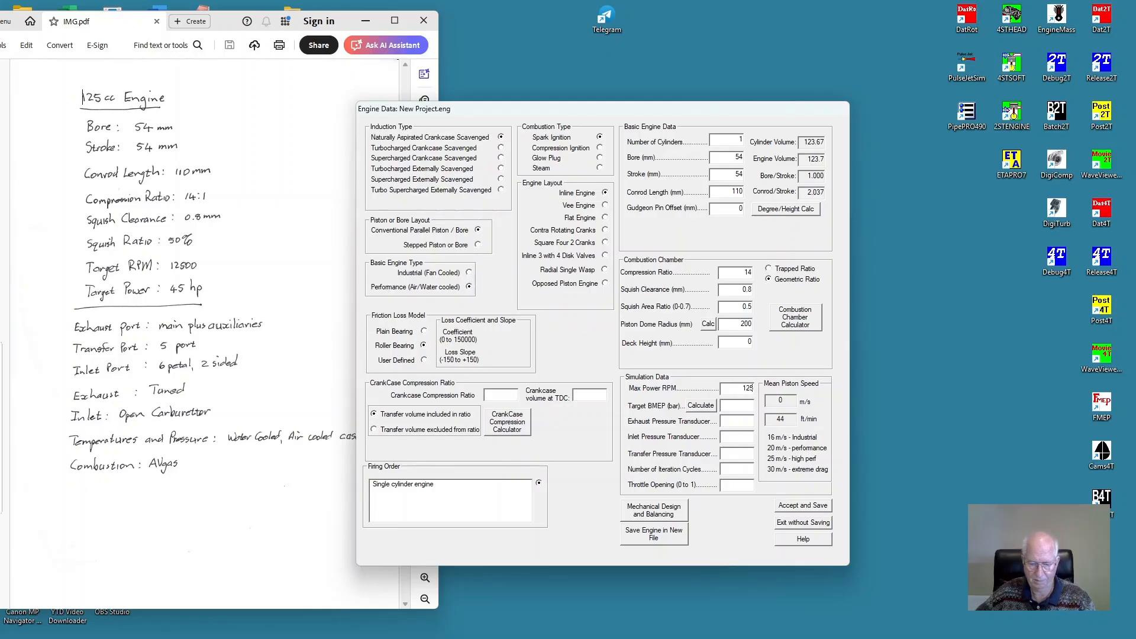
click(795, 320)
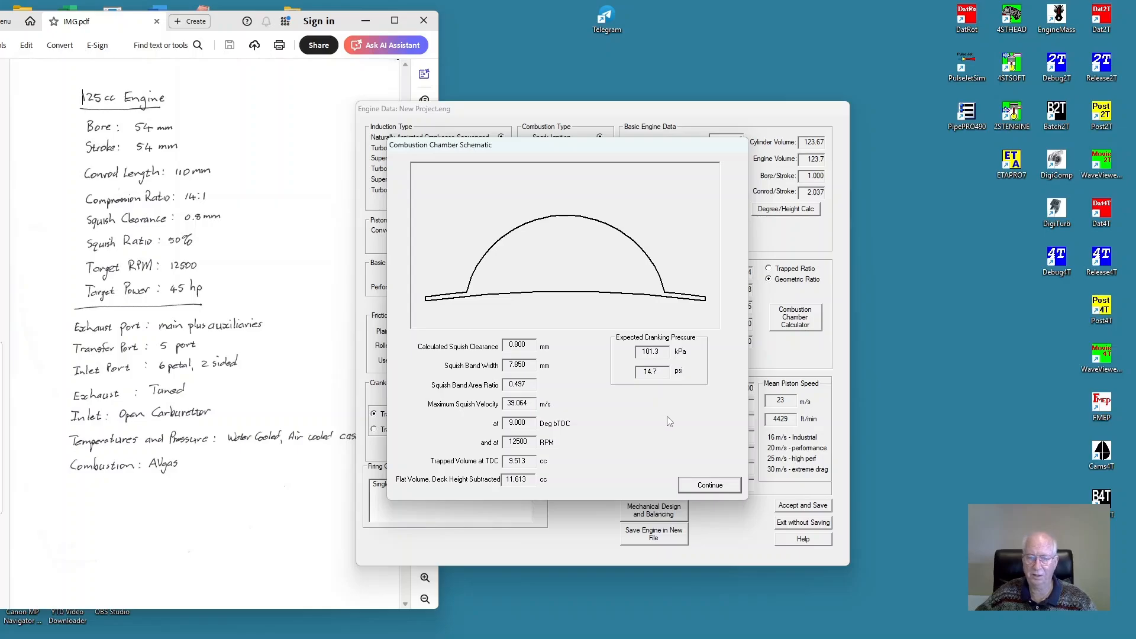
click(710, 486)
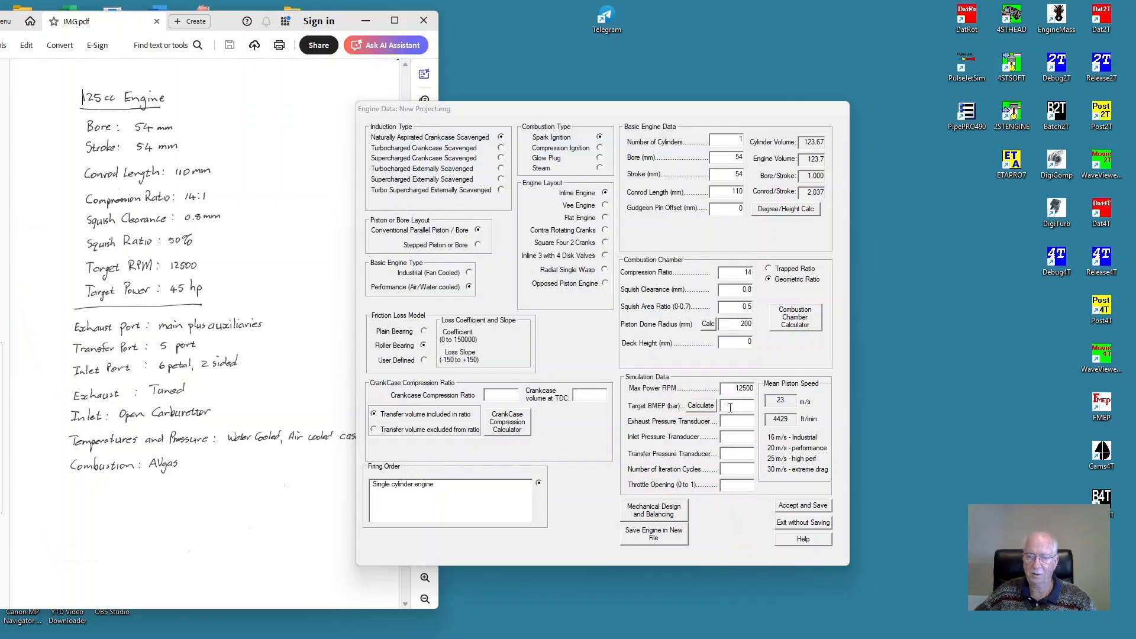
Calculate the target BMEP for a power output of 45 horsepower and accept it
click(699, 406)
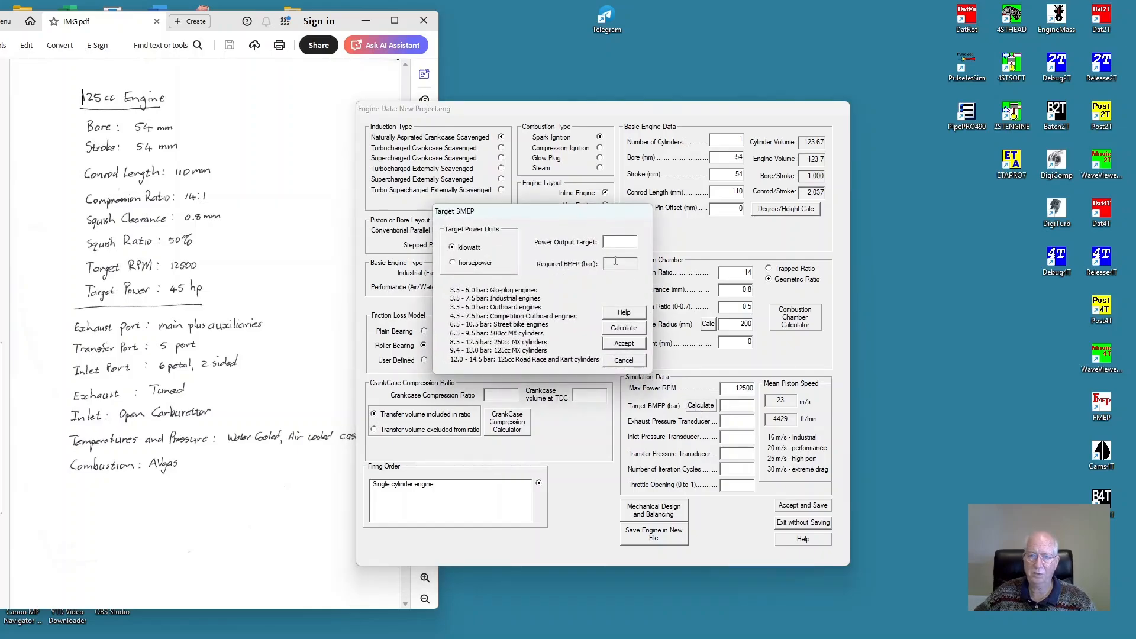
click(463, 264)
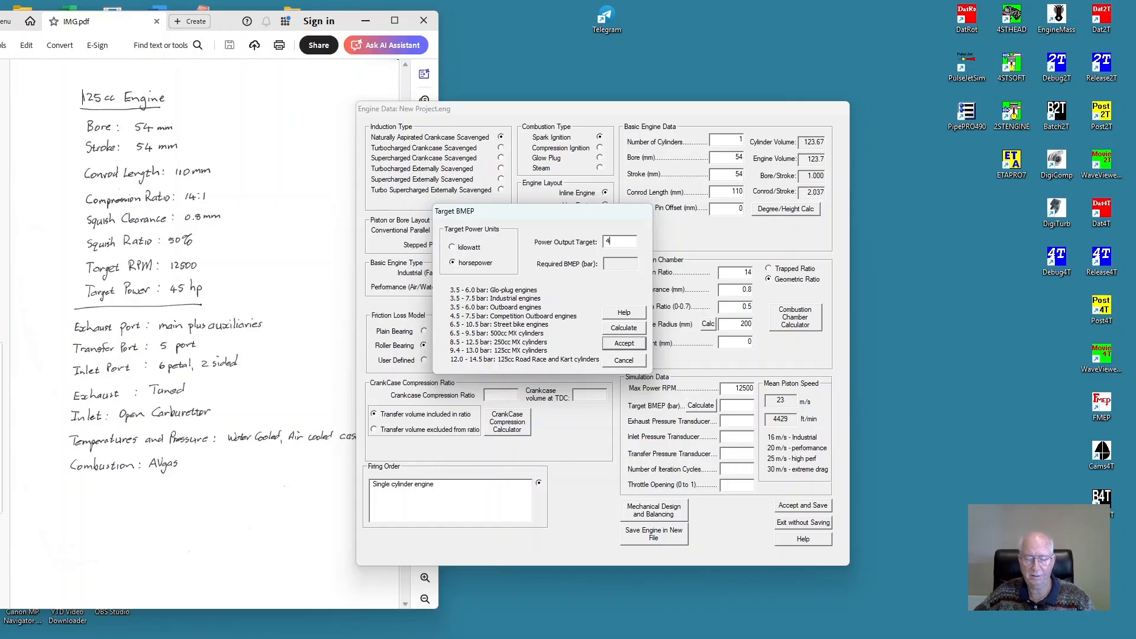
text(45)
click(624, 328)
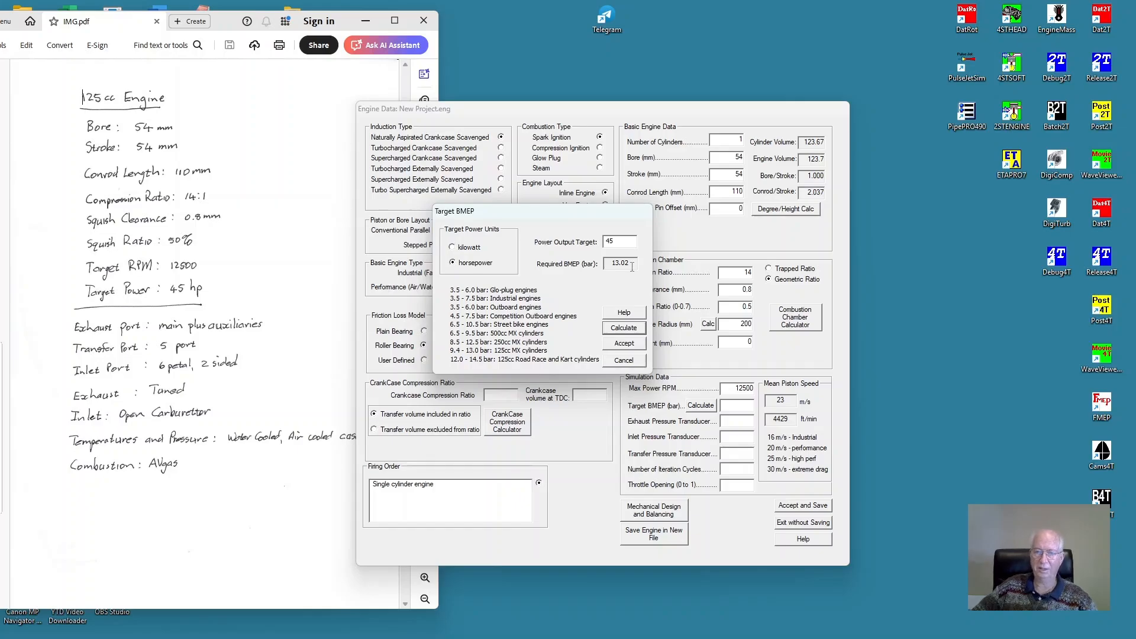
click(624, 345)
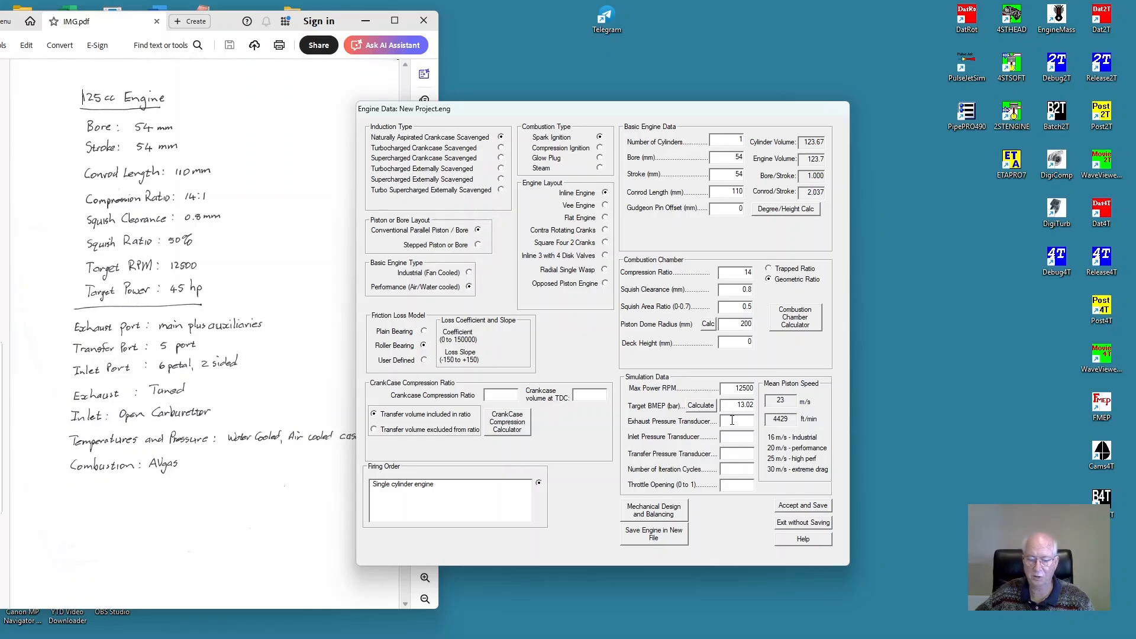
Set the exhaust, inlet and transfer pressure transducers to 100, 50 and 25, with 18 iteration cycles and a throttle opening of 1
text(100)
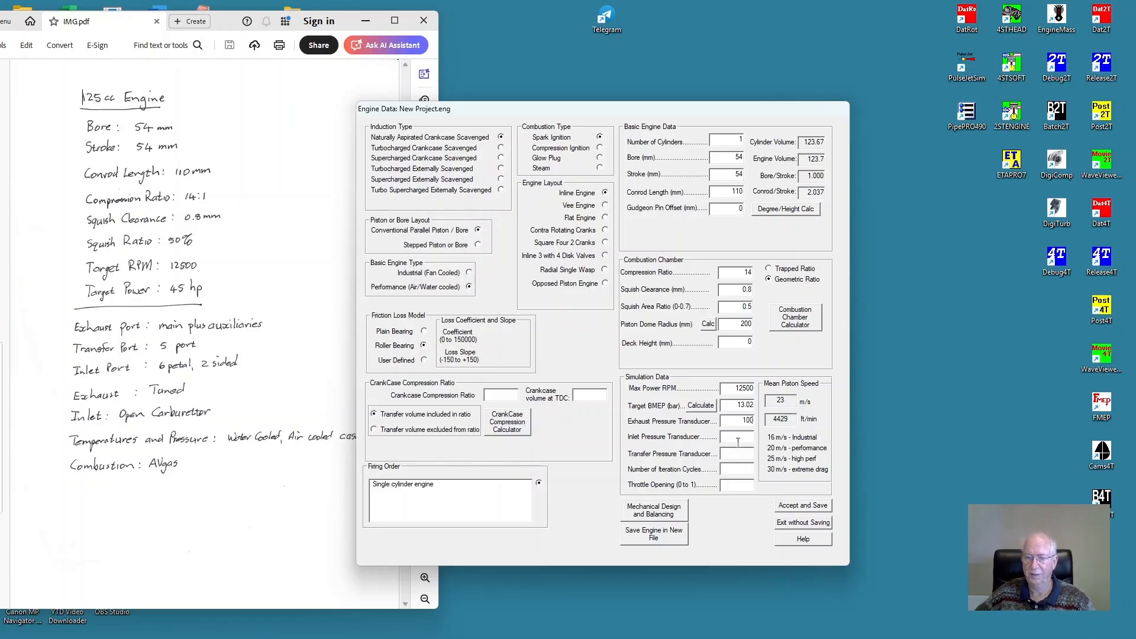
click(734, 437)
text(5)
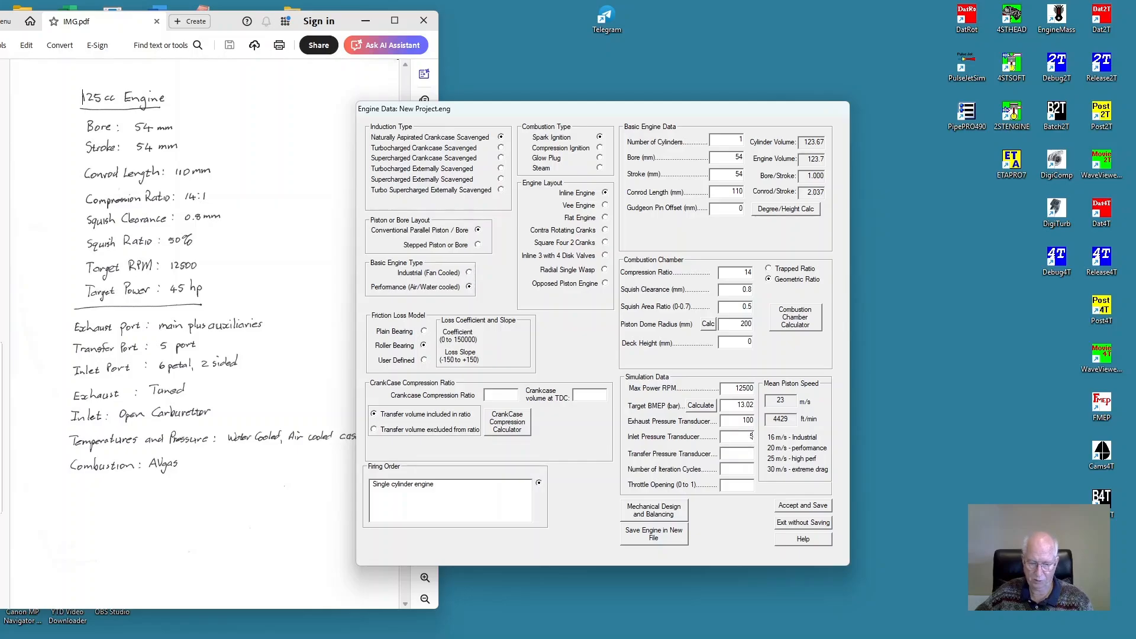
text(0)
click(740, 457)
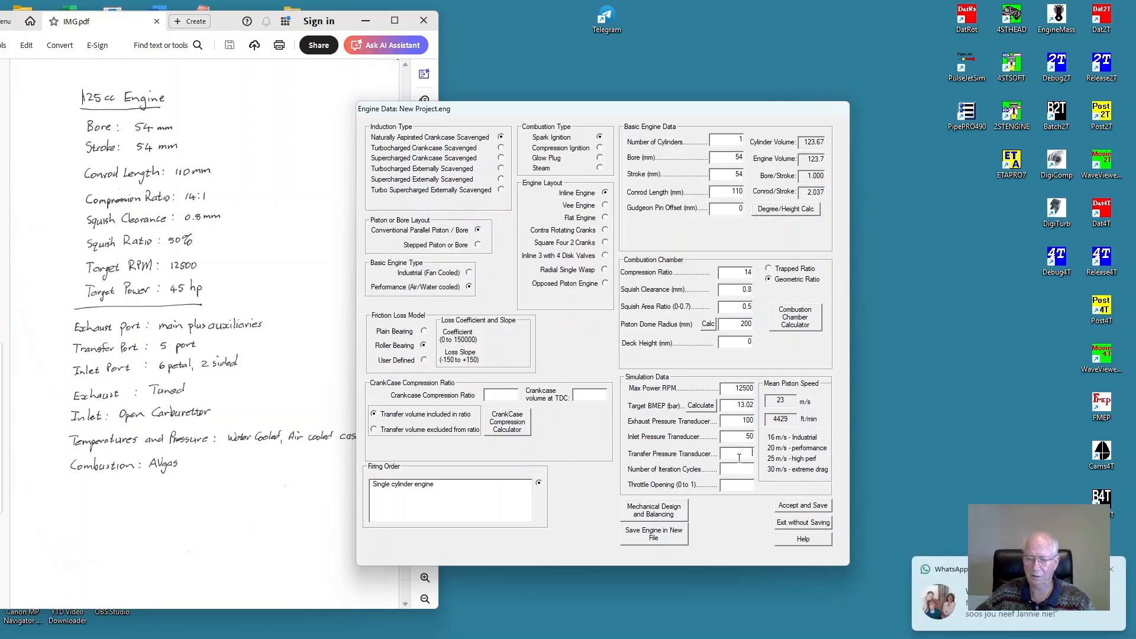
text(25)
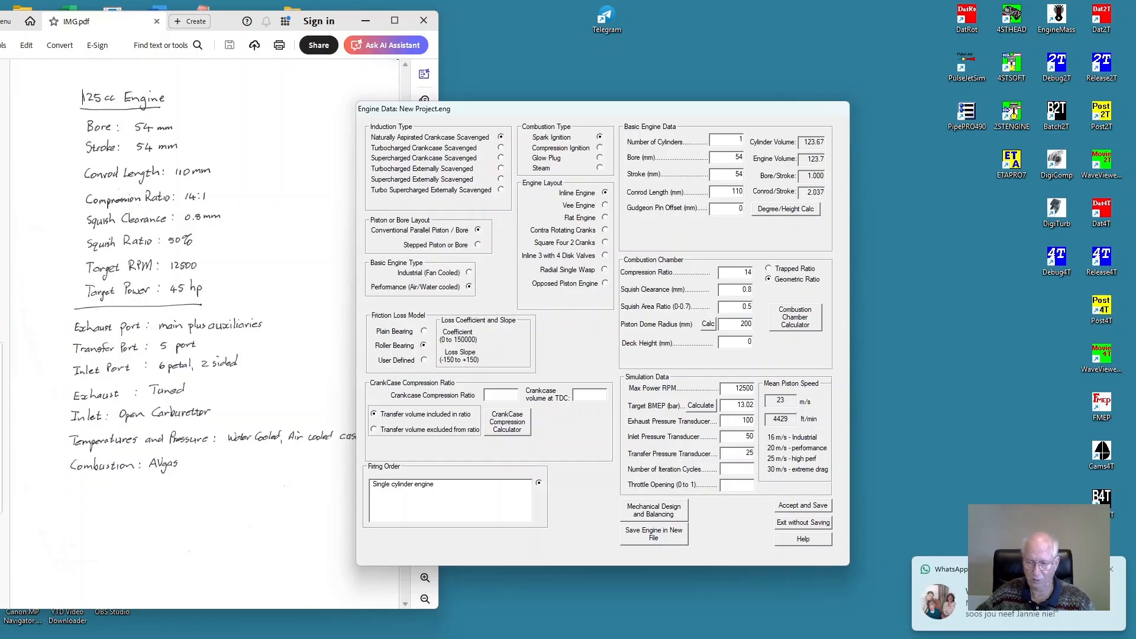
click(1113, 569)
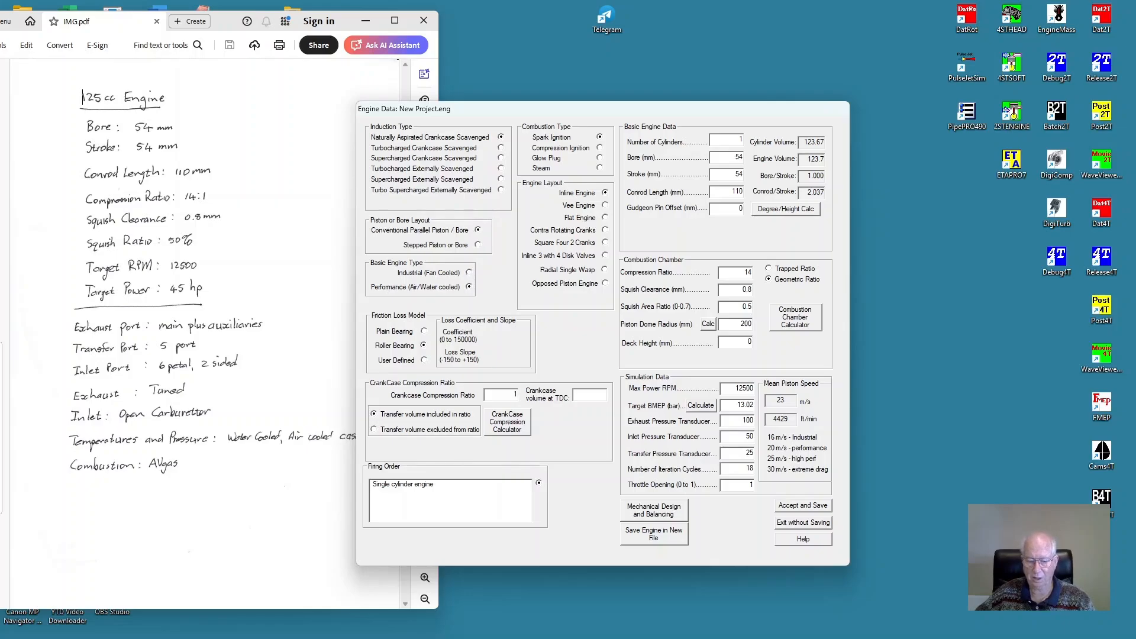
Set the crankcase compression ratio to 1.35 and save the engine data, continuing past the combustion chamber schematic
text(.35)
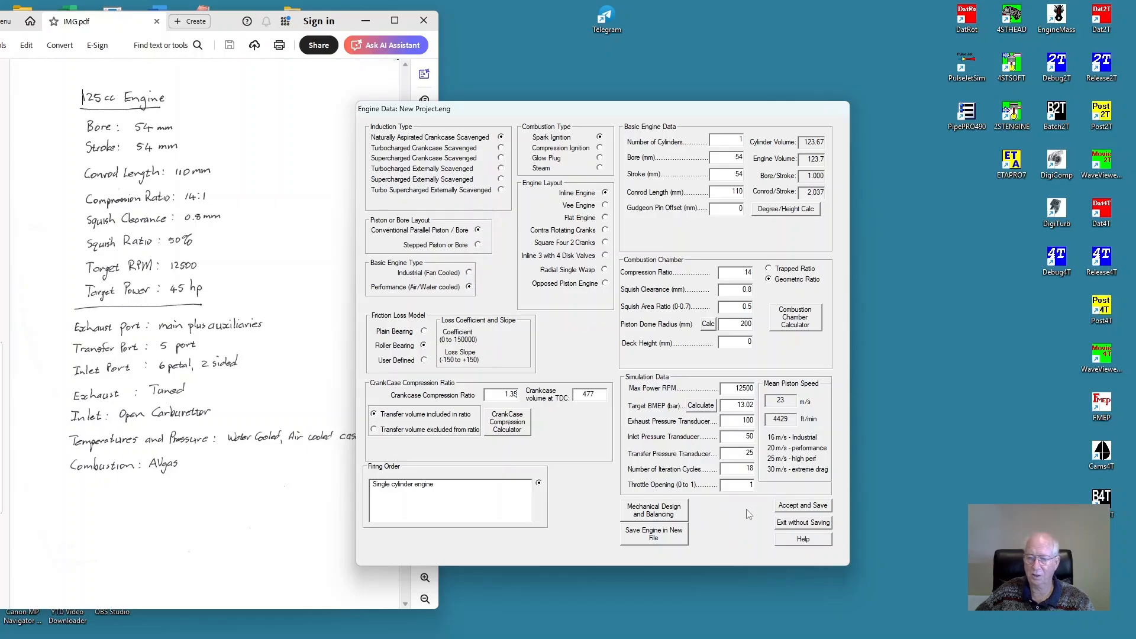
click(795, 507)
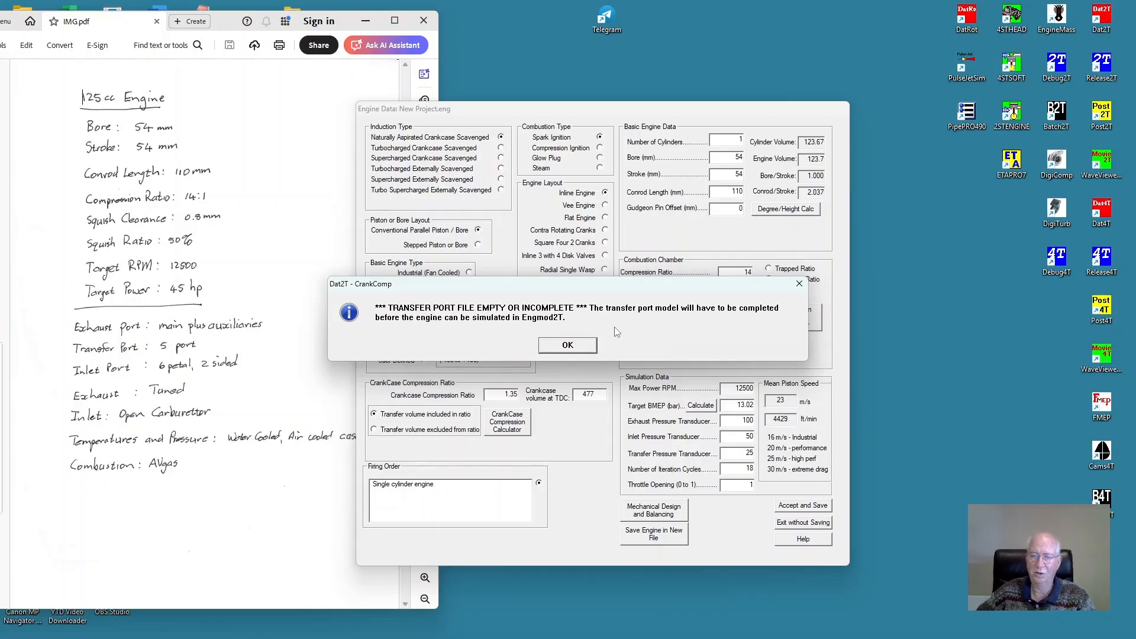
click(570, 347)
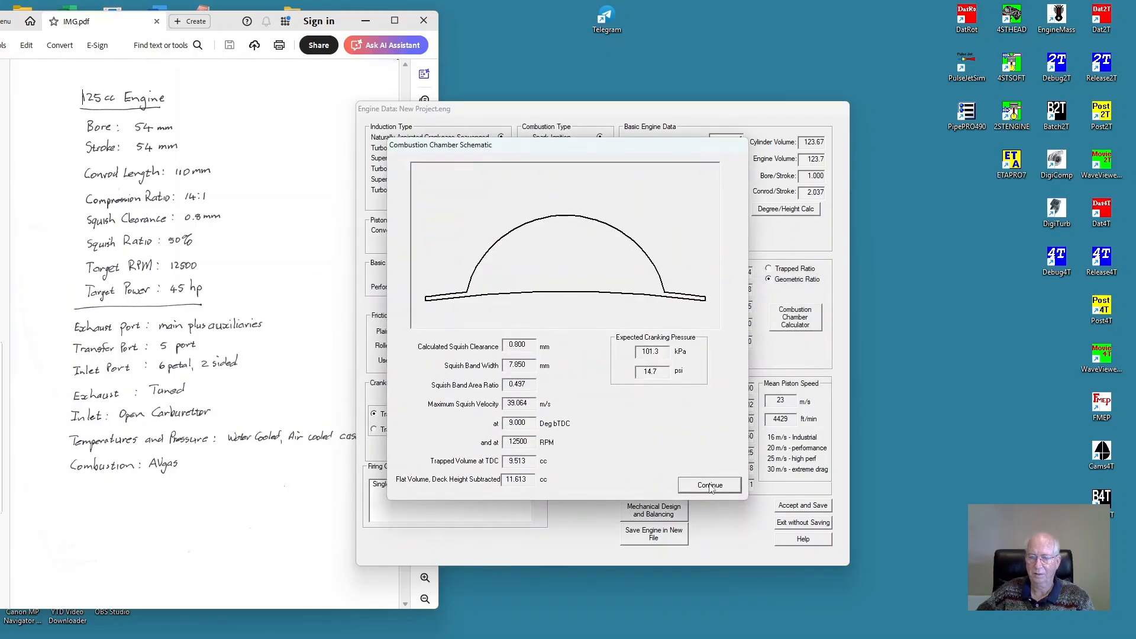
click(710, 485)
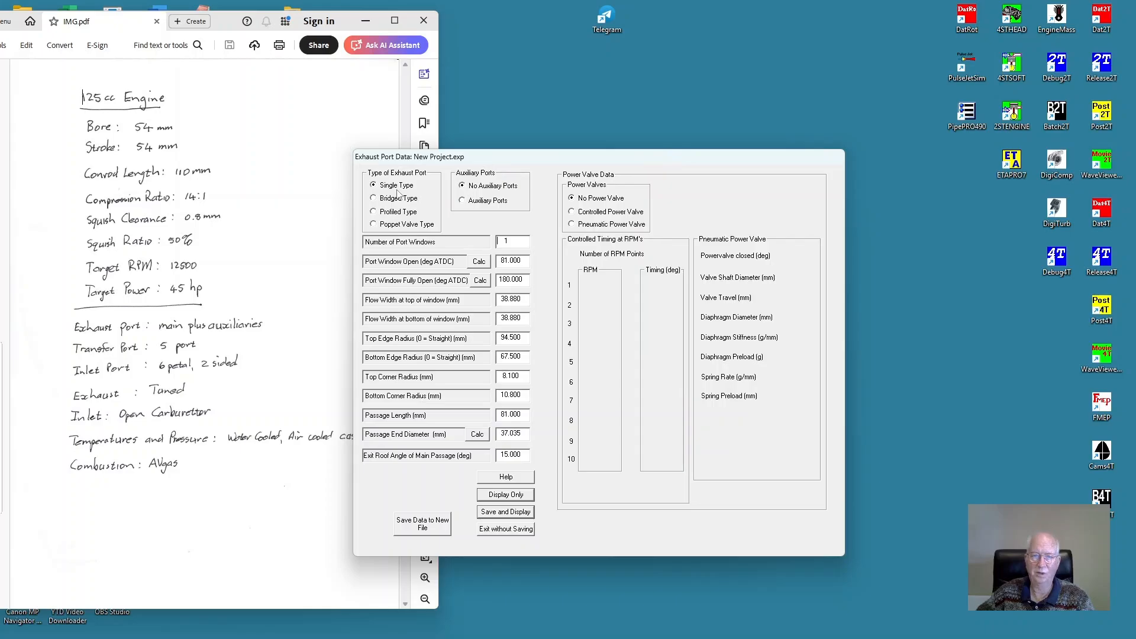
Add auxiliary ports to the single-type exhaust port, then save and display the exhaust port data
click(462, 201)
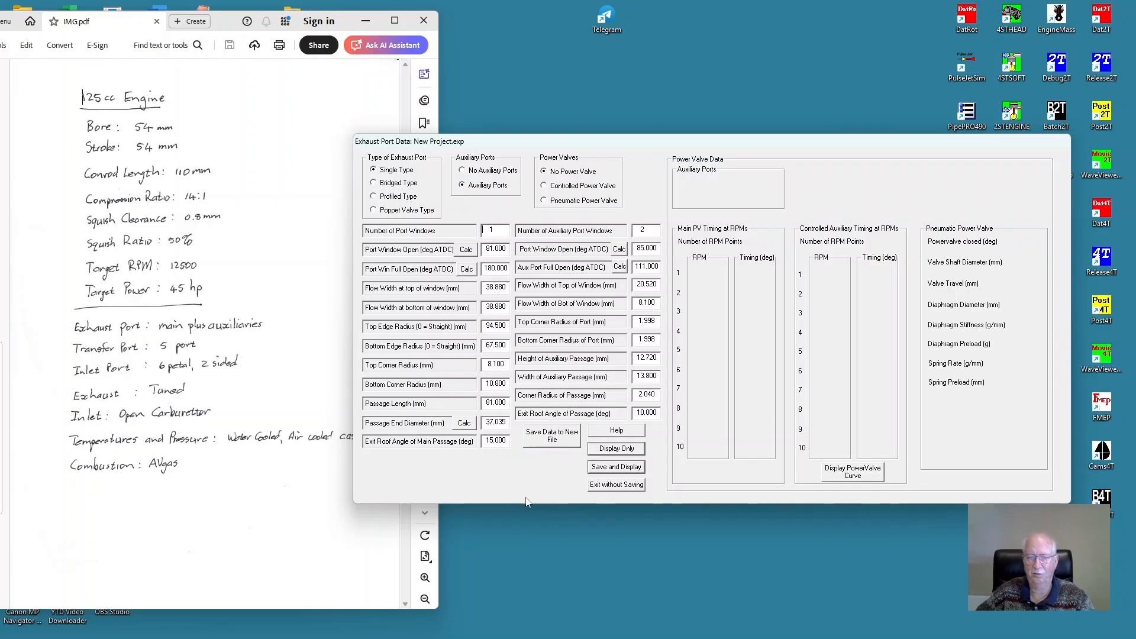
click(616, 468)
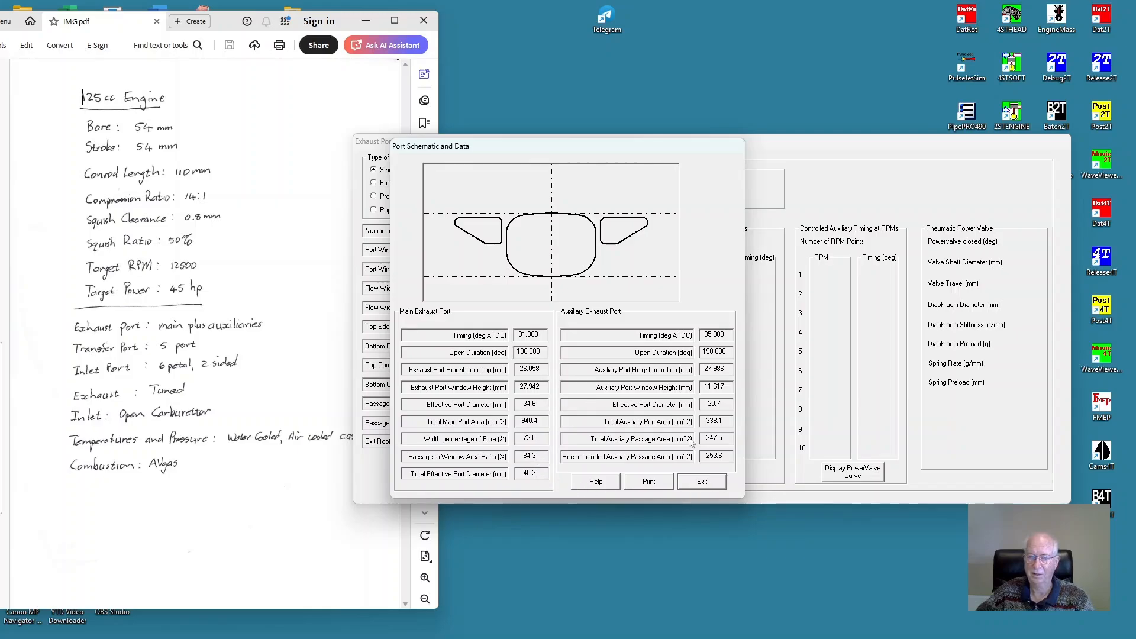
click(708, 485)
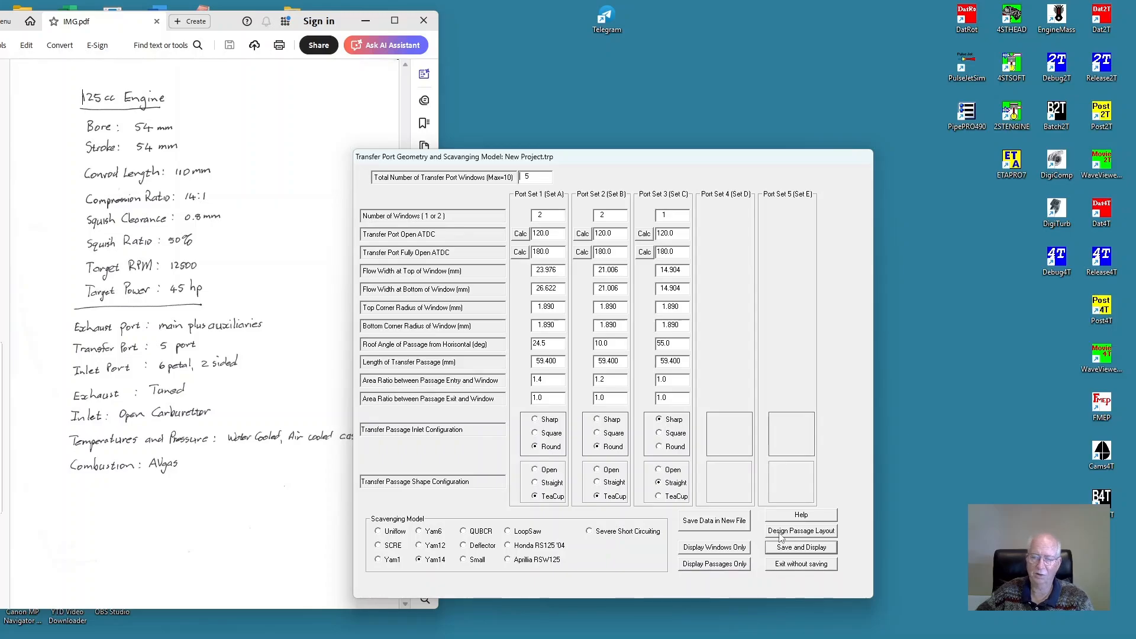
Generate a 5-port scavenging design for the transfer passages in FOS format, using the A-port leading edge as is
click(802, 534)
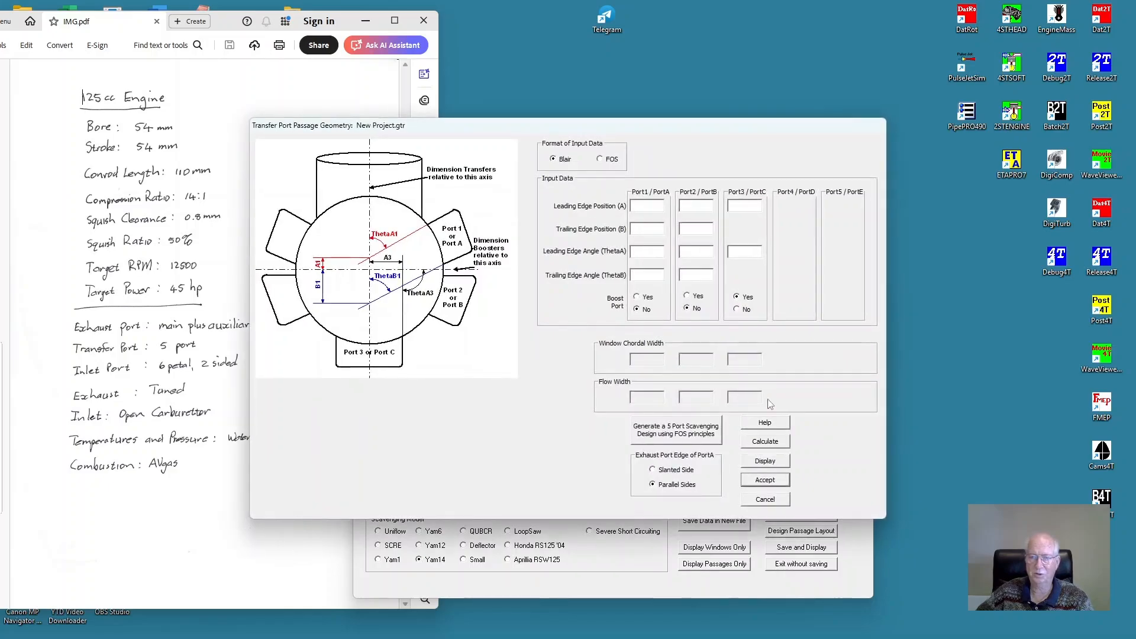
click(601, 159)
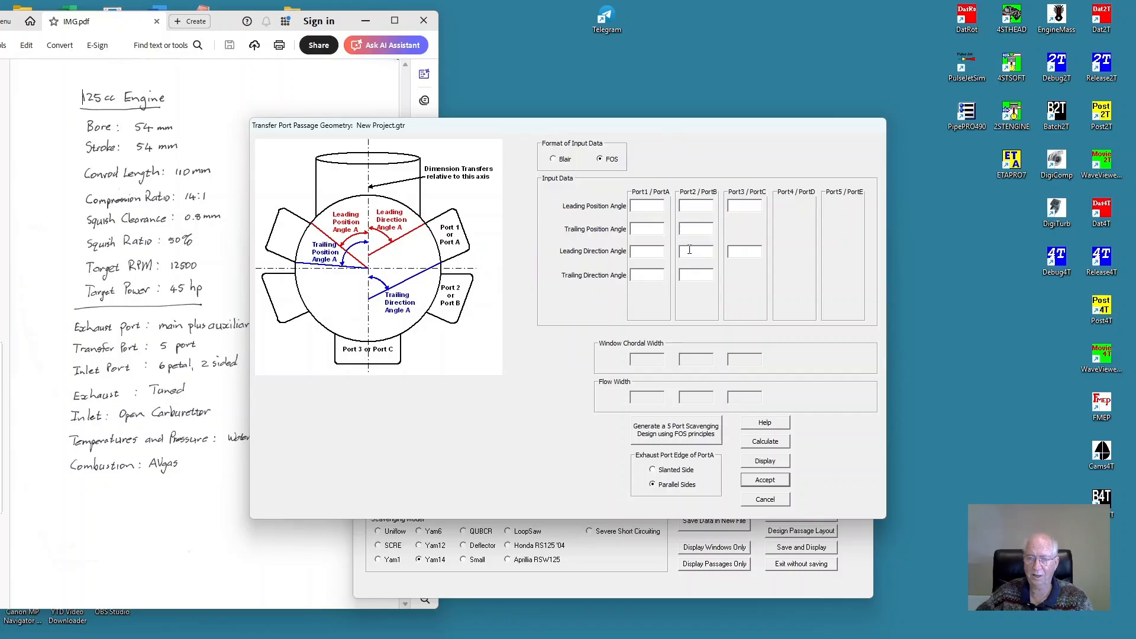
click(675, 435)
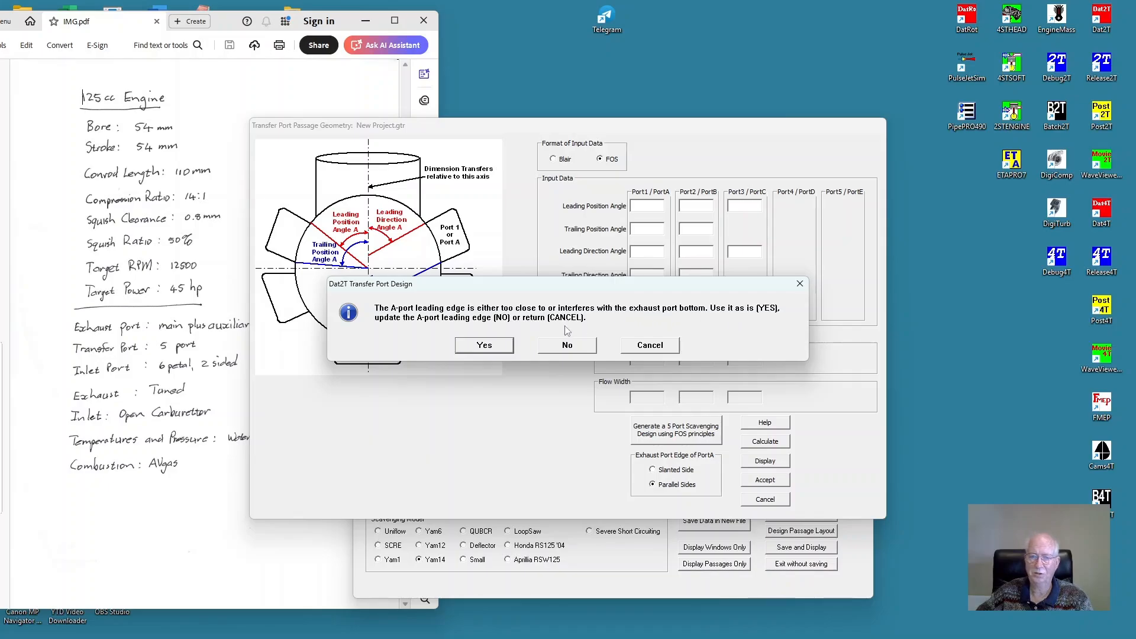
click(482, 346)
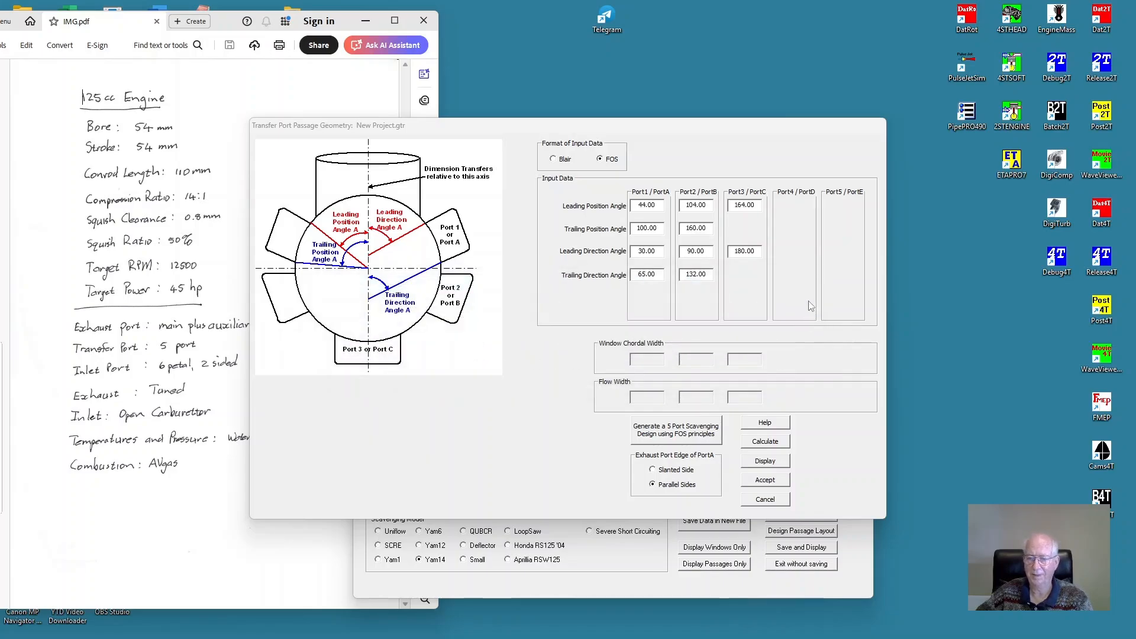
Calculate and display the transfer passage layout, accept it, and save the transfer port data with the Yam14 scavenging model
click(772, 448)
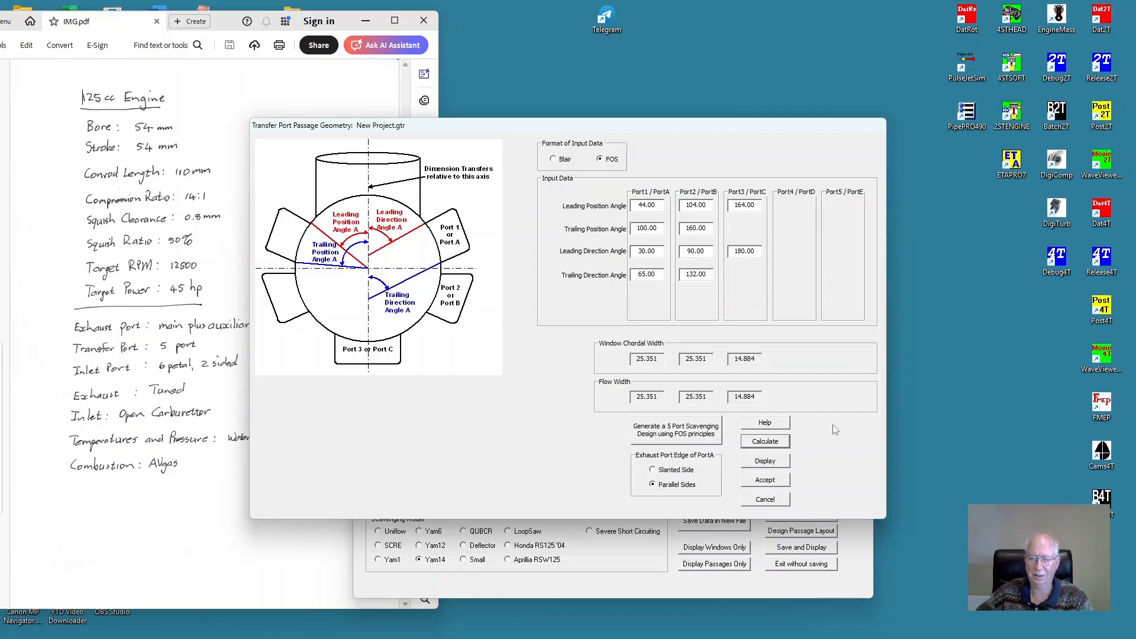
click(764, 462)
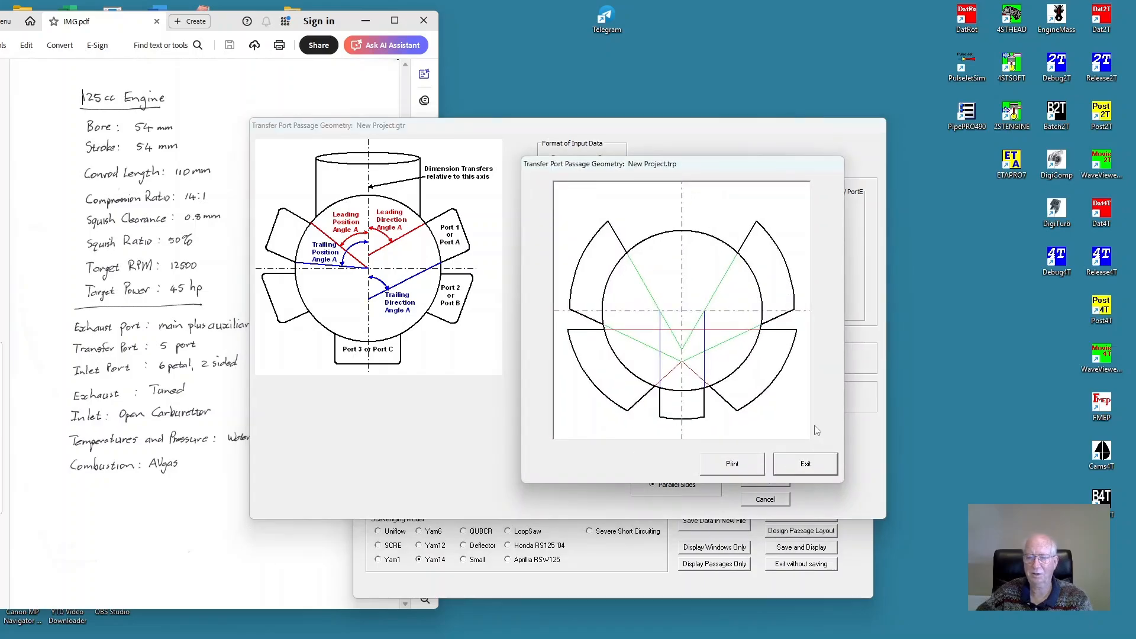
click(804, 464)
click(762, 480)
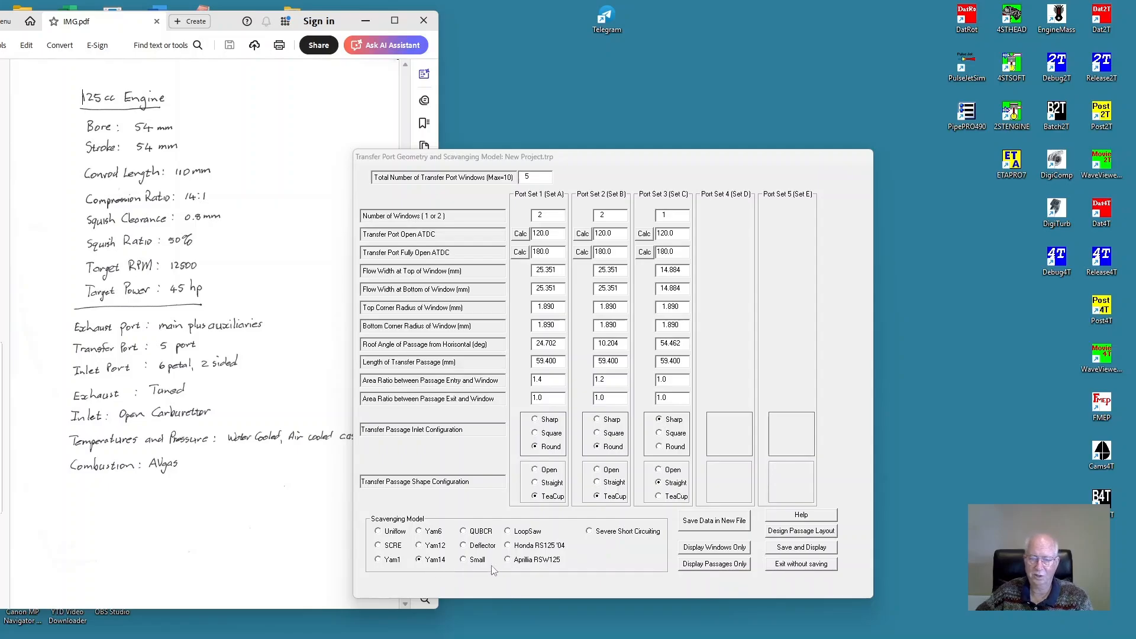
click(802, 549)
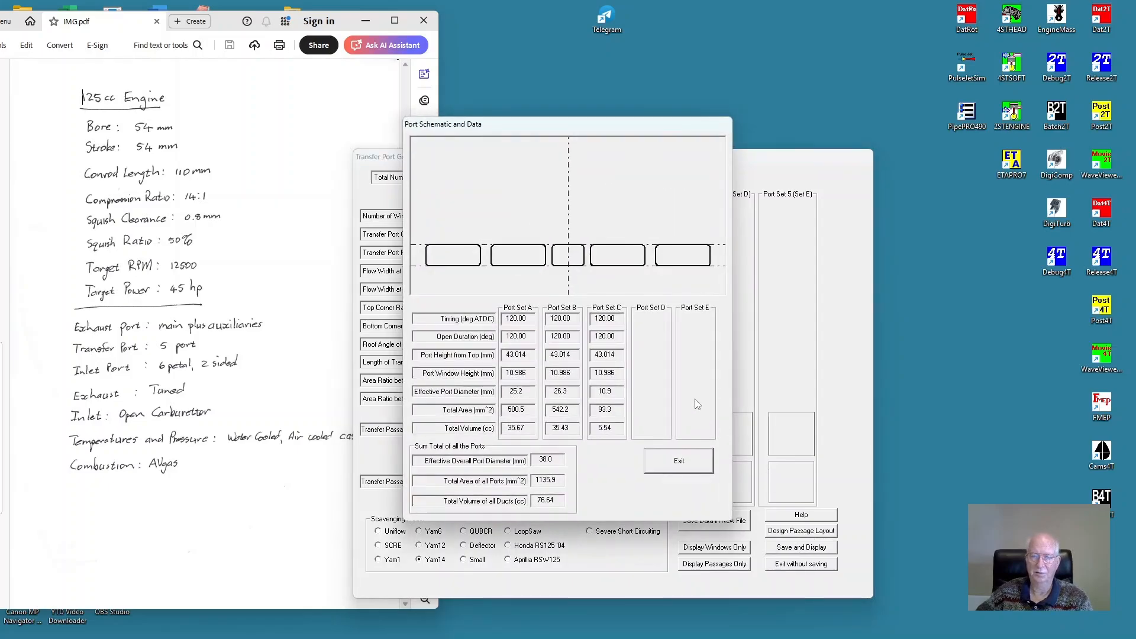
click(679, 462)
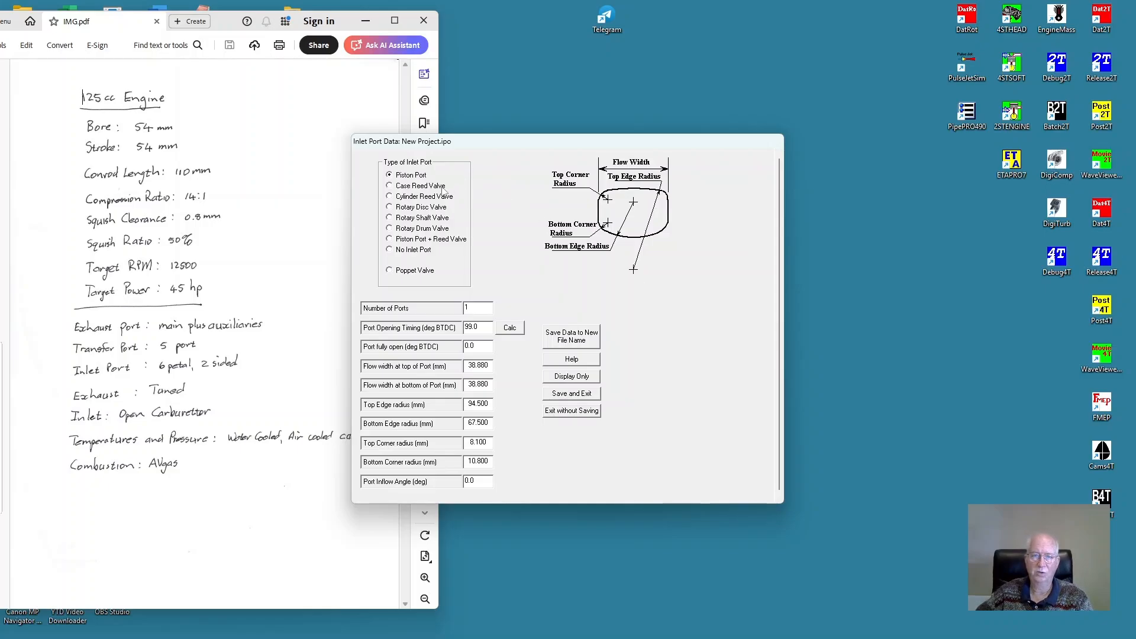
Set the inlet port to a case reed valve with 6 petals and a 2-sided block, and save its data
click(390, 187)
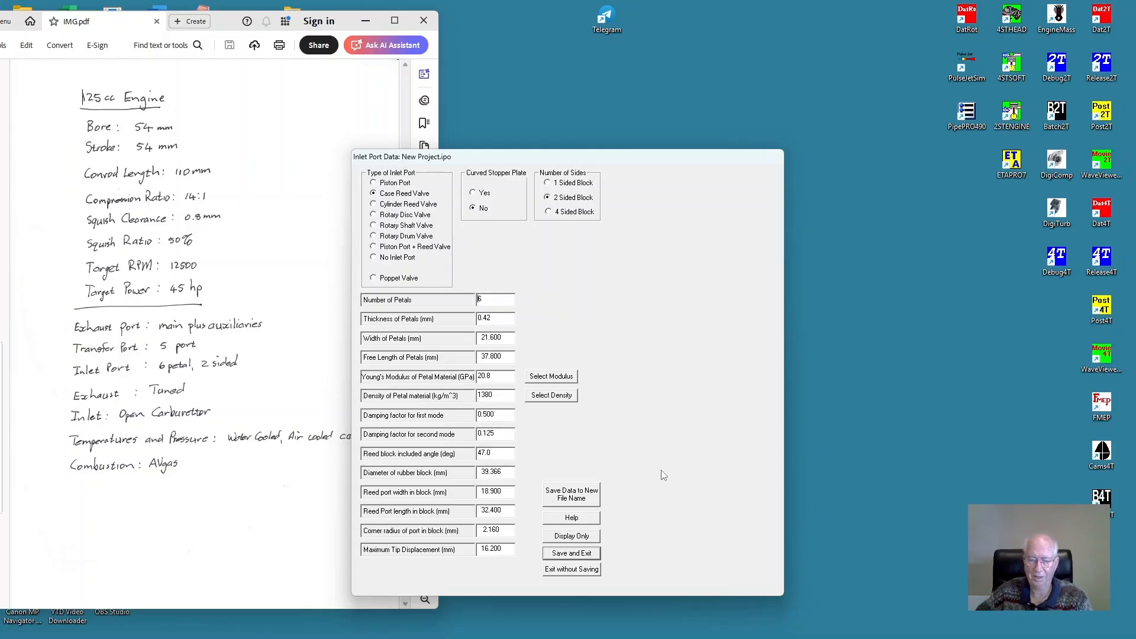
click(574, 554)
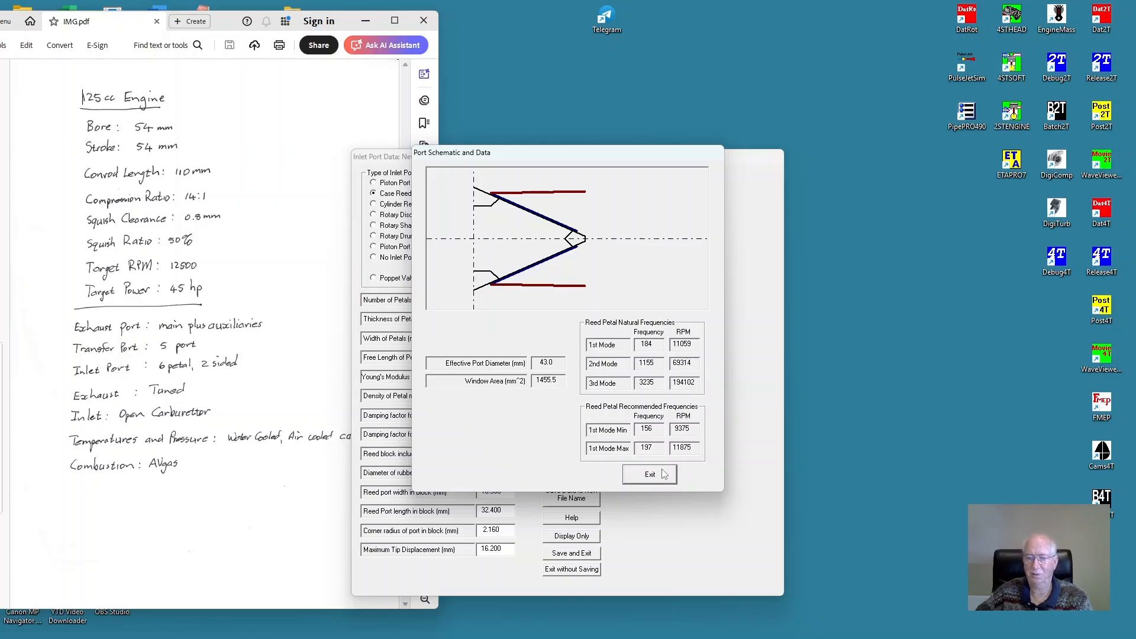
click(650, 476)
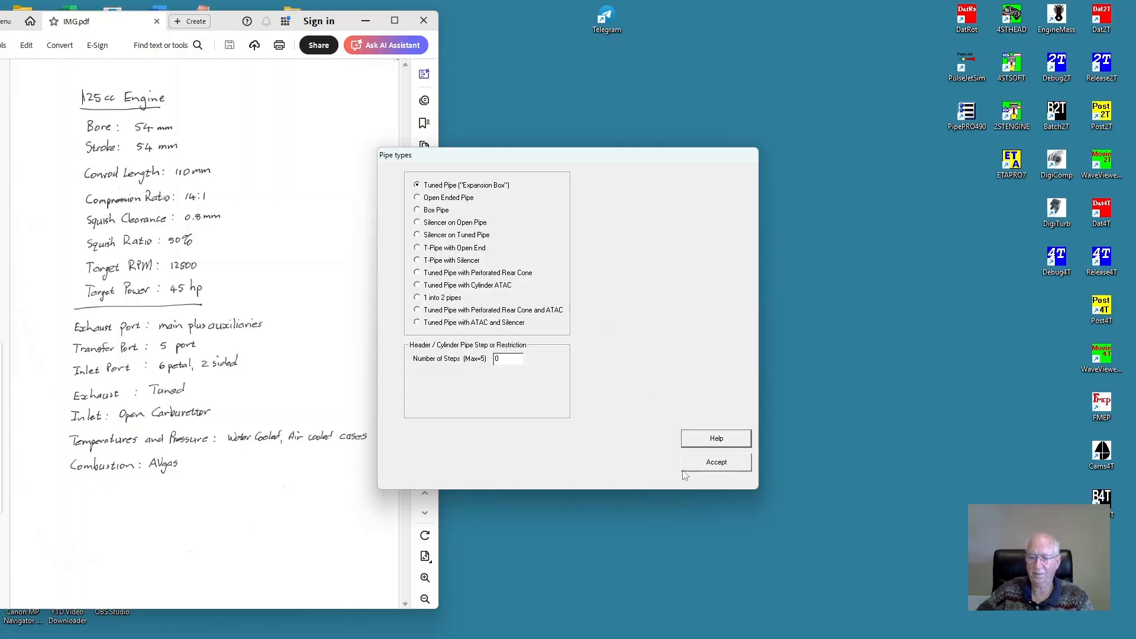
Accept the Tuned Pipe ("Expansion Box") exhaust type with 0 header pipe steps
click(716, 463)
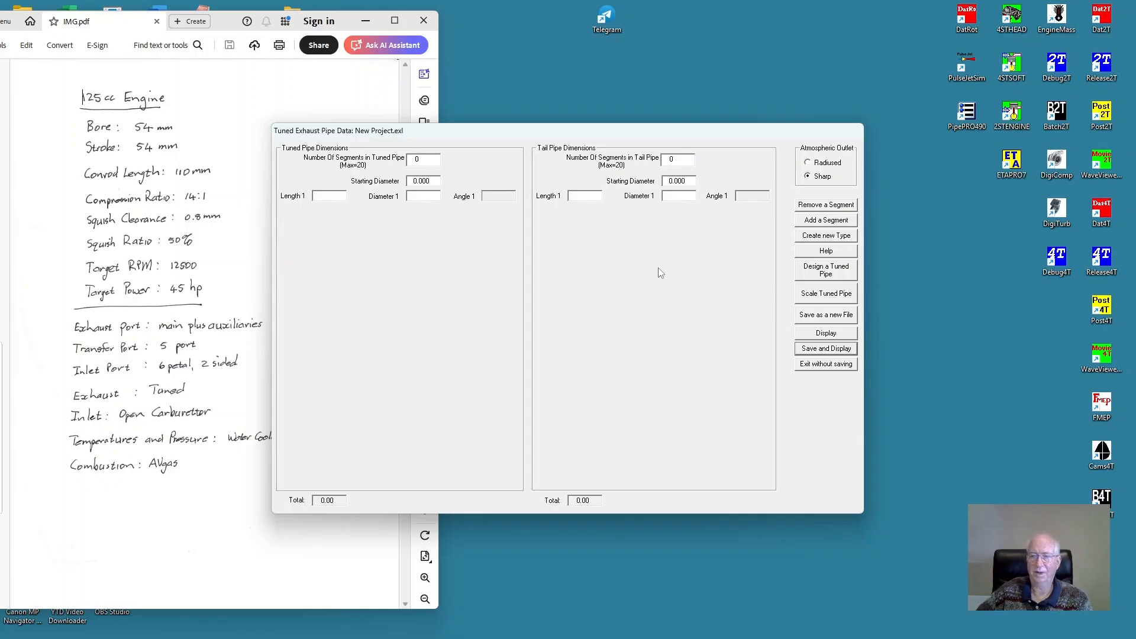
Start a tuned pipe design using the Modern technique, with a bulk temperature of 650 °C and a diffuser horn coefficient of 1.5
click(832, 274)
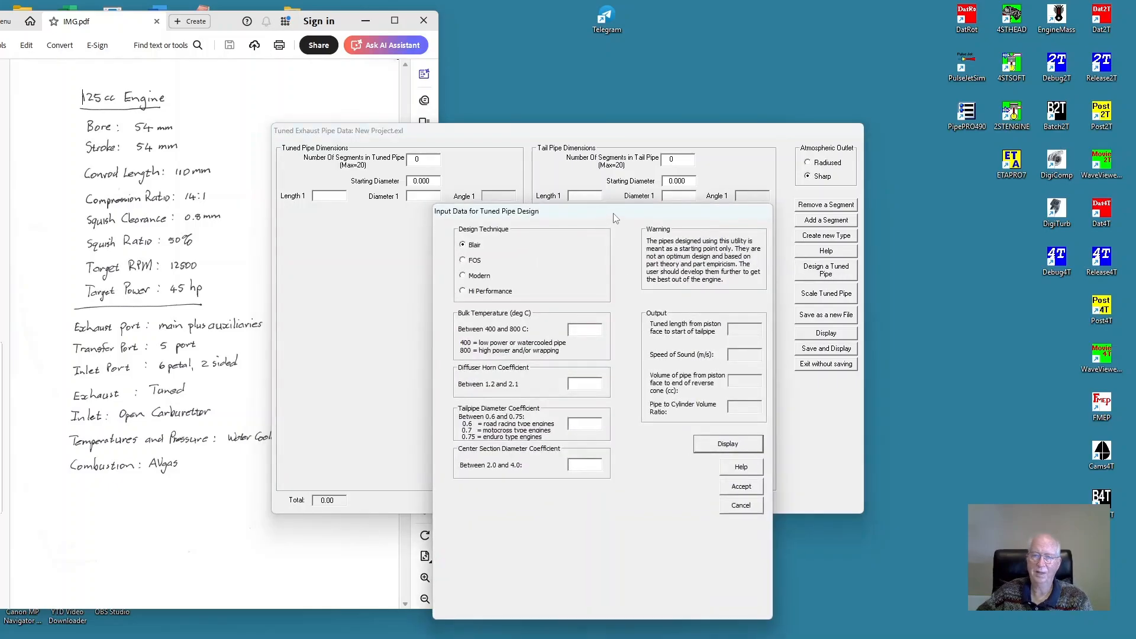
drag(615, 218, 604, 112)
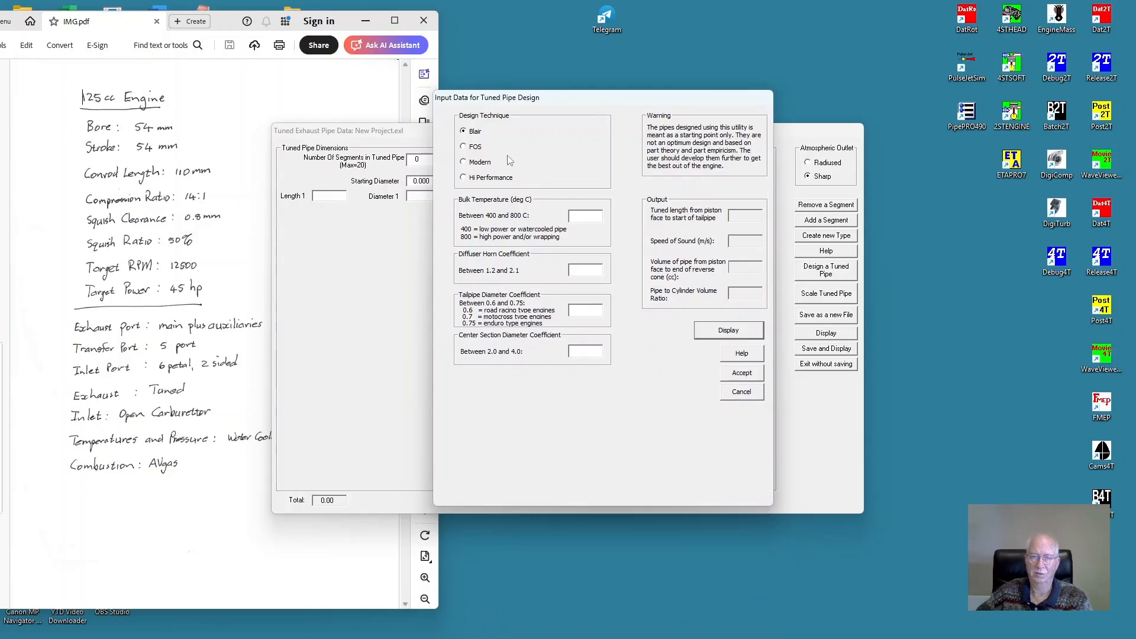
click(464, 162)
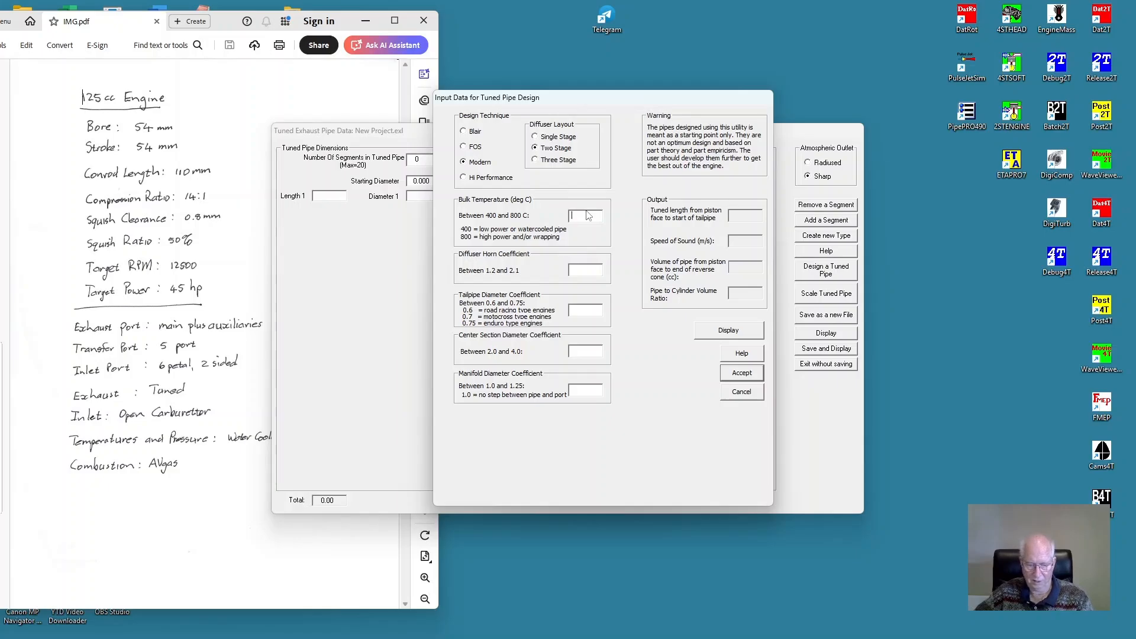
text(650)
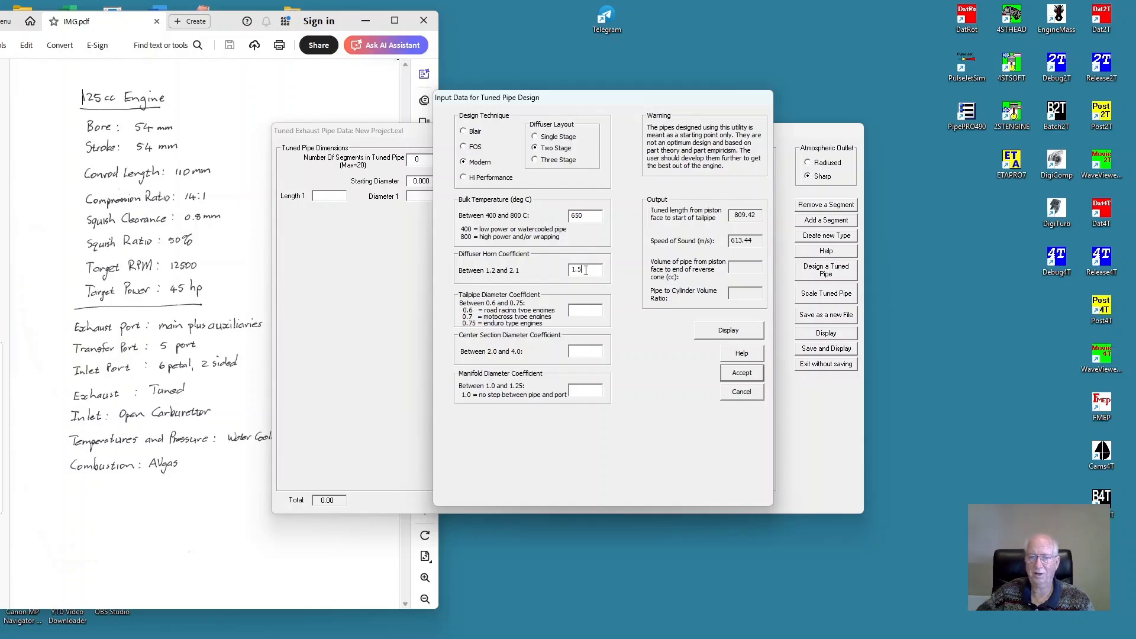
Set the tailpipe coefficient to 0.6, center section coefficient to 3.2 and manifold coefficient to 1, and preview the pipe schematic
click(588, 312)
text(0)
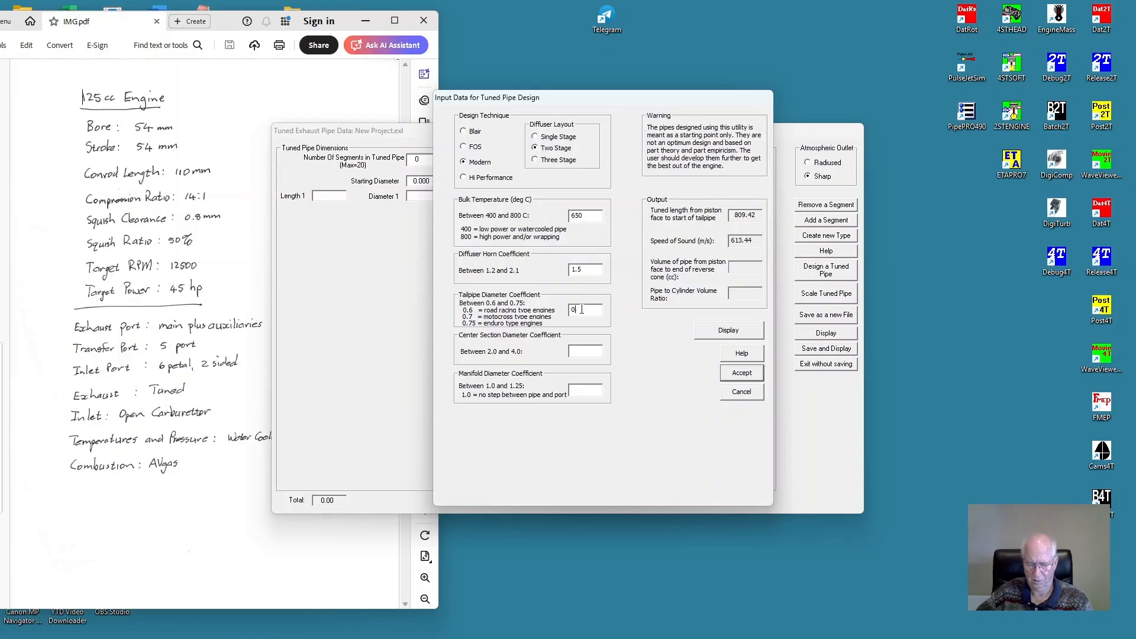
text(.6)
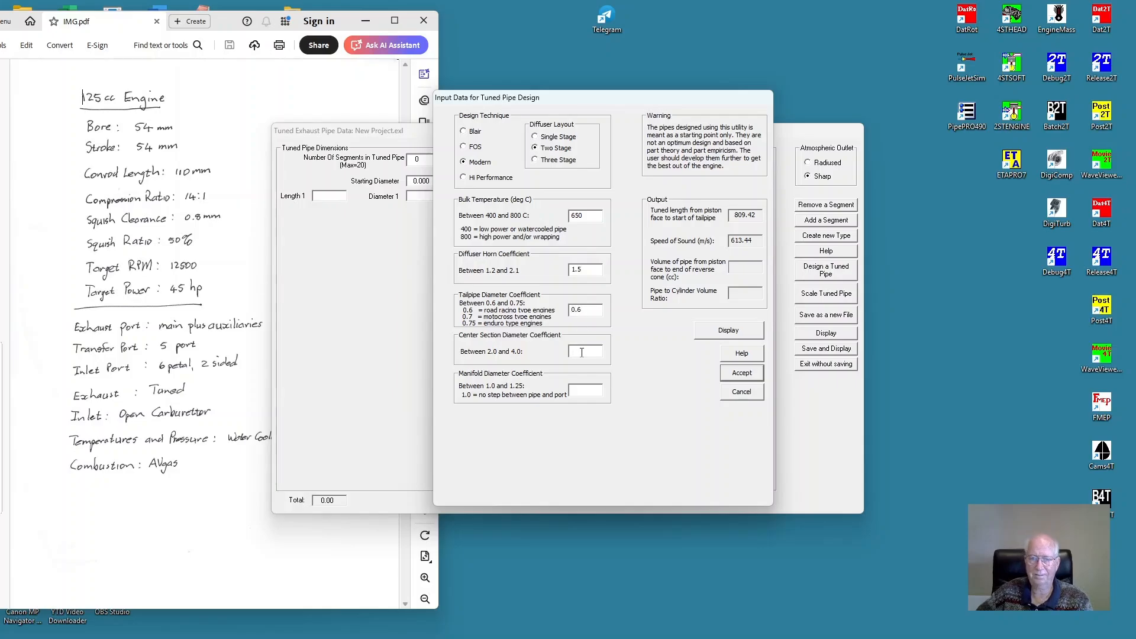
click(581, 352)
text(3.2)
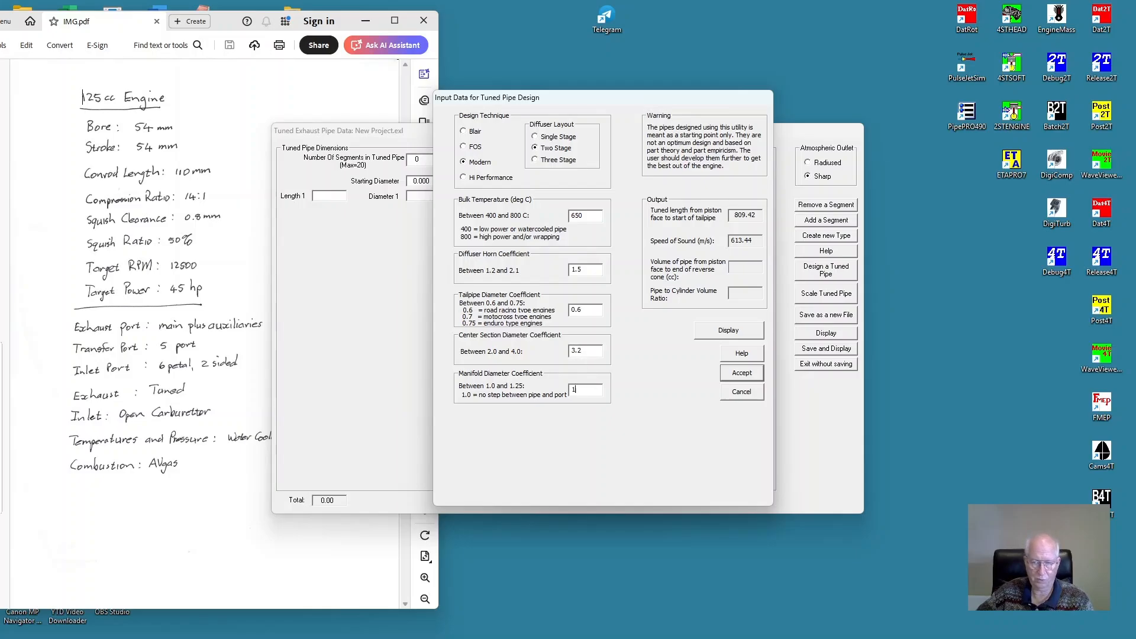
click(575, 389)
text(1)
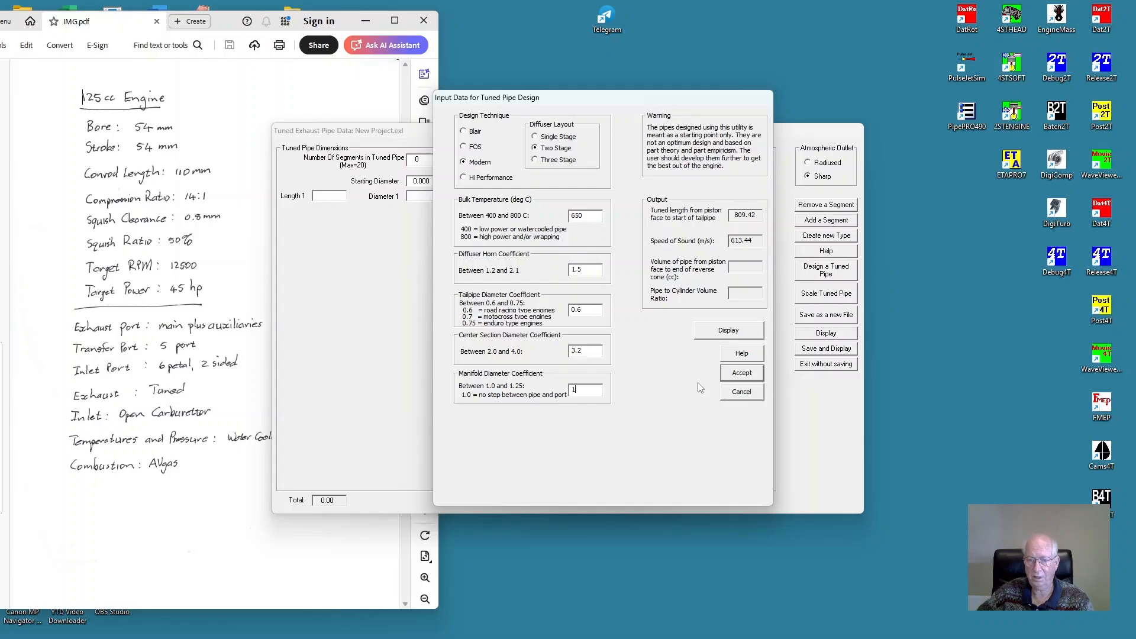
click(723, 334)
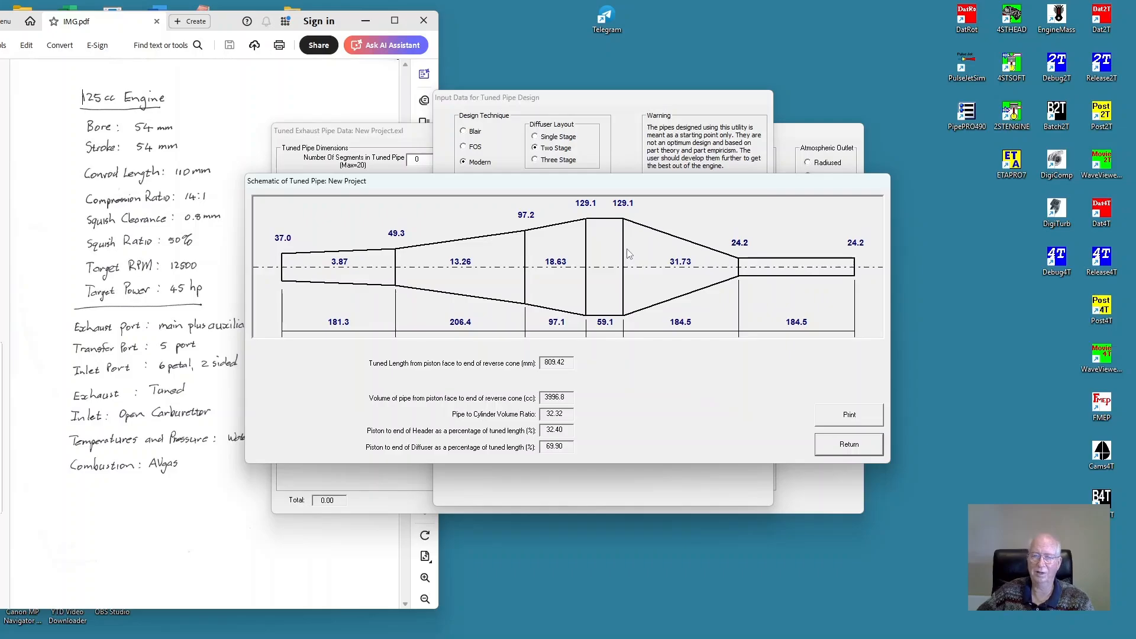
click(845, 448)
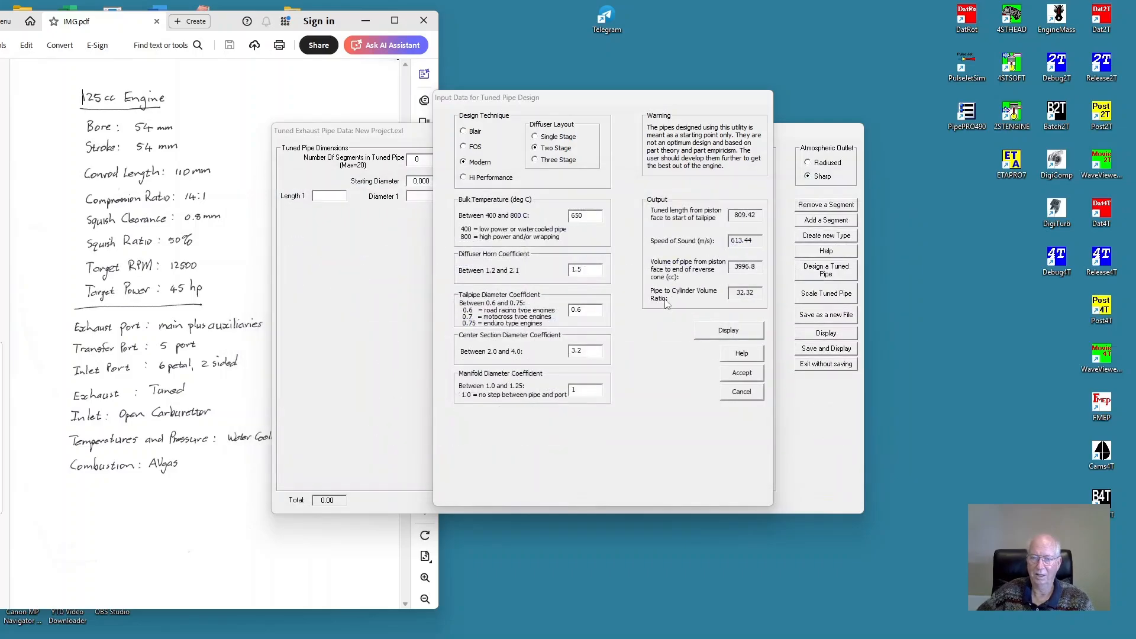
Set the center section diameter coefficient to 3.1 and preview the recalculated tuned pipe schematic
click(589, 350)
key(BackSpace)
text(1)
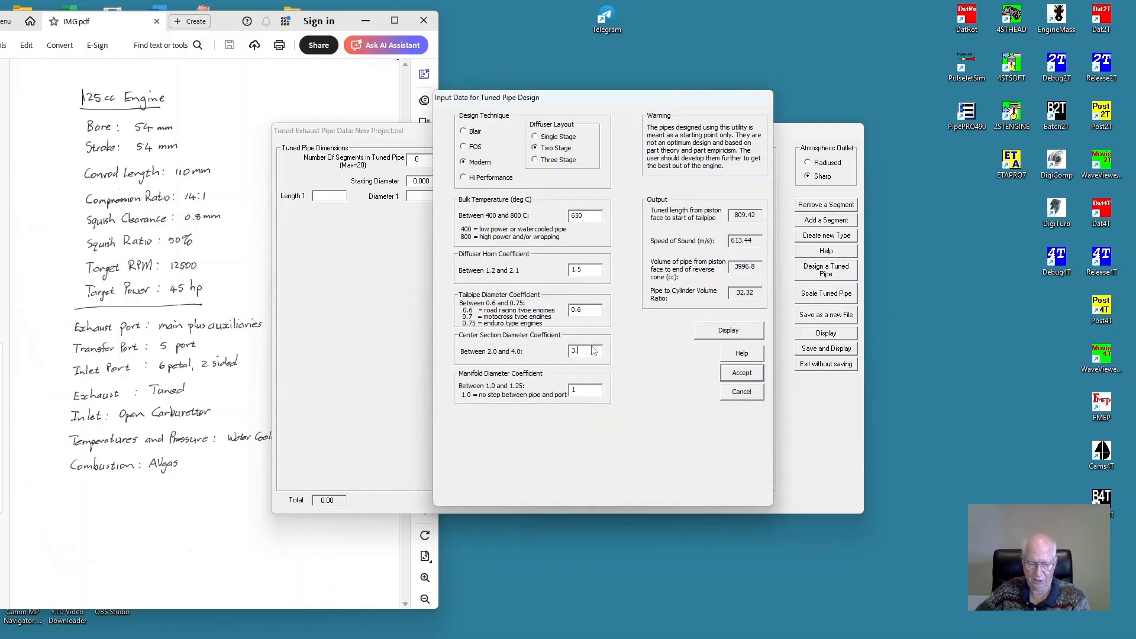
click(732, 332)
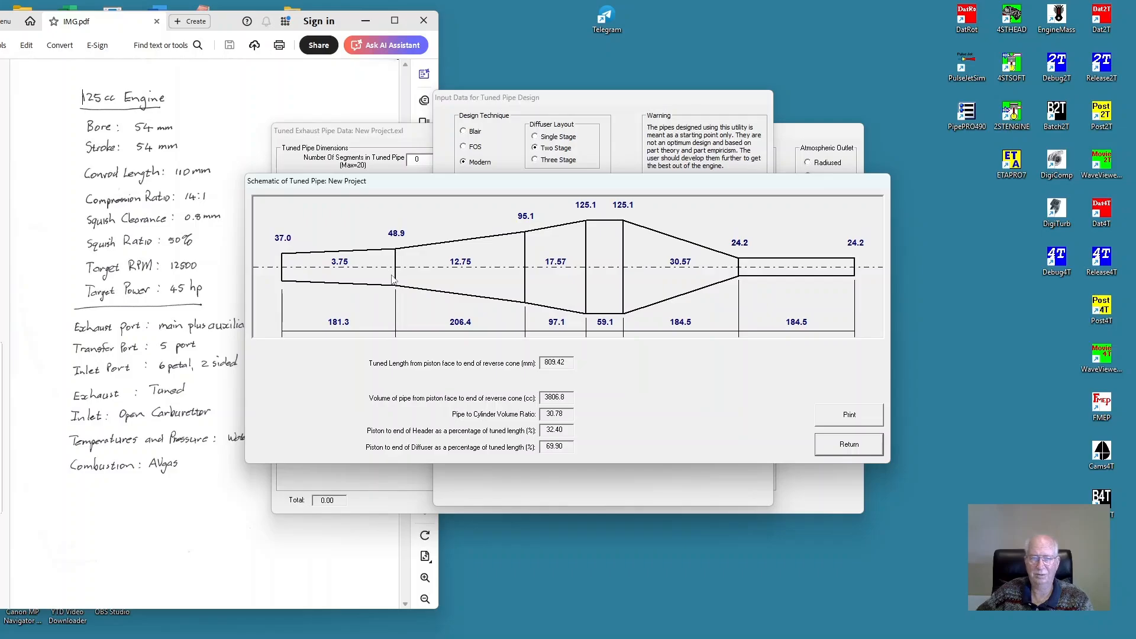
click(853, 449)
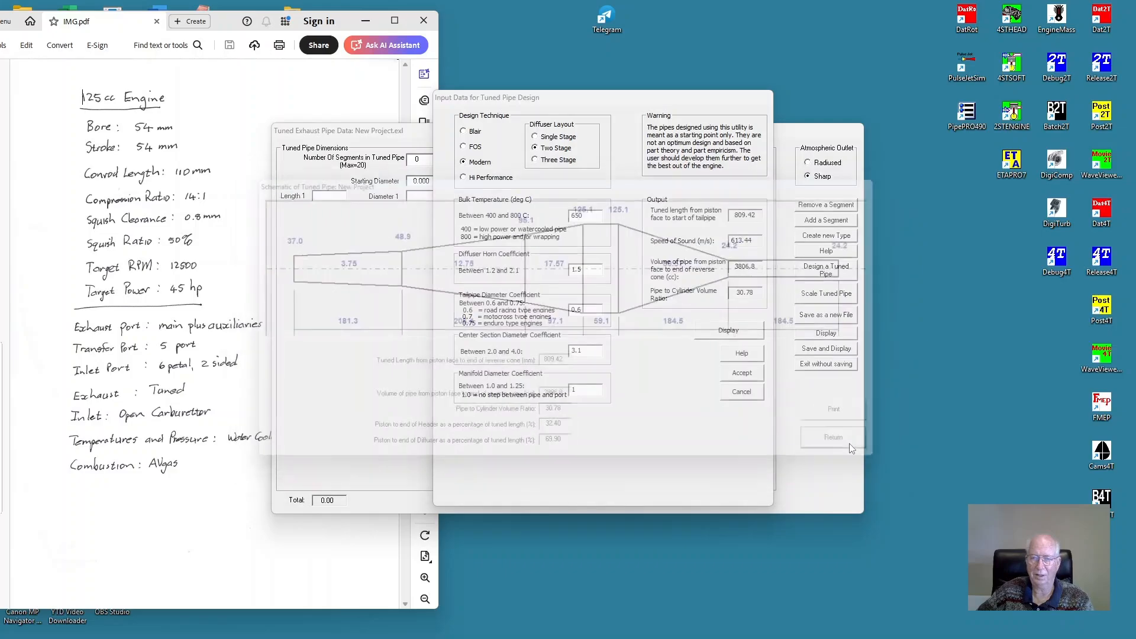
Set the diffuser horn coefficient to 1.6 and check the pipe schematic again
click(582, 271)
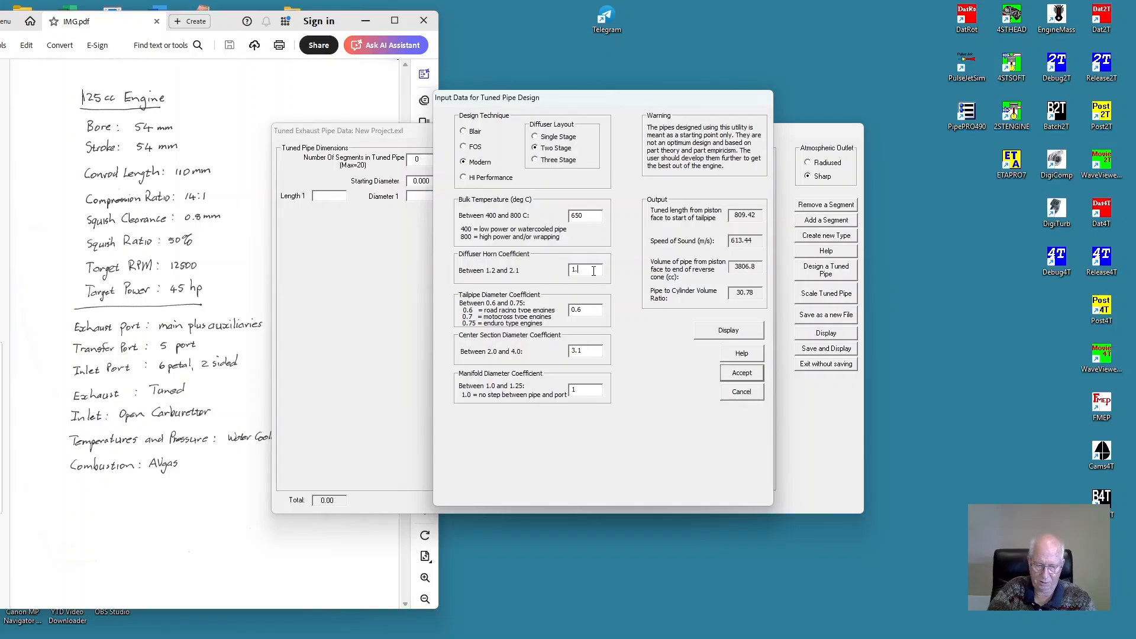
click(715, 333)
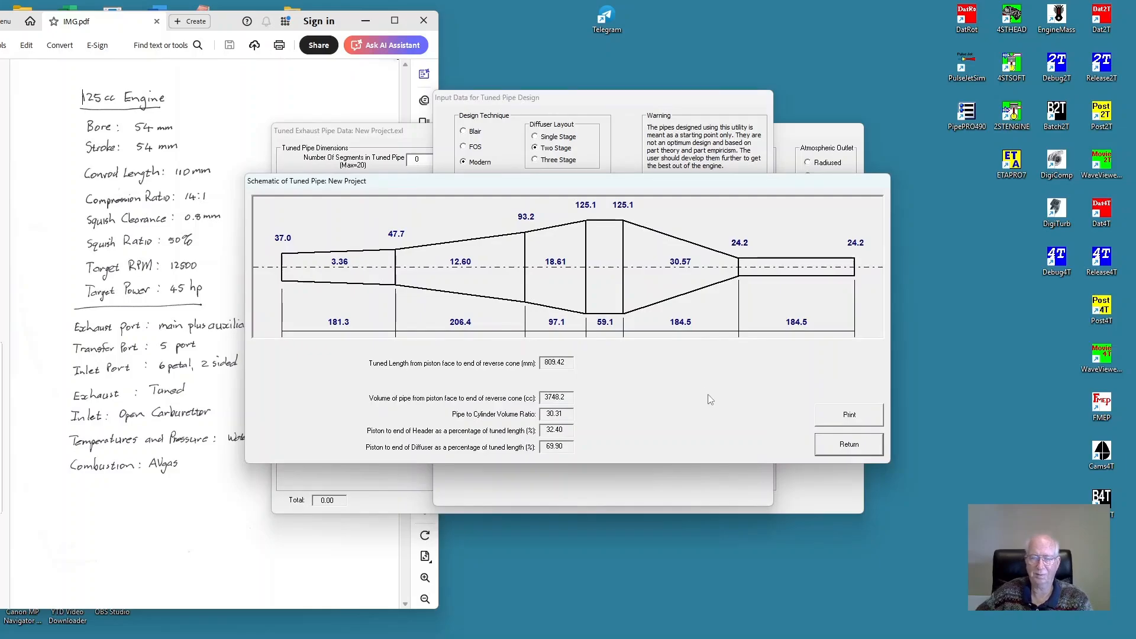
click(850, 445)
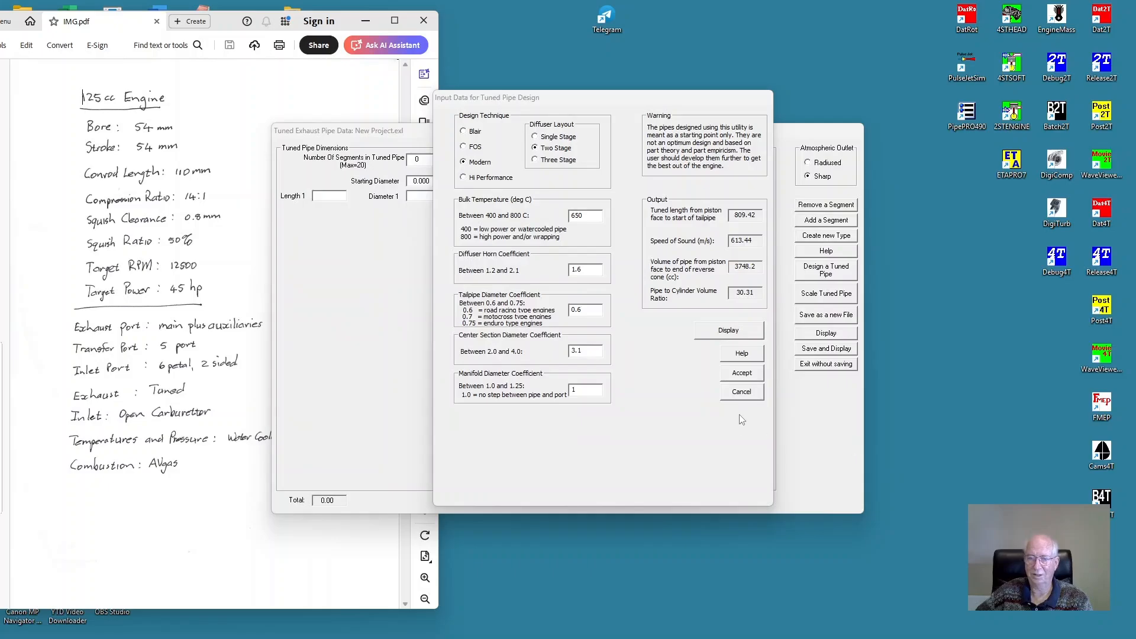
Accept the tuned pipe design, then save and display the exhaust pipe data with its sharp atmospheric outlet
click(740, 374)
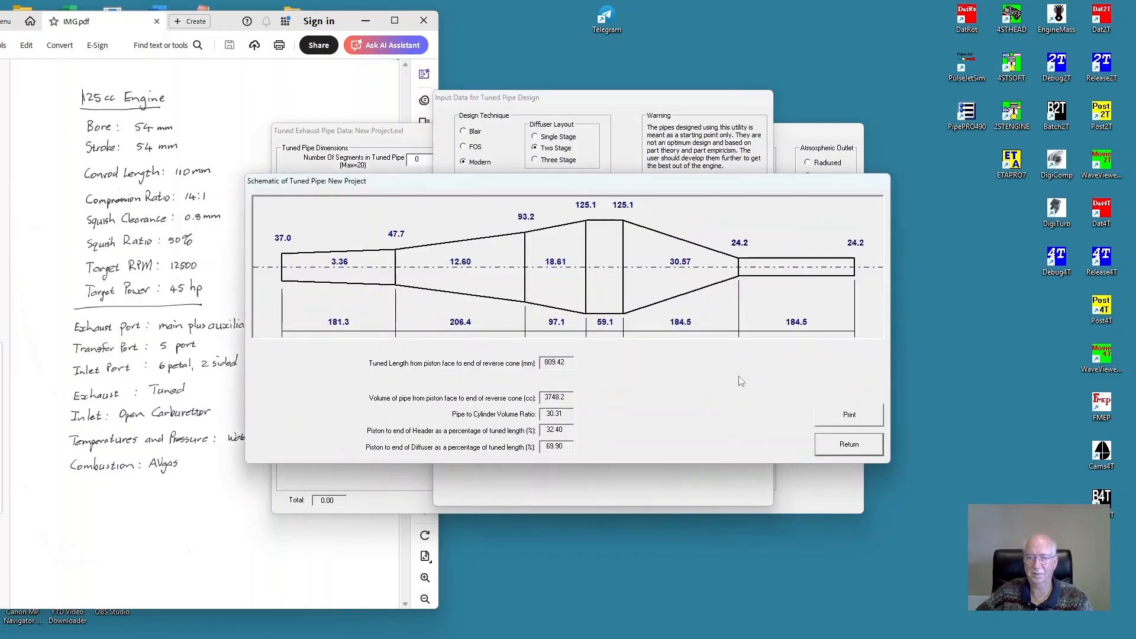
click(850, 448)
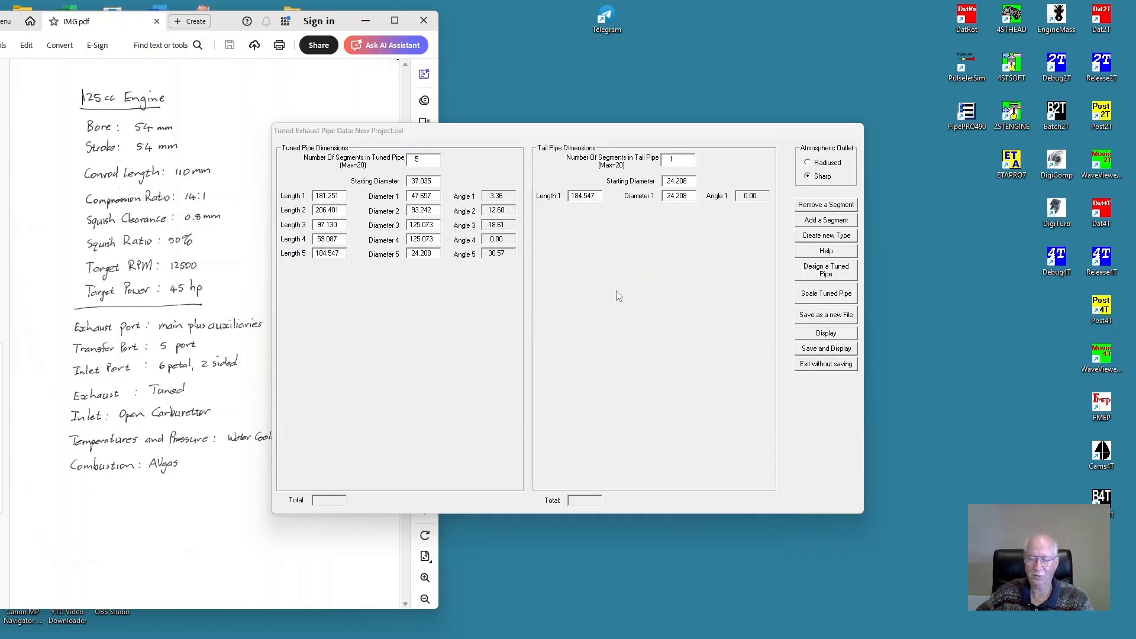
click(829, 351)
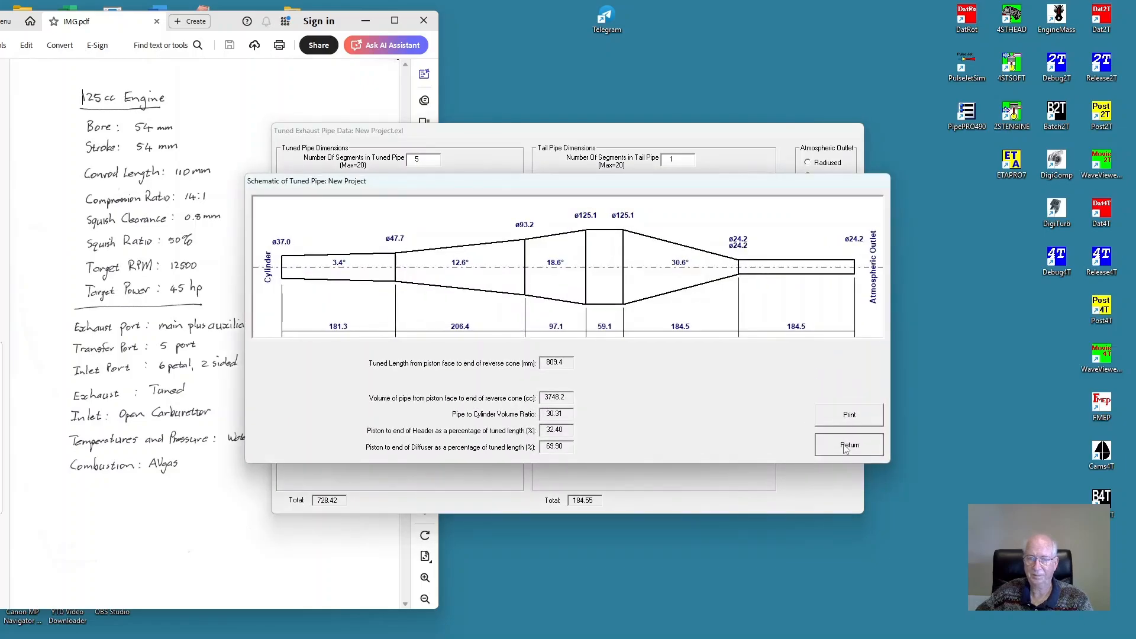
click(849, 446)
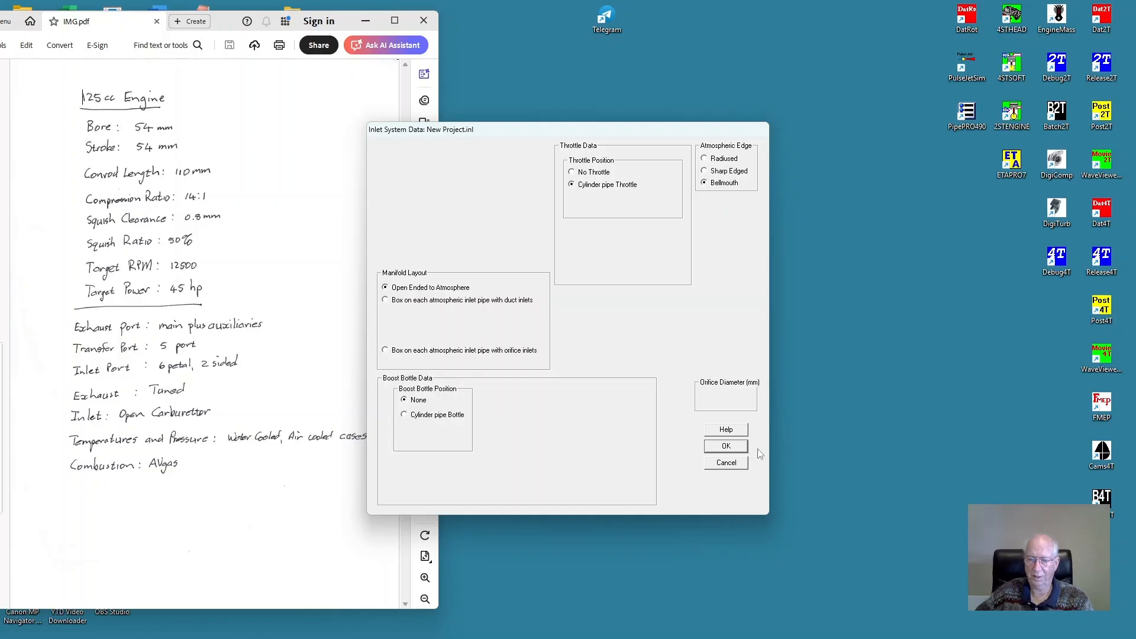
Accept the open-ended inlet layout and define a 2-segment cylinder pipe with starting diameter 38, diameters 38 and 40, and lengths 25 and 45
click(741, 451)
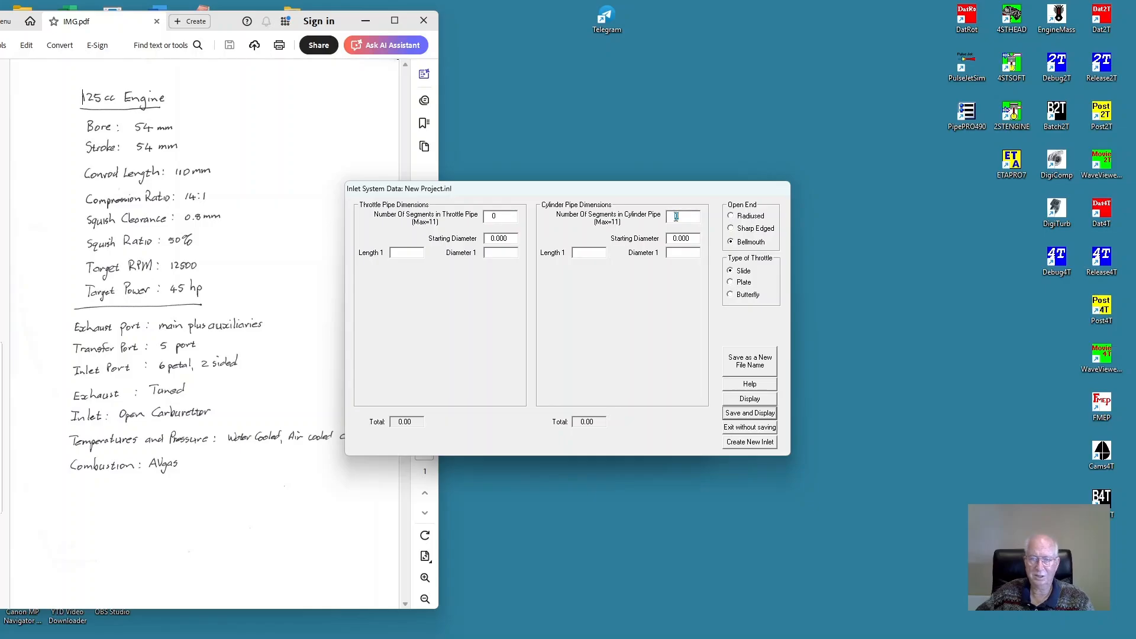
text(2)
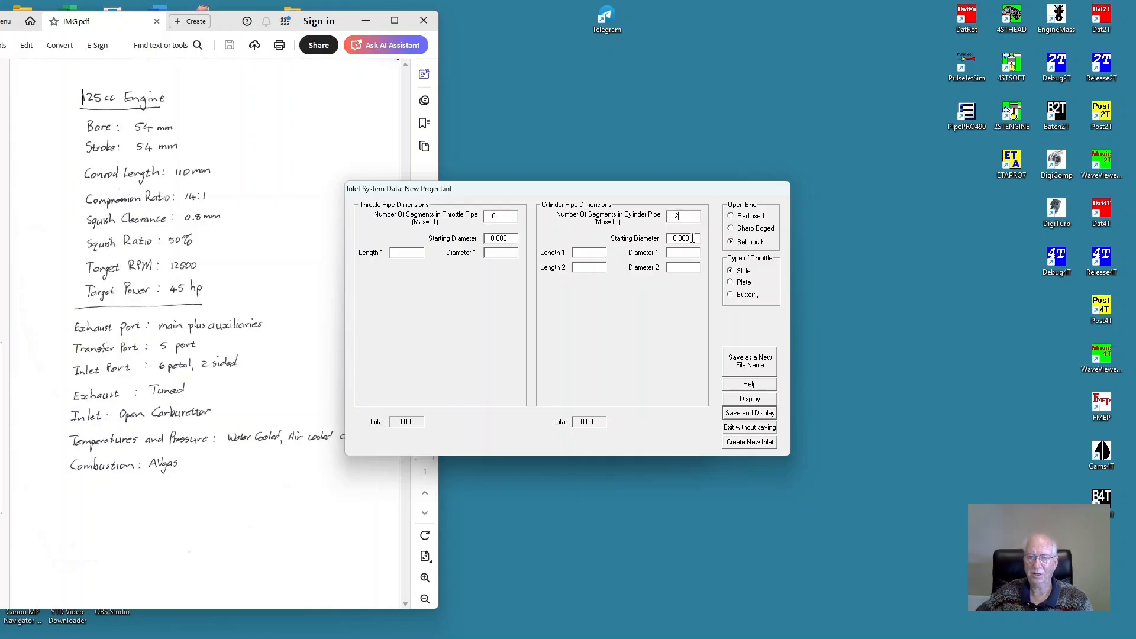
click(692, 238)
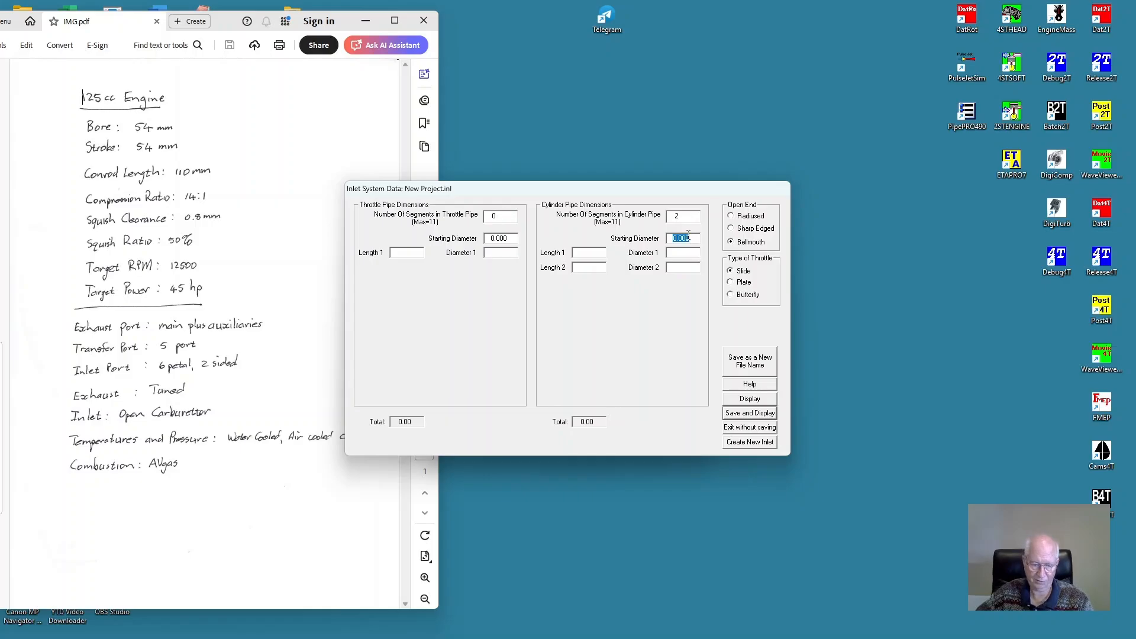
text(3838)
click(686, 268)
click(583, 253)
text(25)
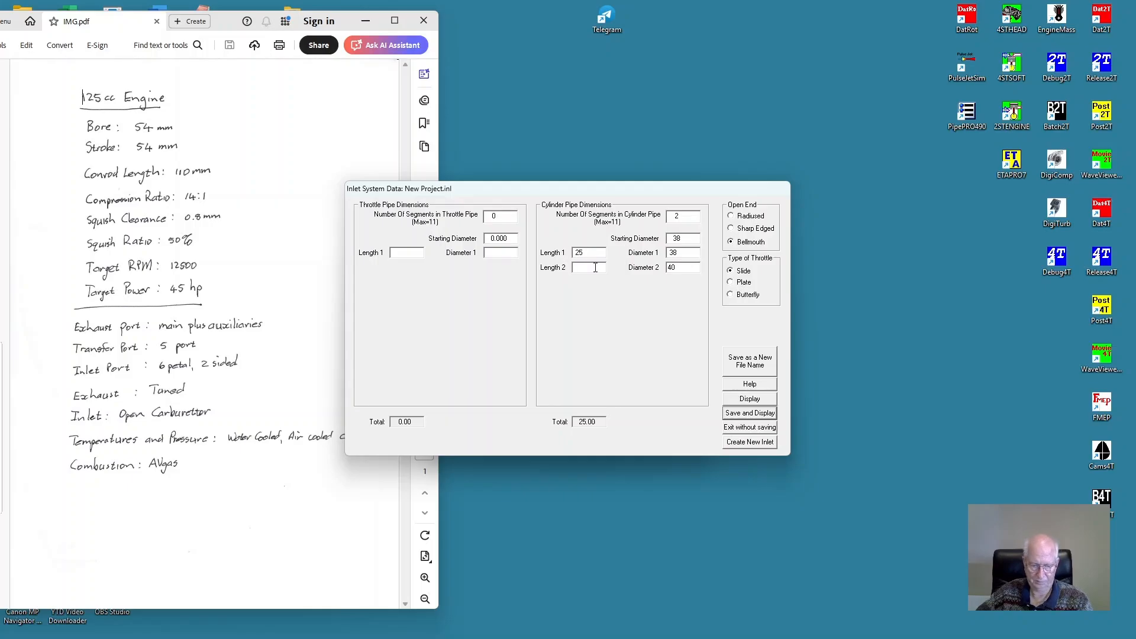
Define a 3-segment throttle pipe with starting diameter 52 and segment diameters 44, 38 and 38
click(507, 216)
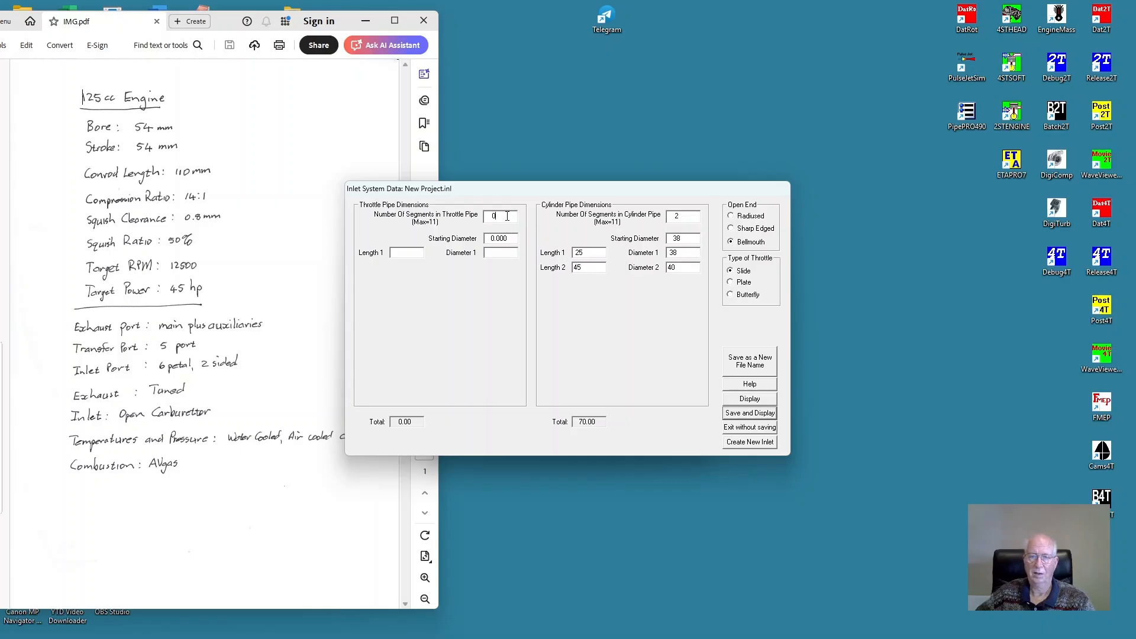
text(3)
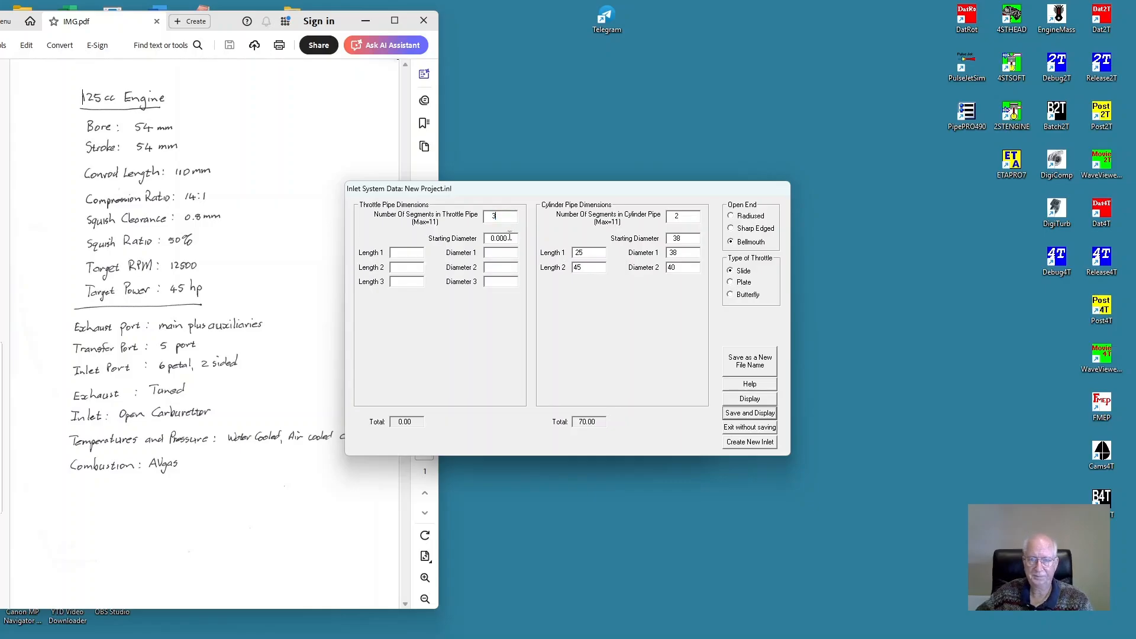
key(Tab)
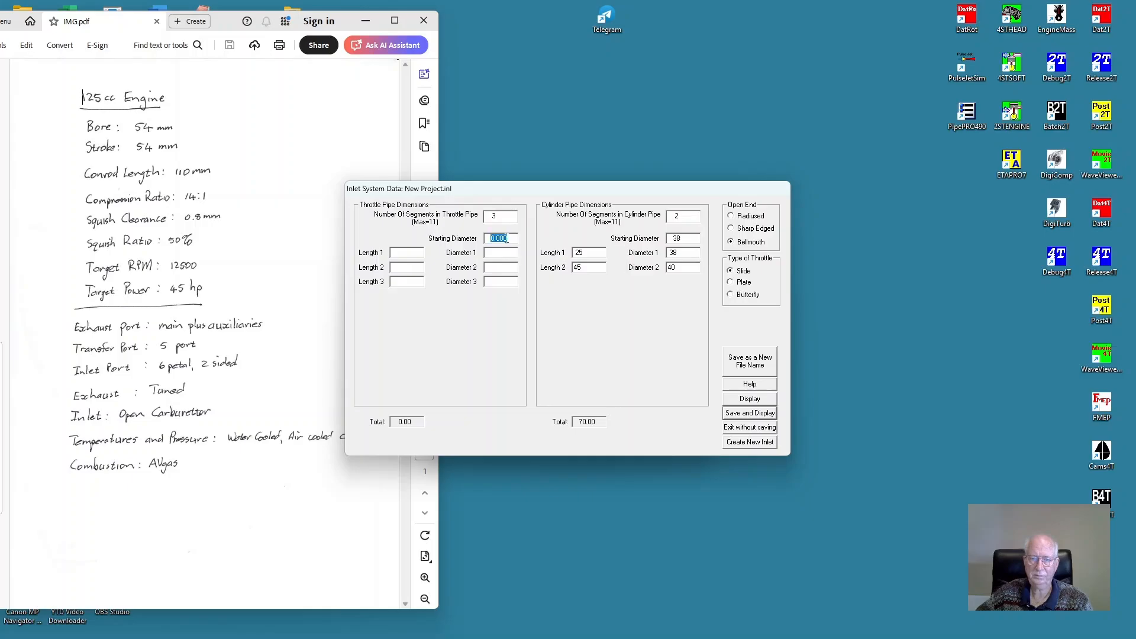
click(506, 281)
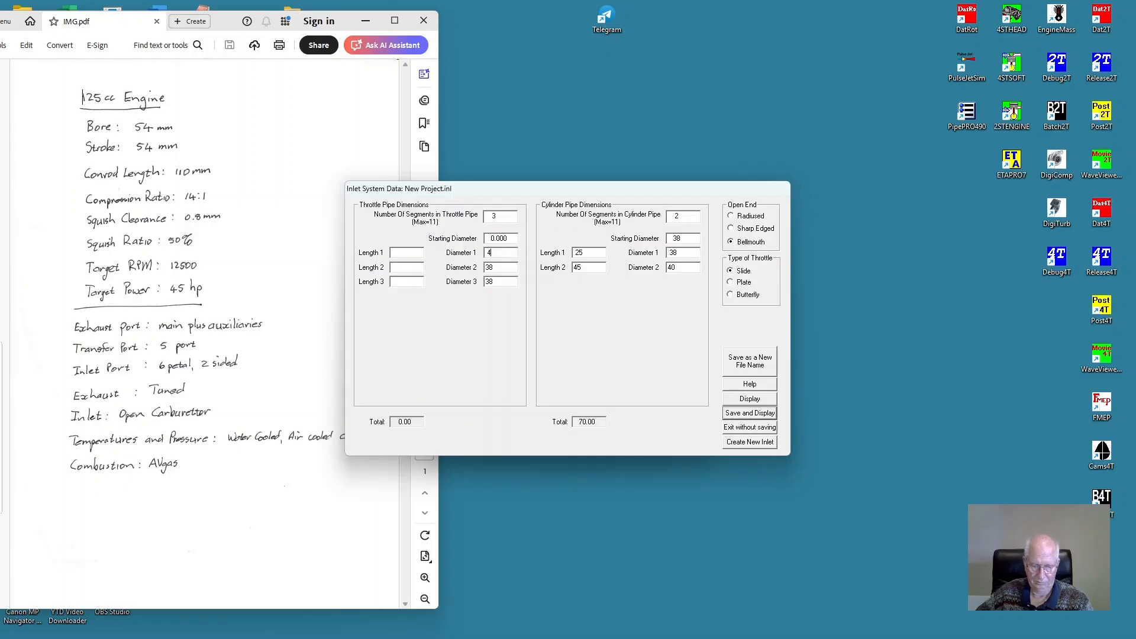
click(503, 250)
text(44)
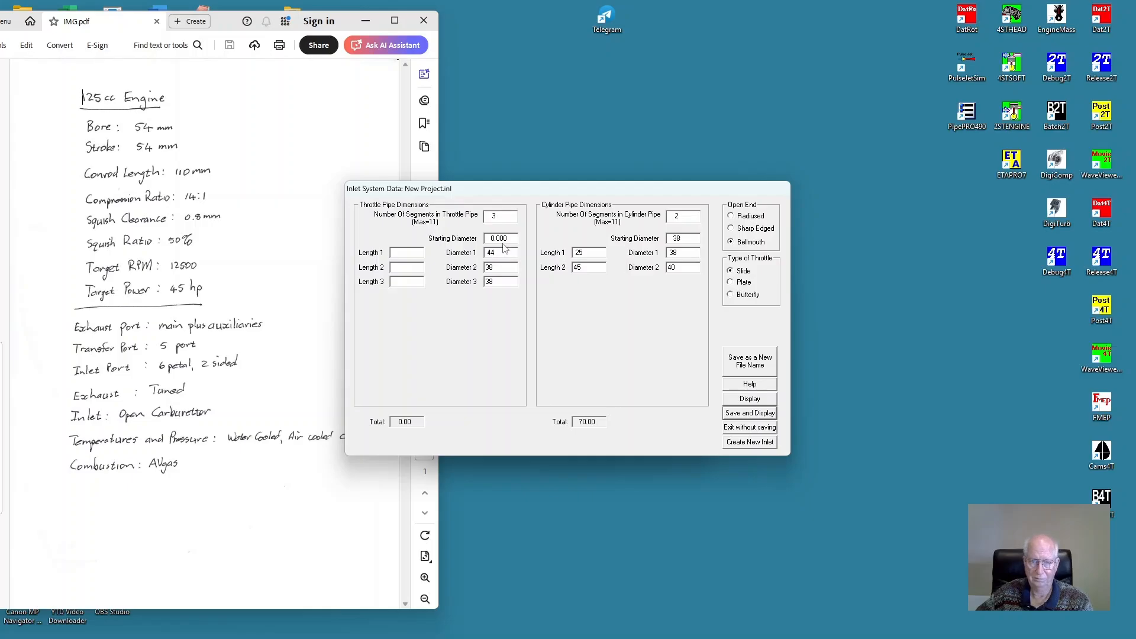
double_click(505, 238)
text(52)
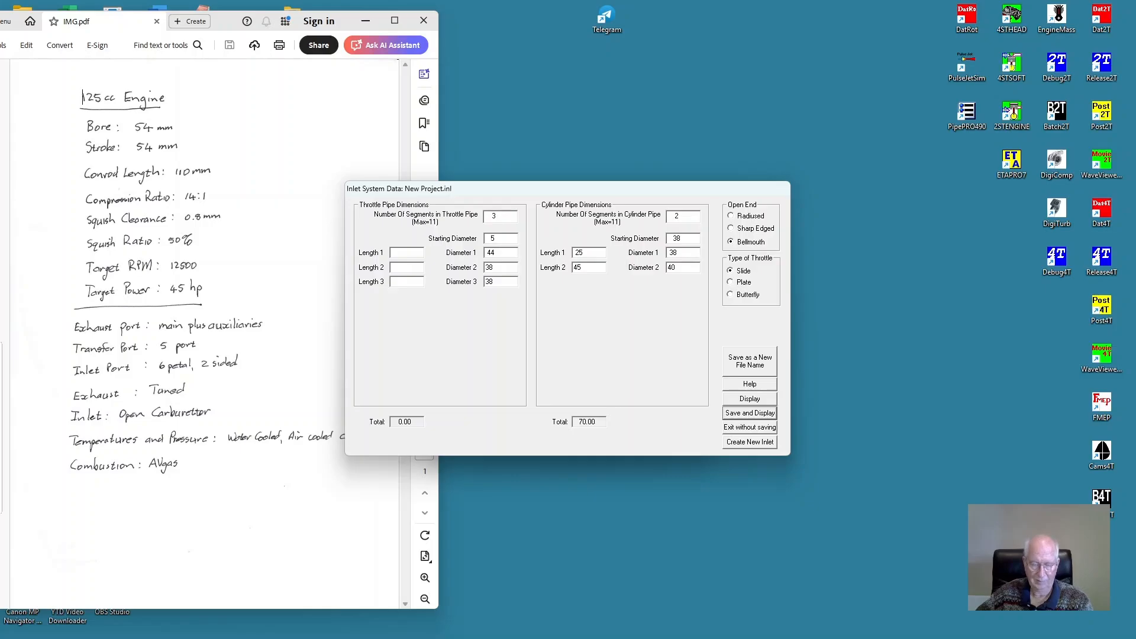
Set all three throttle pipe segment lengths to 15 and preview the inlet system schematic
text(15)
click(406, 271)
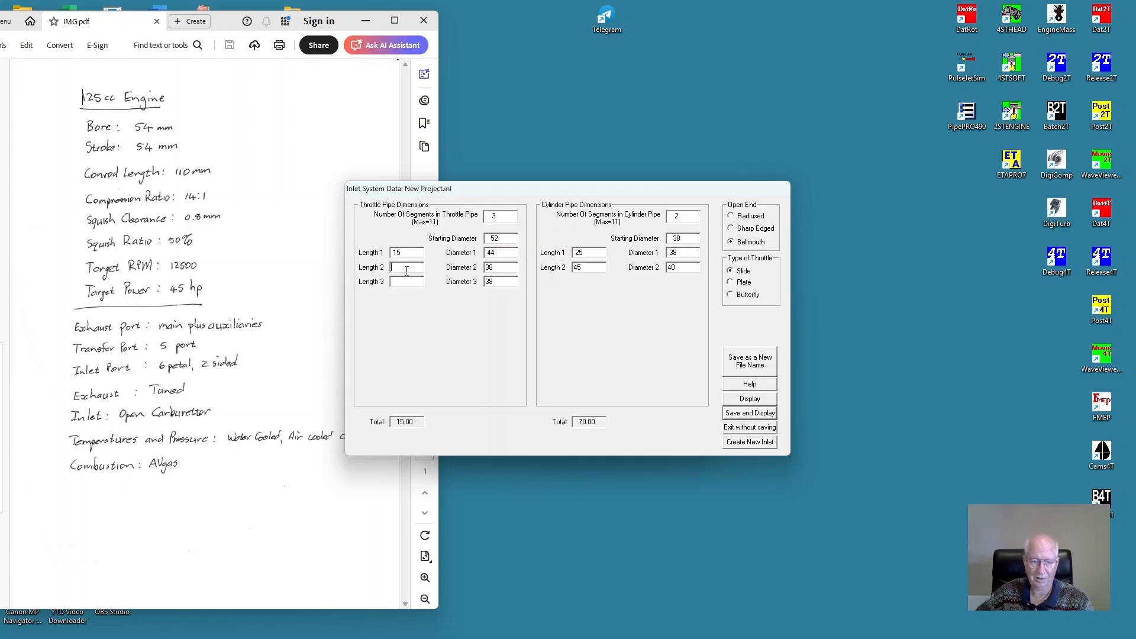
text(15)
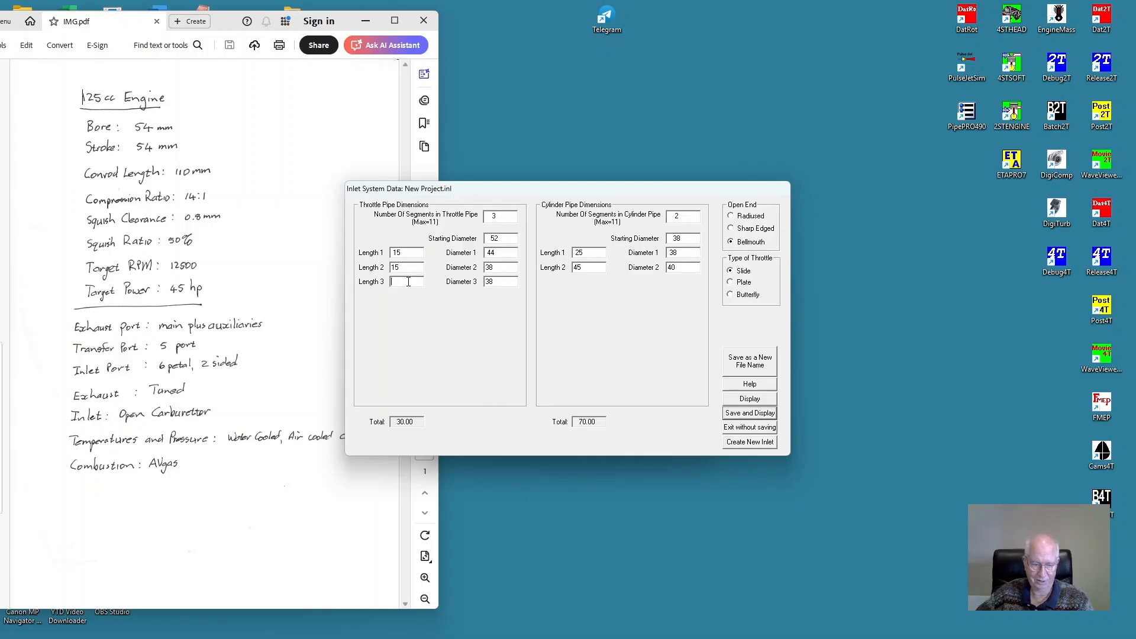
text(15)
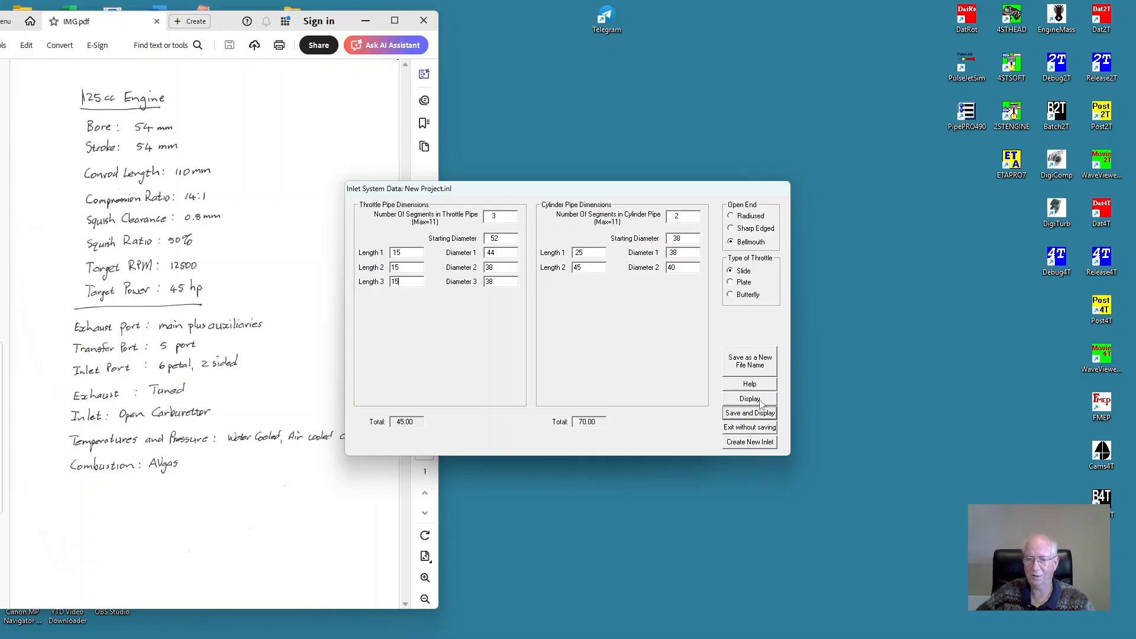
click(762, 404)
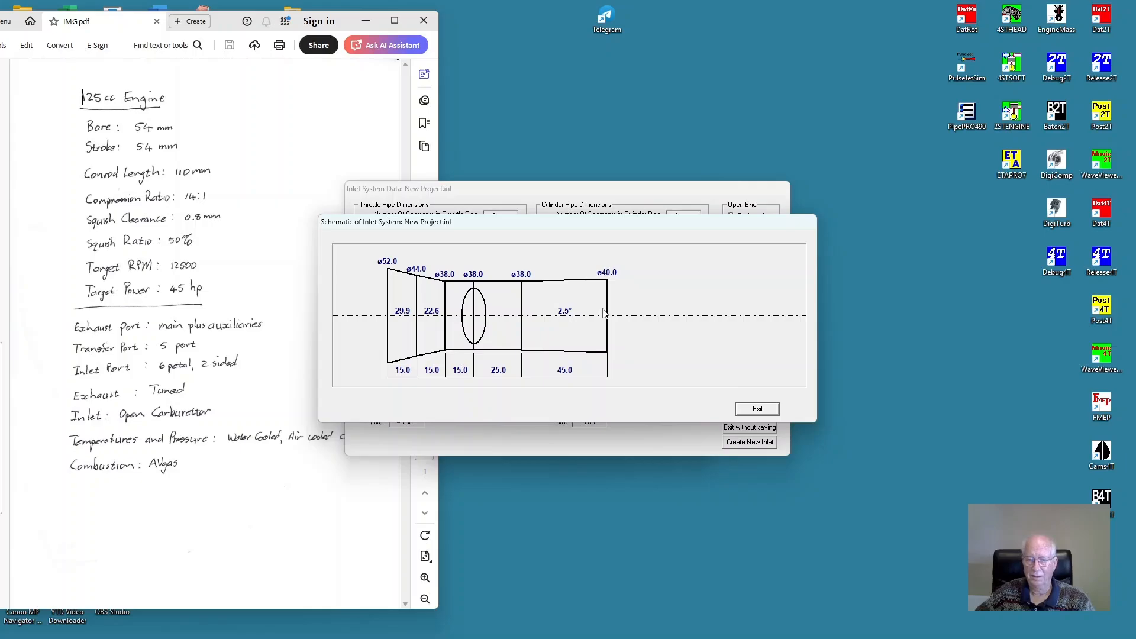
click(768, 412)
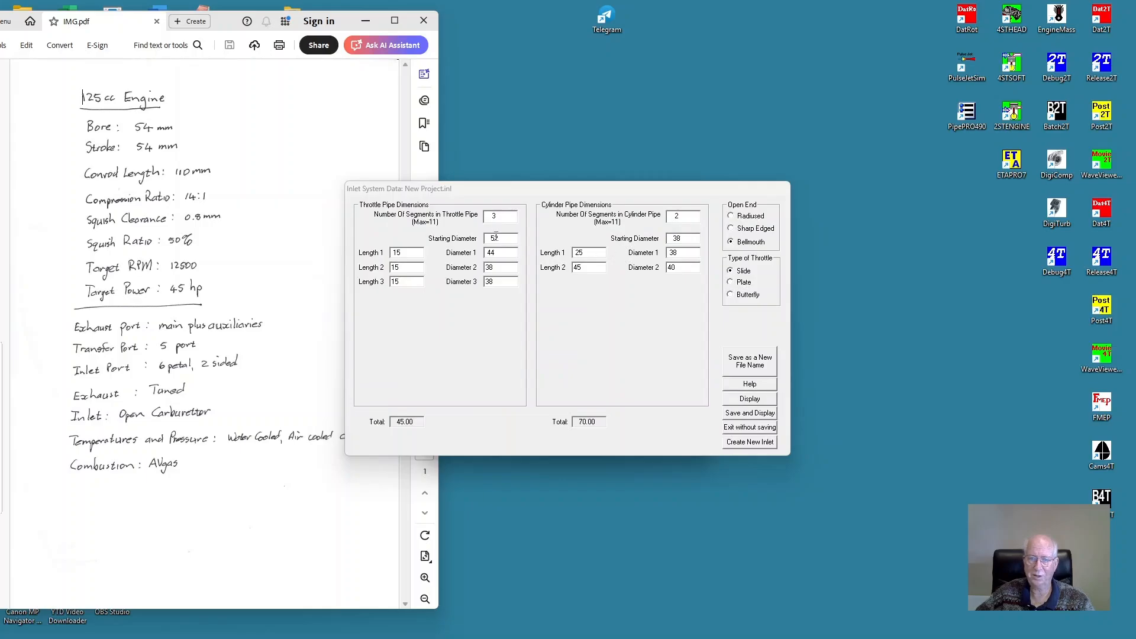
Try a throttle pipe starting diameter of 55 and preview the inlet system schematic
double_click(502, 239)
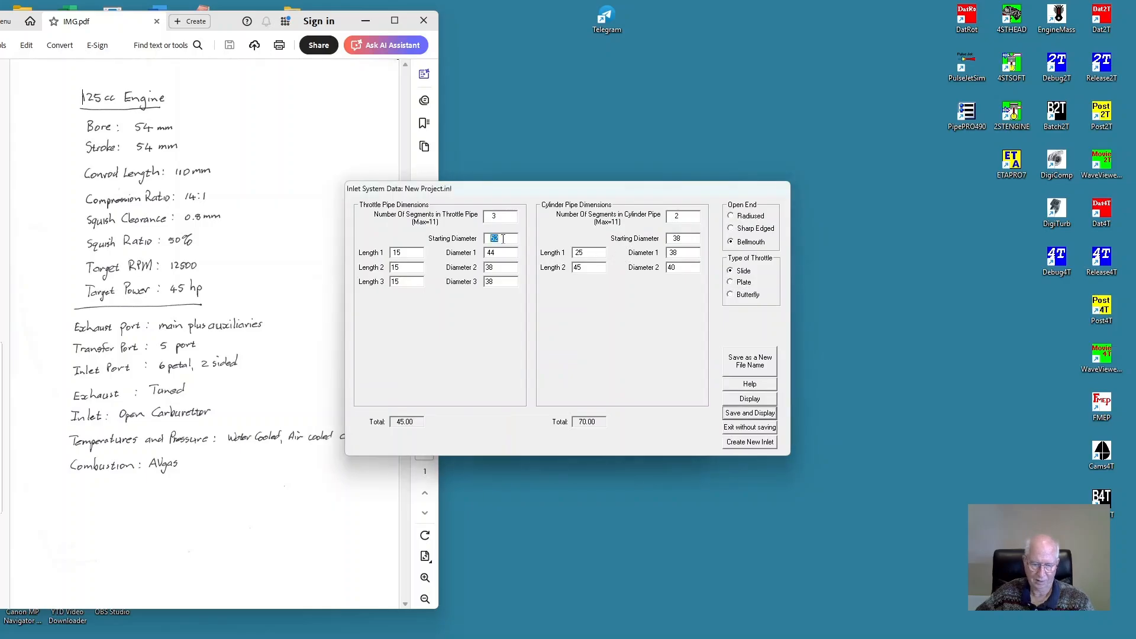
text(55)
click(749, 400)
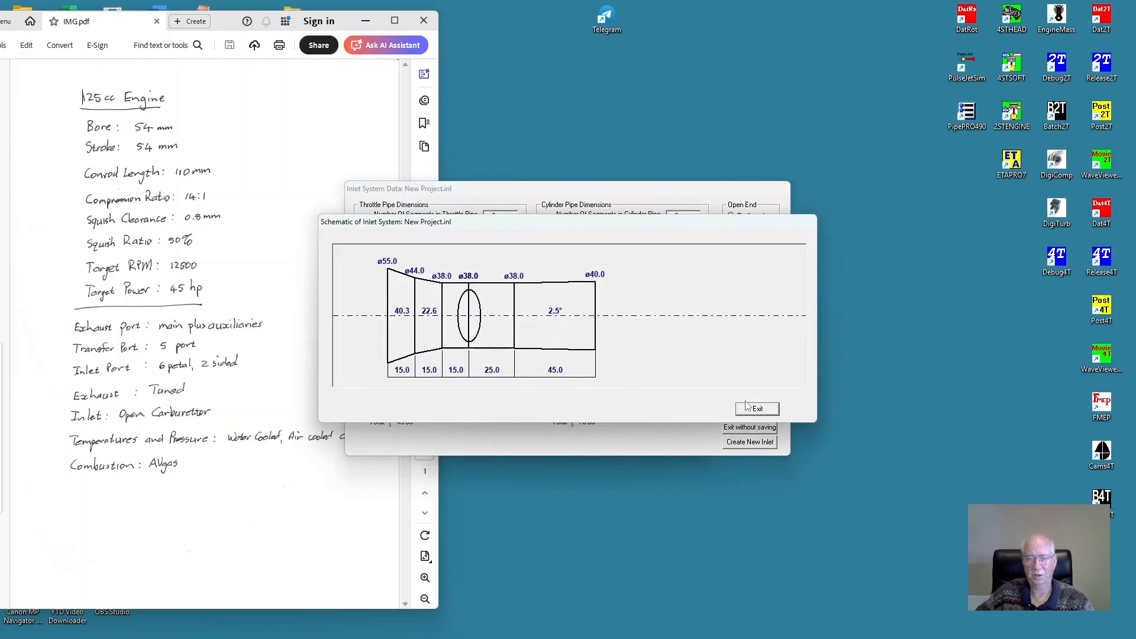
click(757, 410)
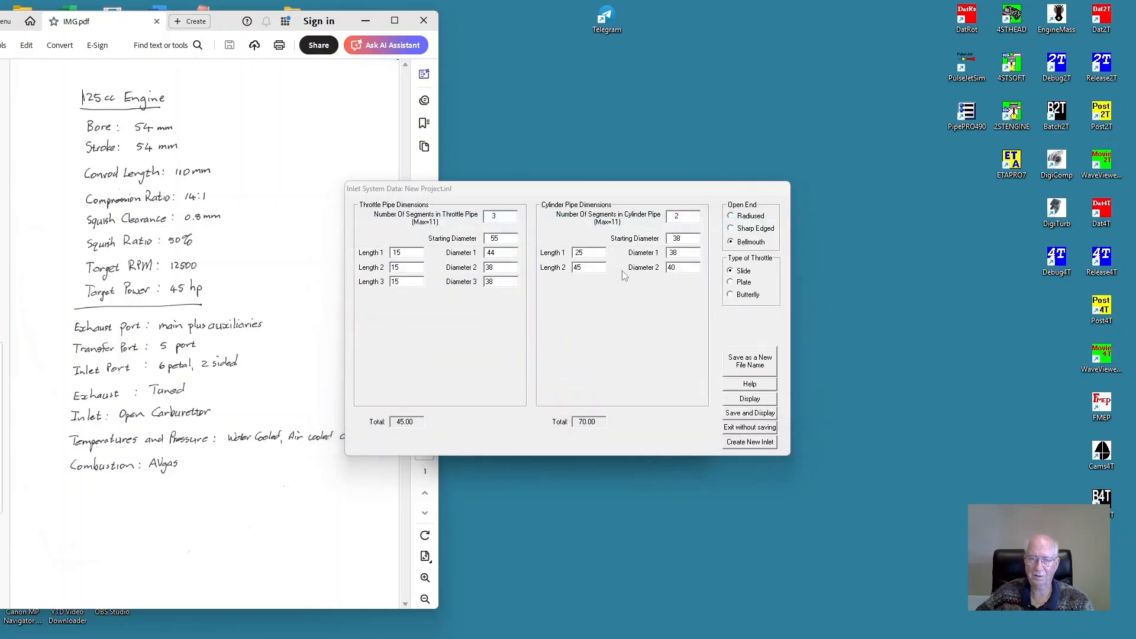
Set the throttle pipe's starting diameter to 60, preview the schematic, then save and display the inlet system data
double_click(499, 239)
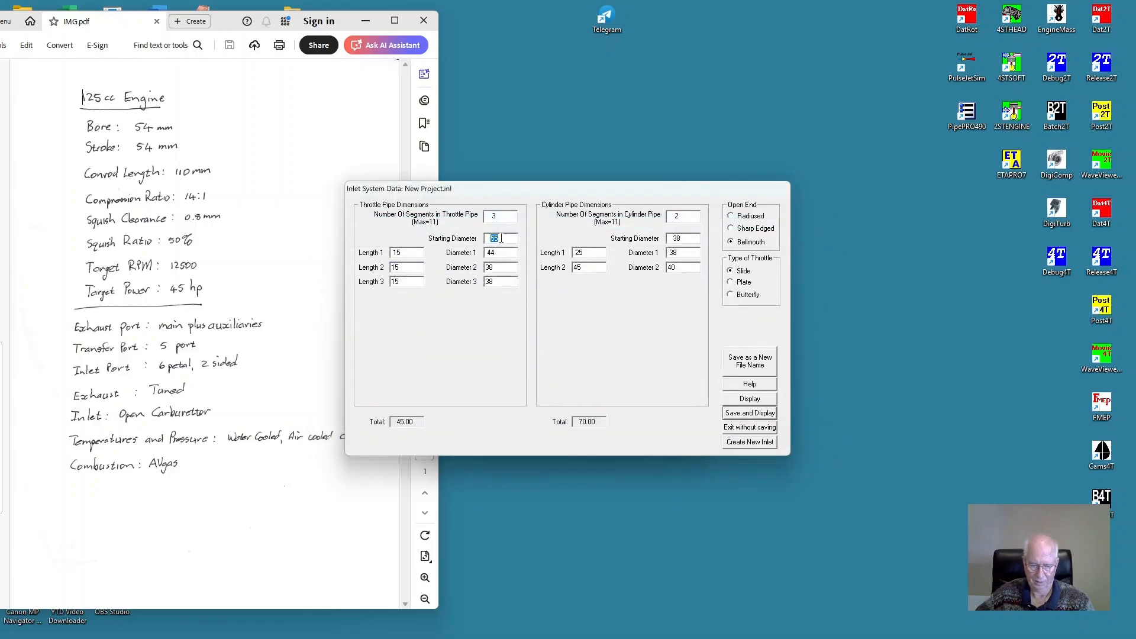
text(60)
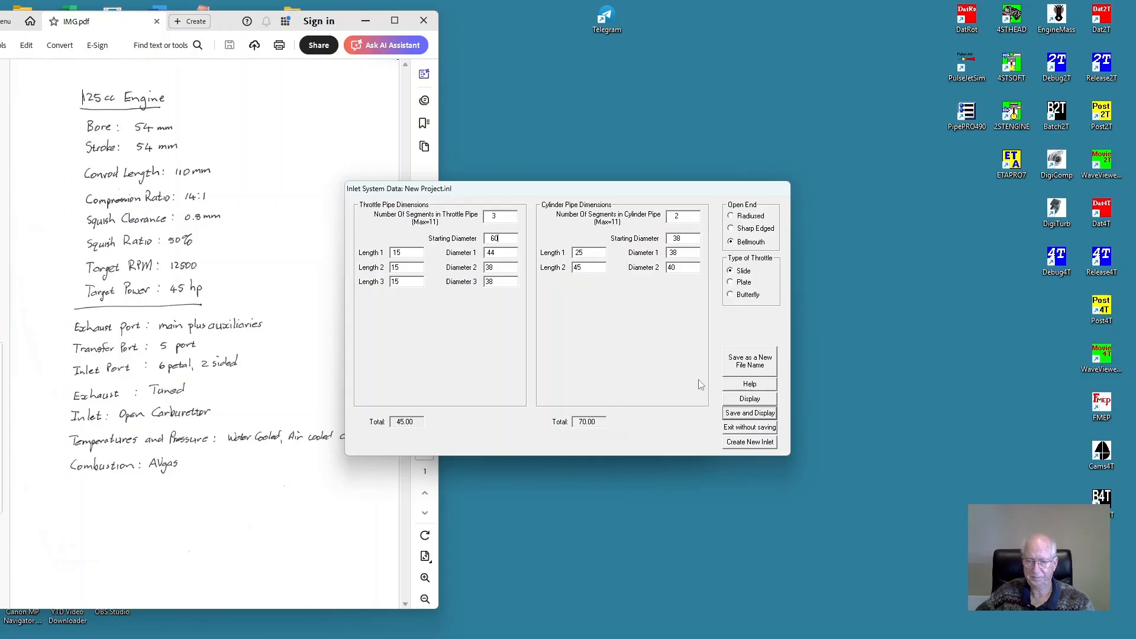
click(758, 400)
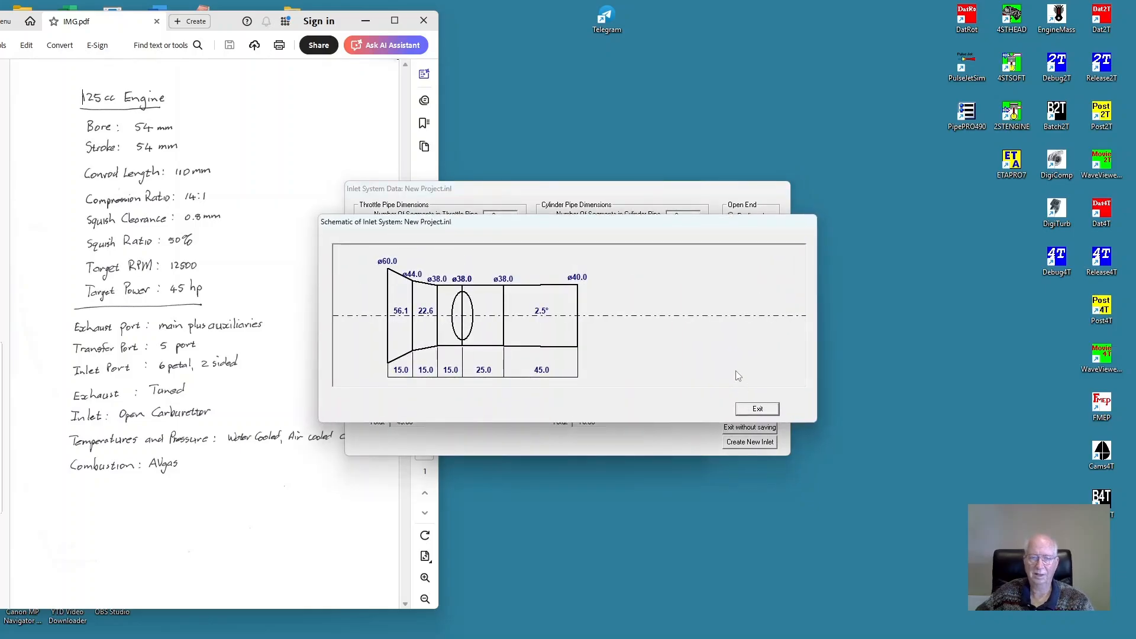
click(758, 409)
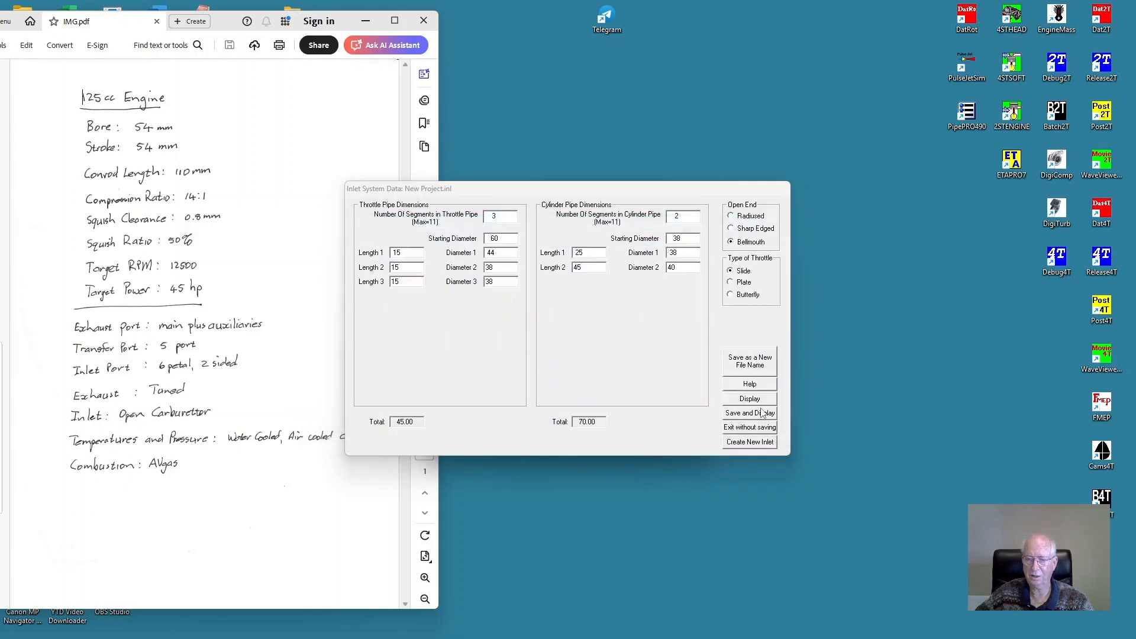
click(754, 415)
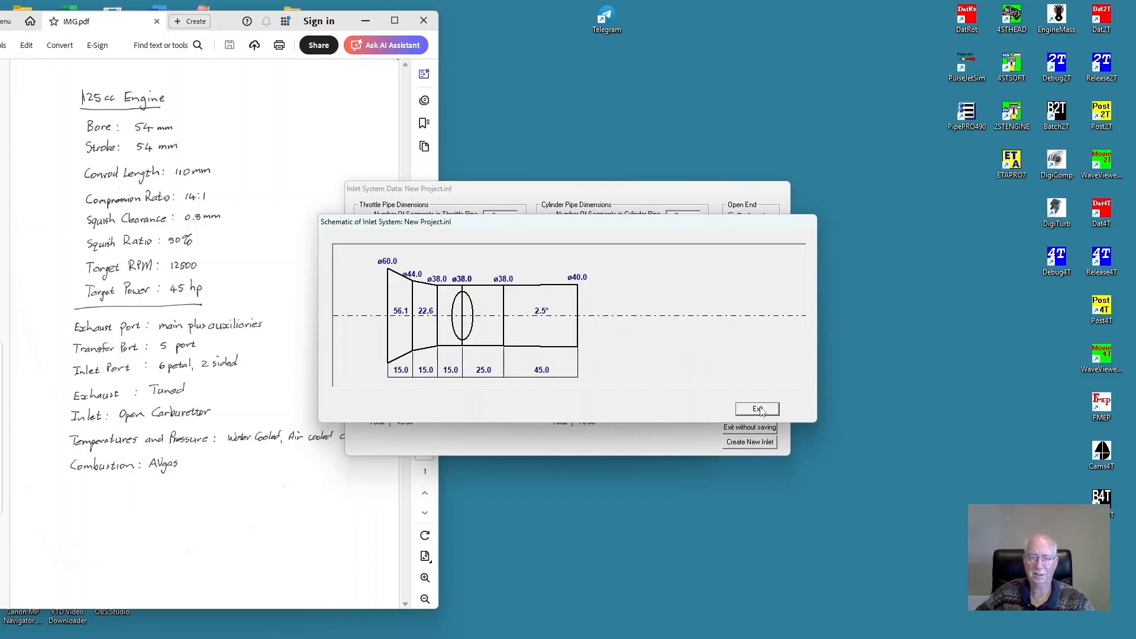
click(758, 409)
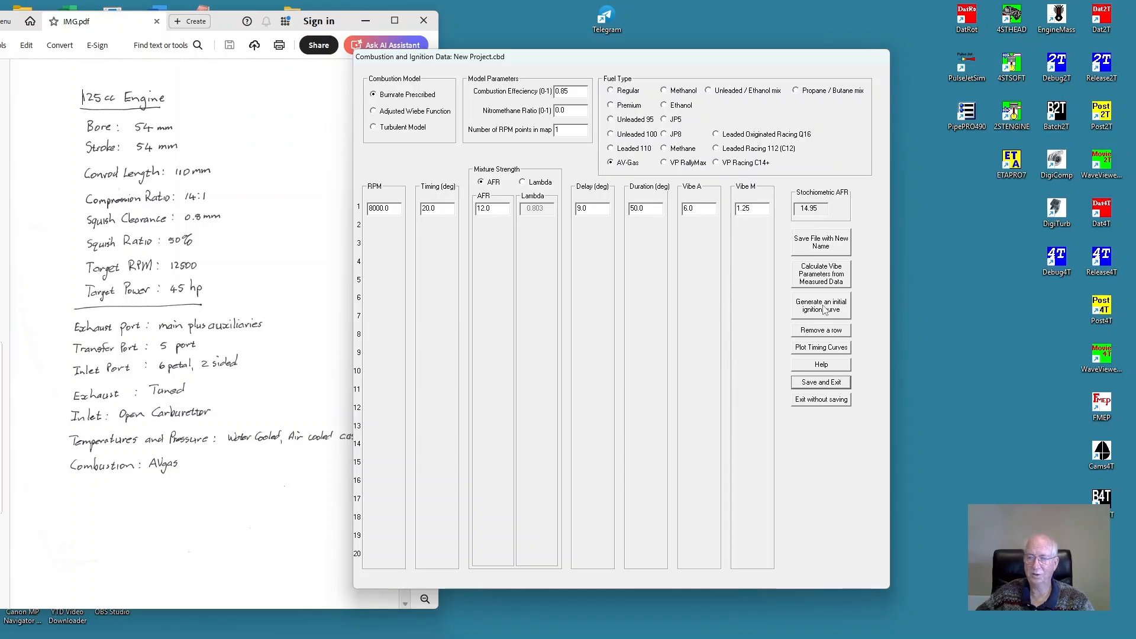
Generate an initial ignition curve for the AV-Gas combustion data and review its timing, AFR, delay and duration plots
click(829, 311)
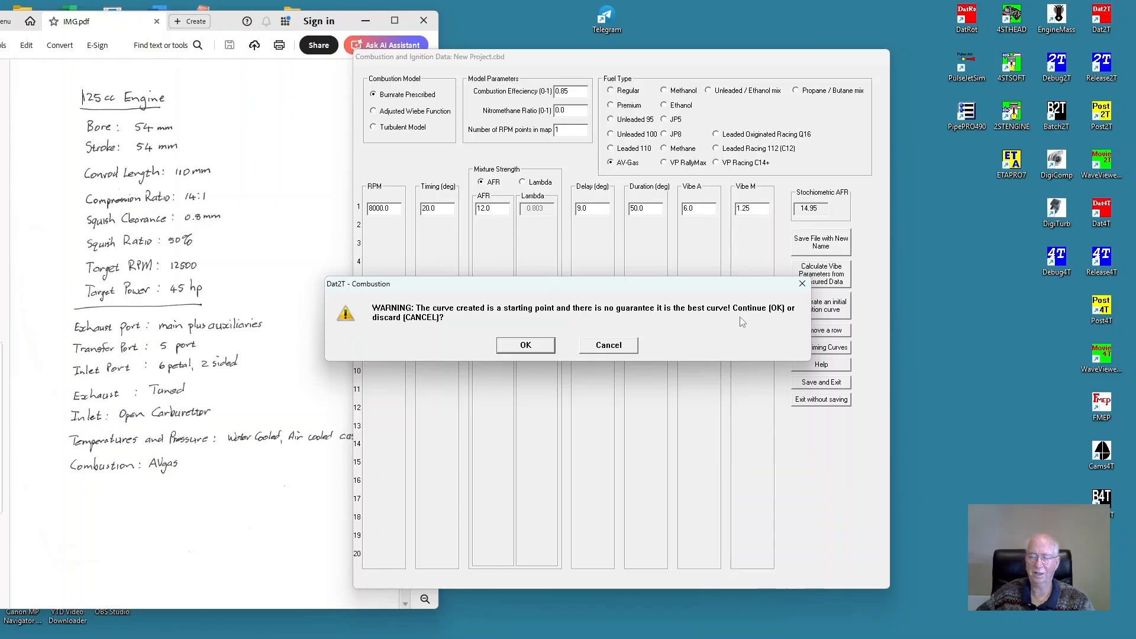
click(531, 347)
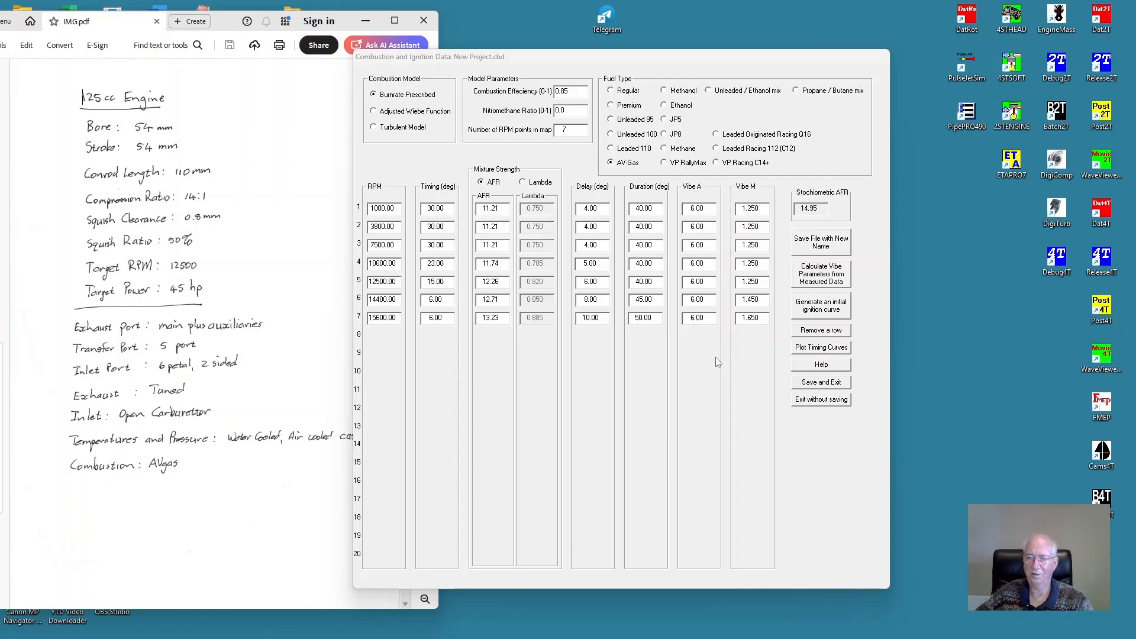
click(836, 349)
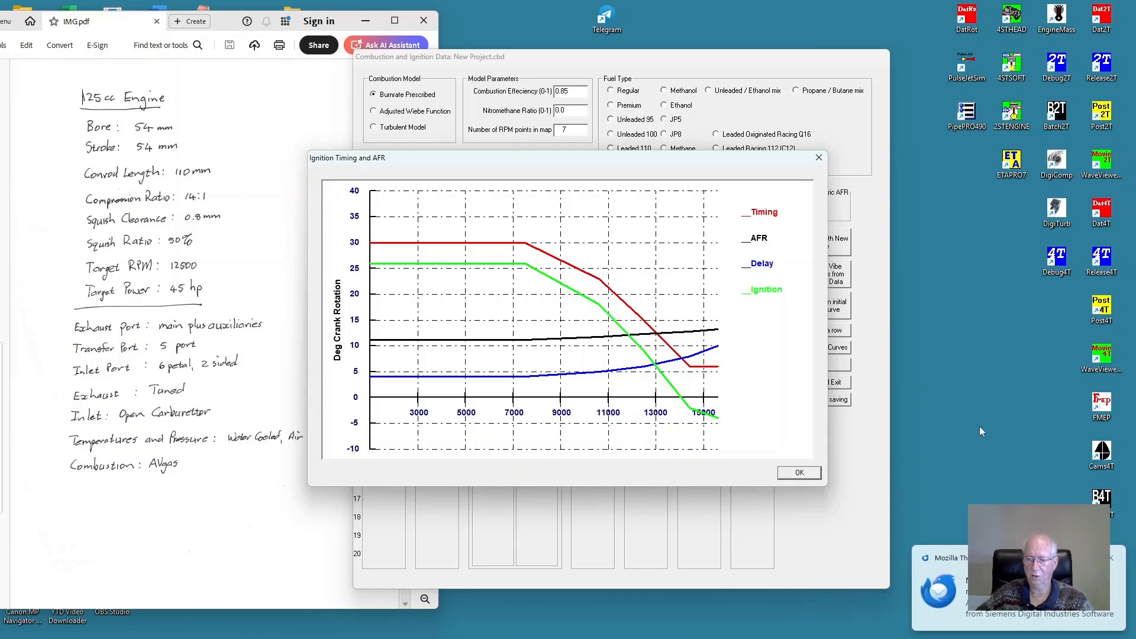
click(1111, 559)
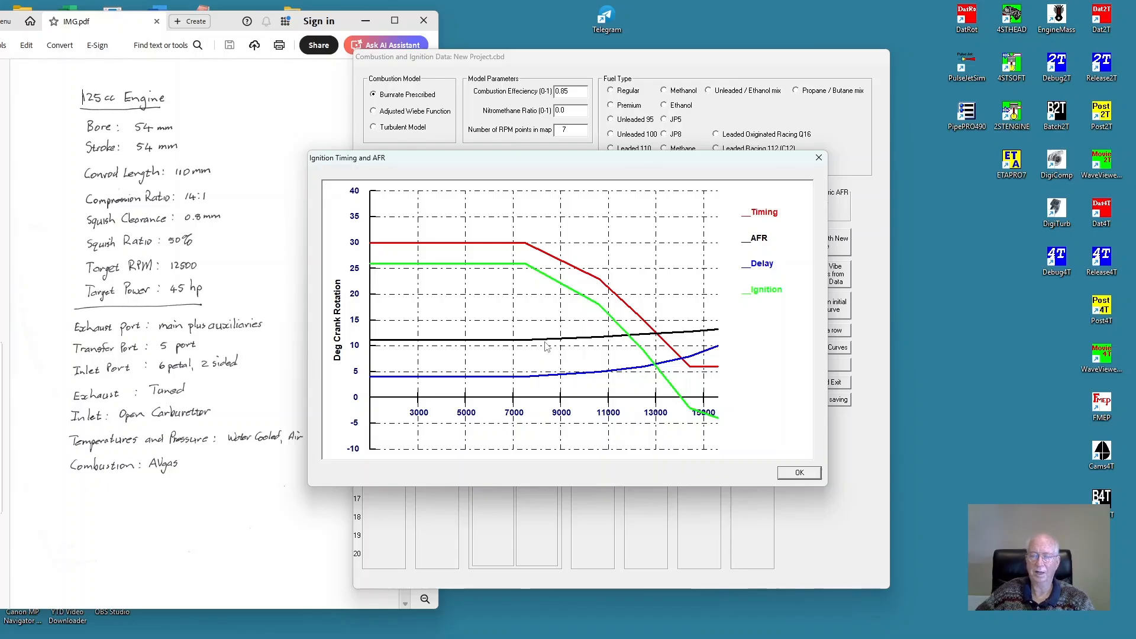
click(800, 473)
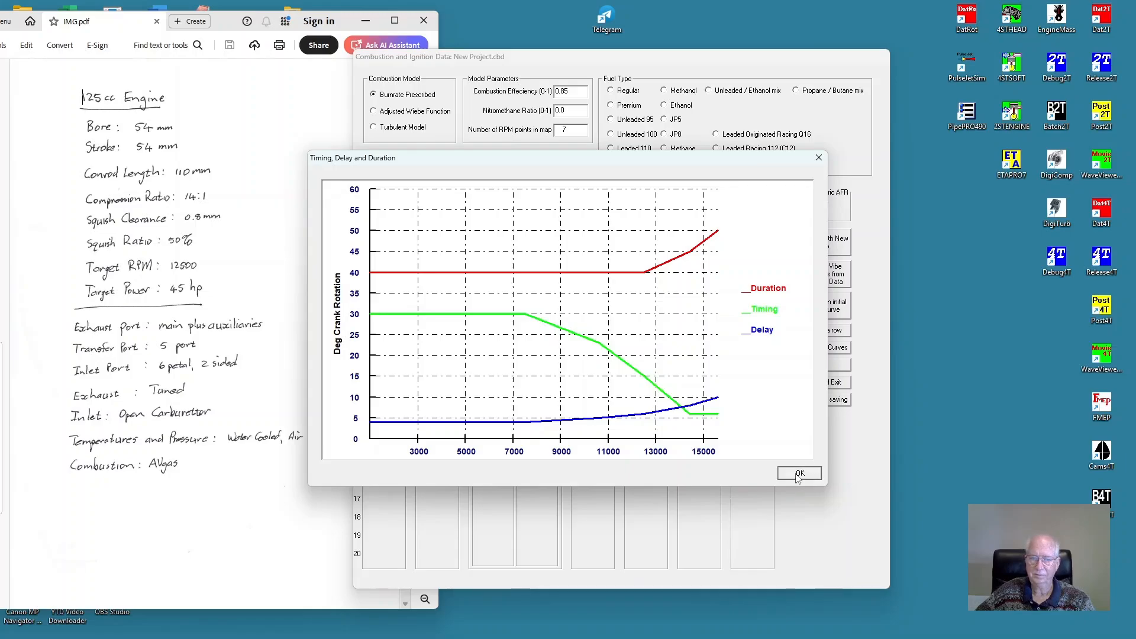
click(798, 475)
click(796, 474)
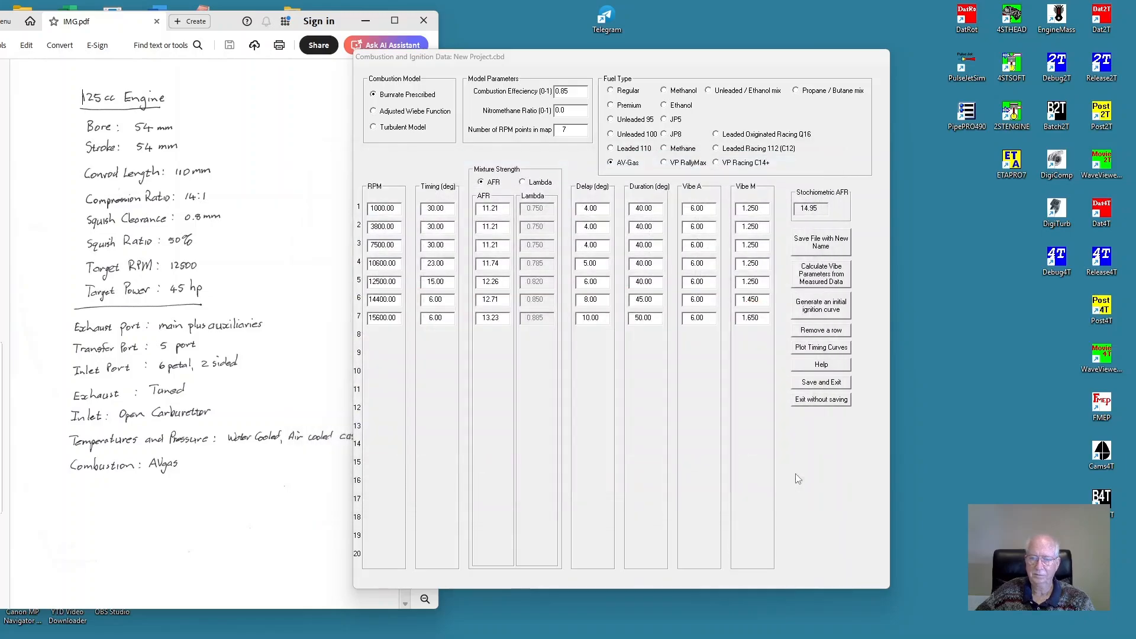
Save the combustion data and accept default starting temperatures for a water cooled engine with air cooled crankcase
click(829, 386)
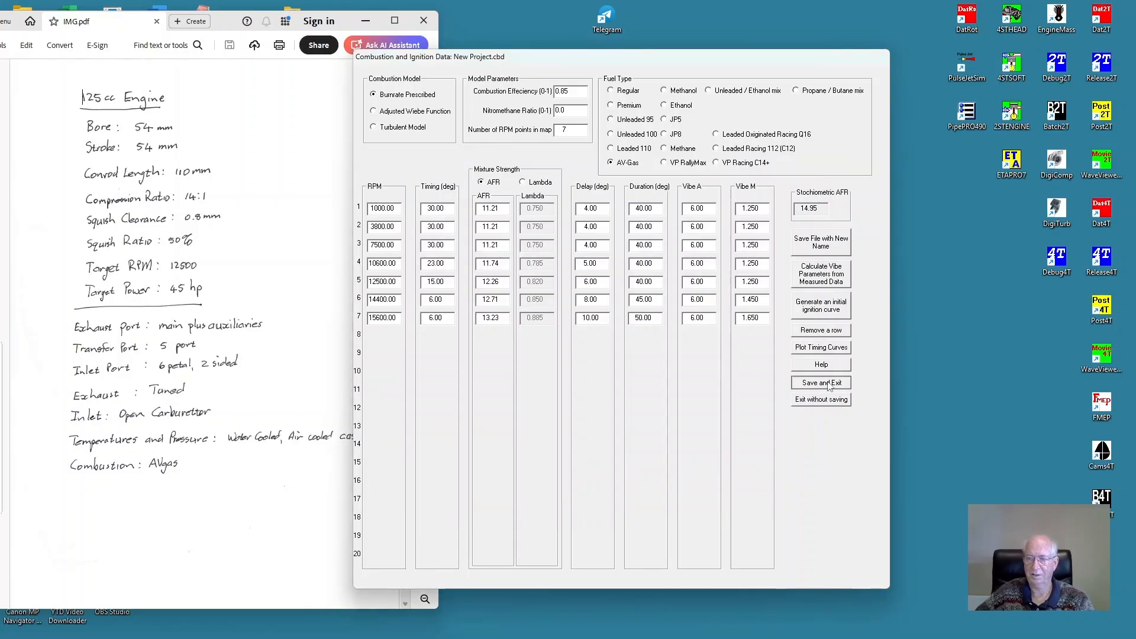
click(790, 474)
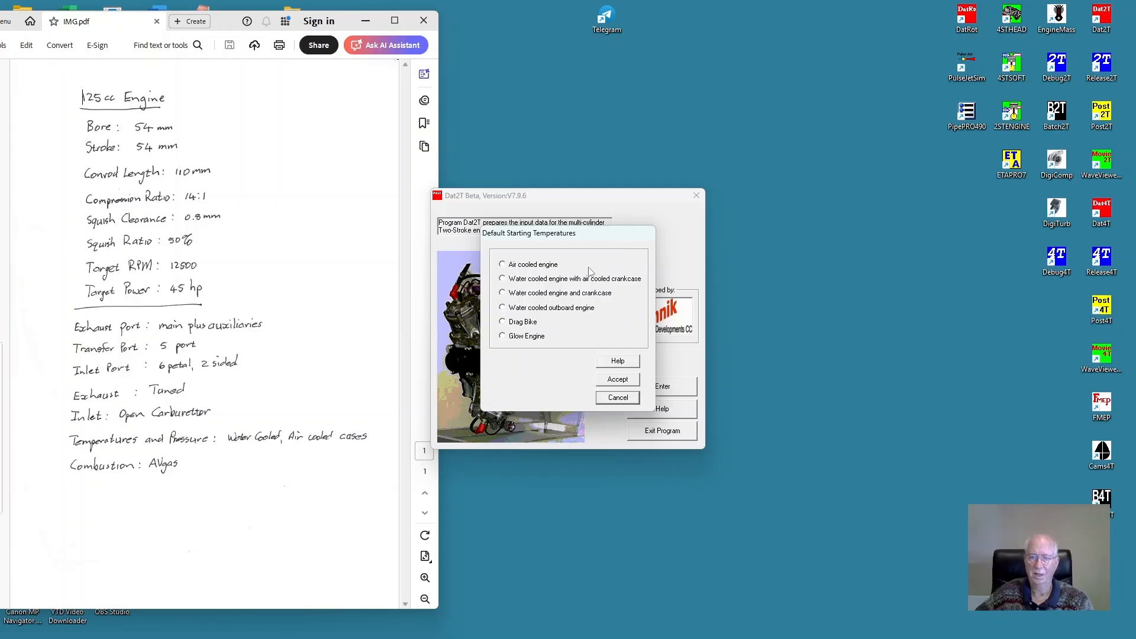
click(502, 279)
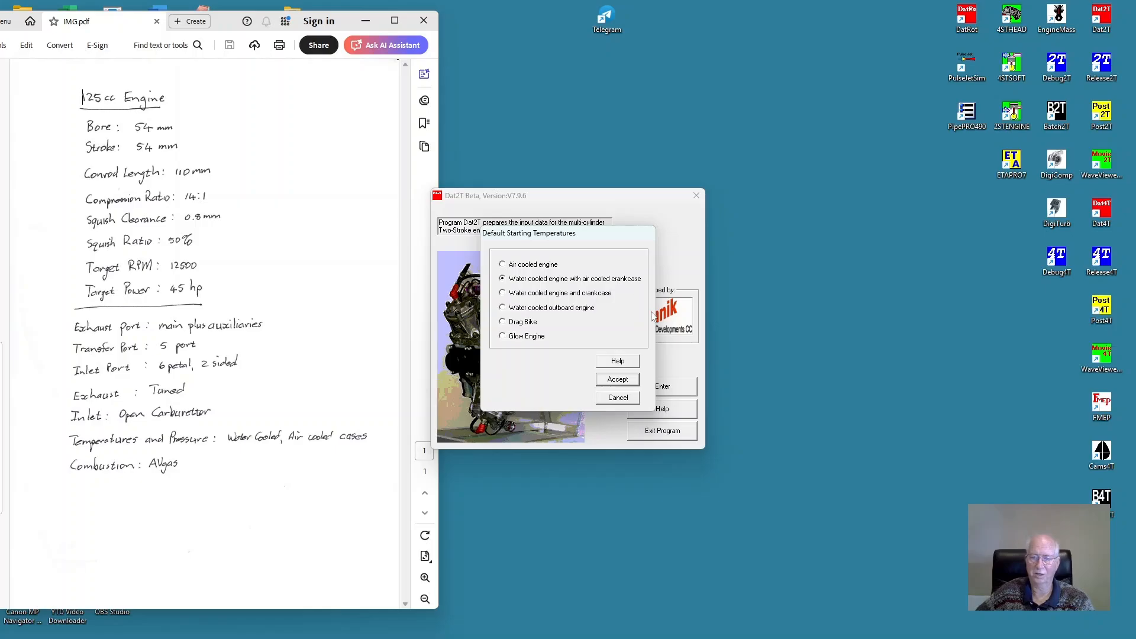
click(614, 384)
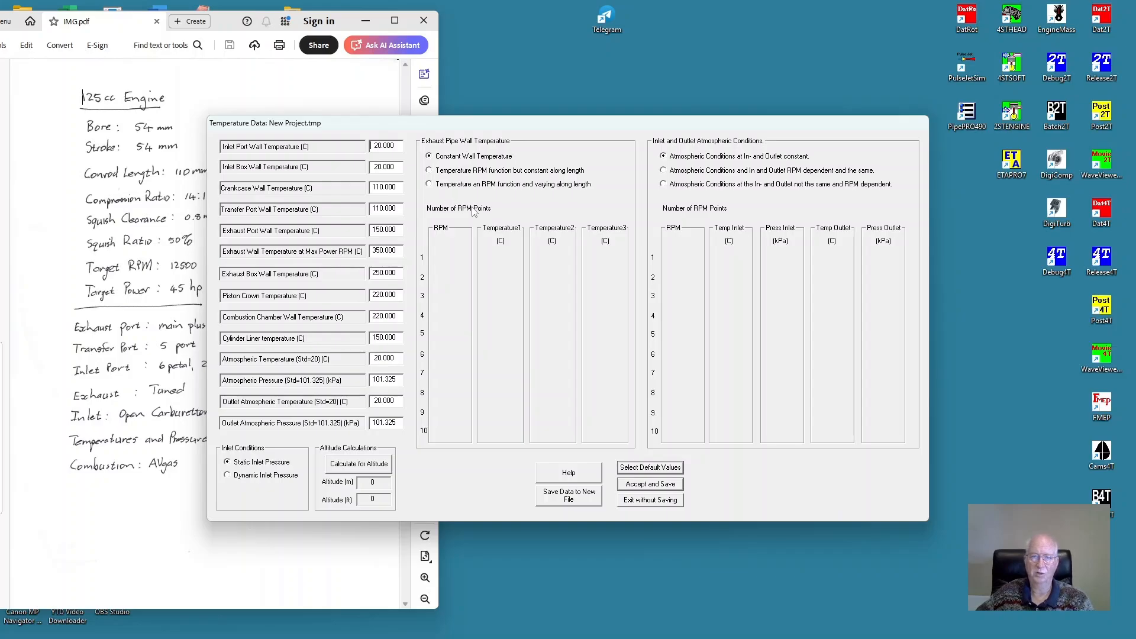
Make the exhaust pipe wall temperature an RPM function constant along the length, and save the temperature data
click(429, 170)
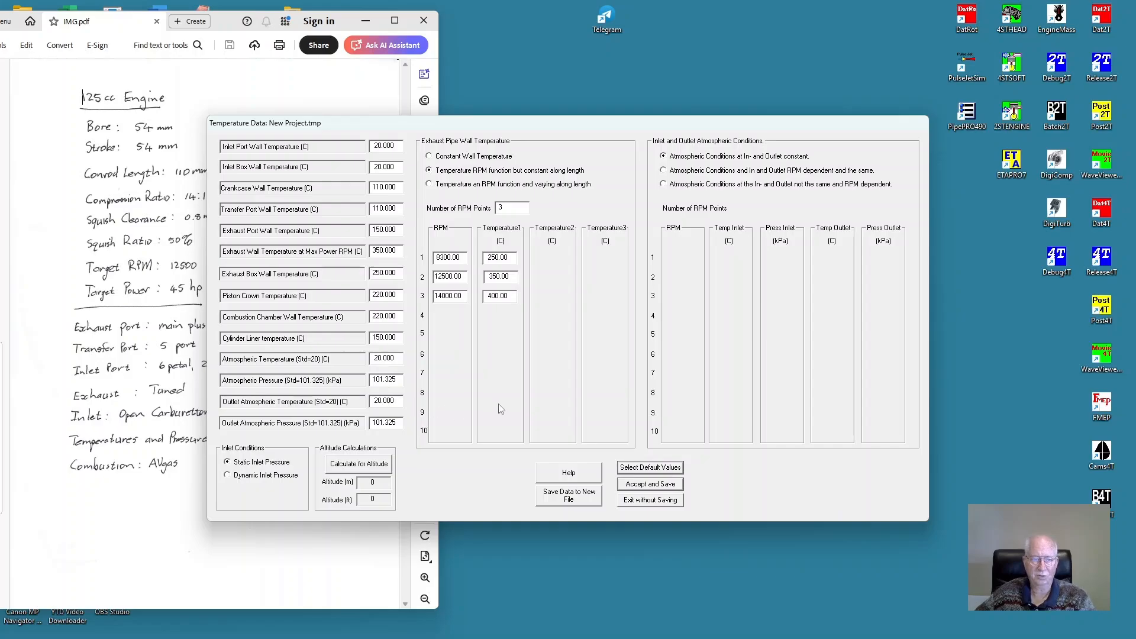
click(651, 485)
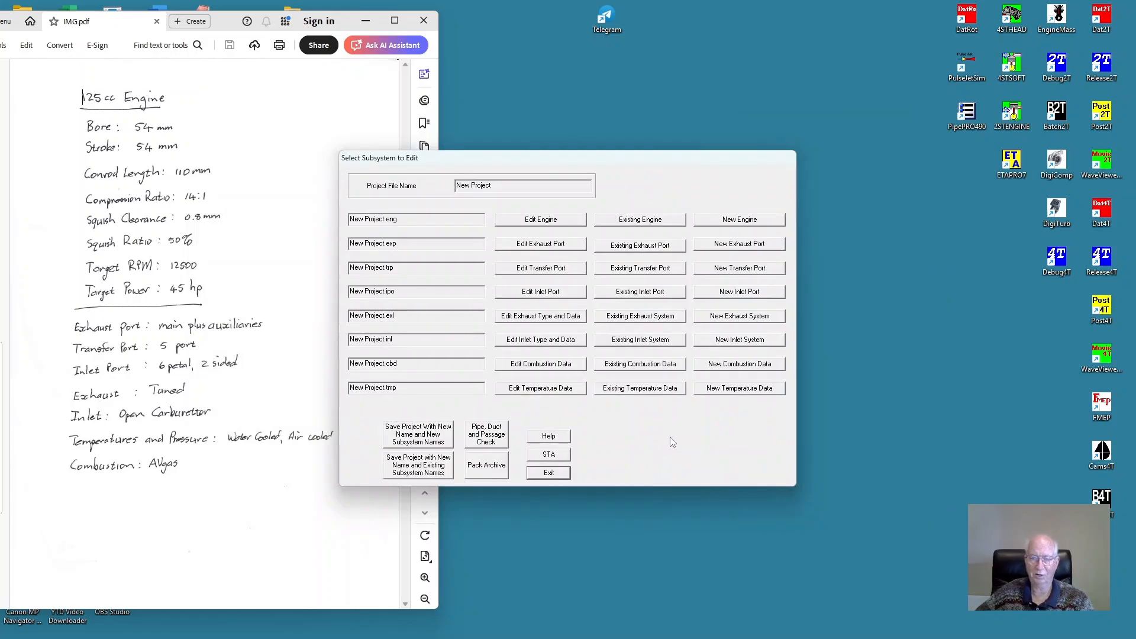
Check the project's pipe, duct and passage dimensions, then review its STA calculation for the exhaust, transfer and inlet ports
click(486, 441)
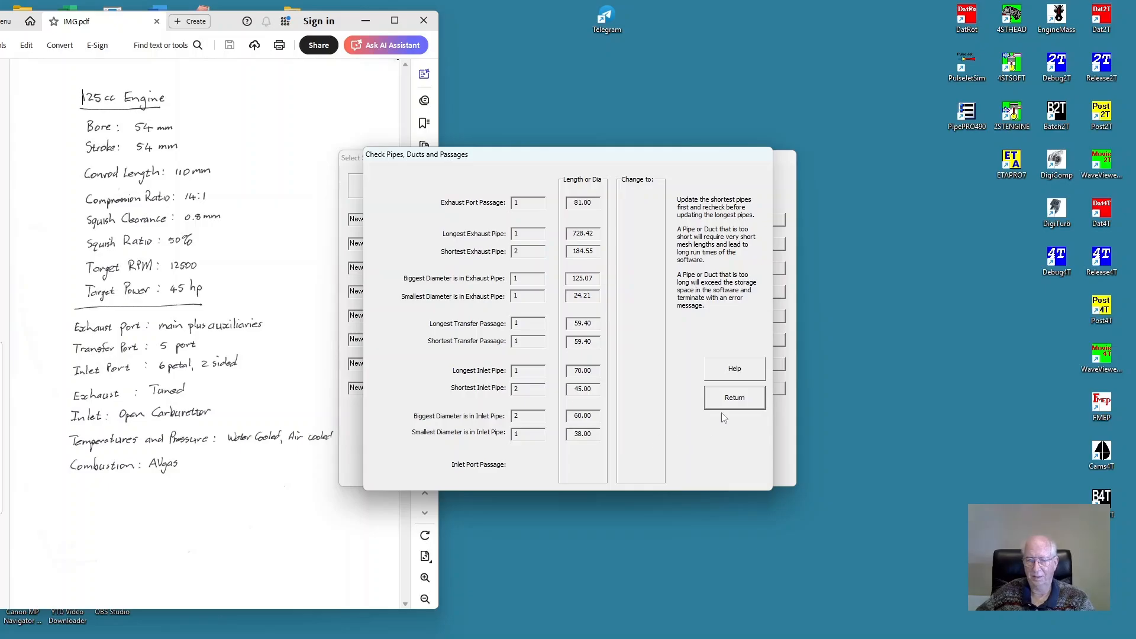
click(734, 399)
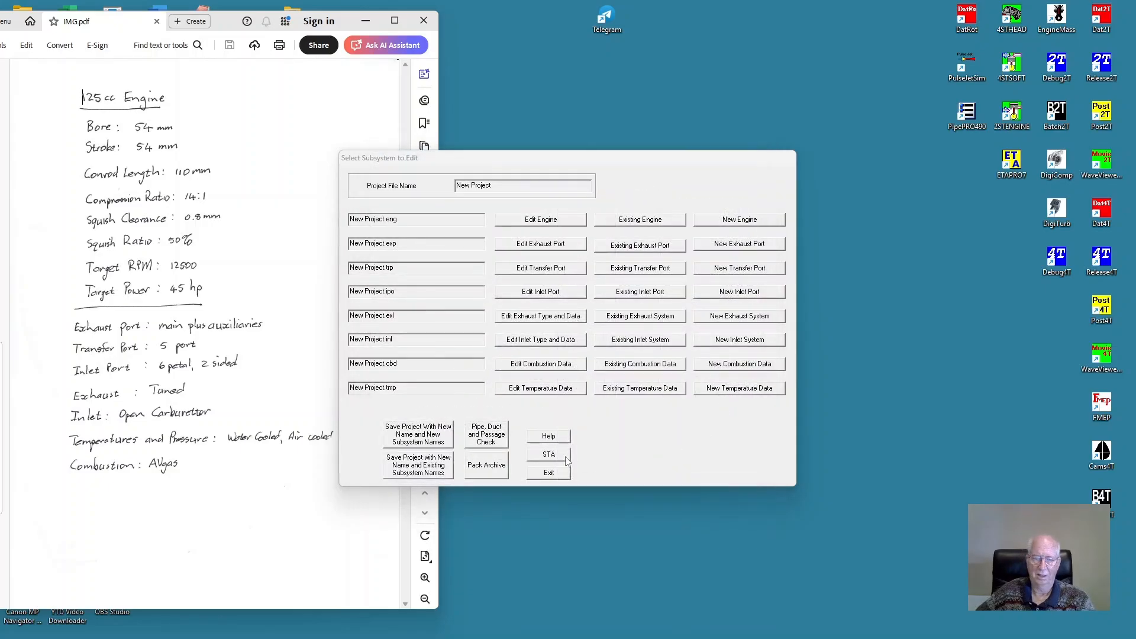
click(548, 455)
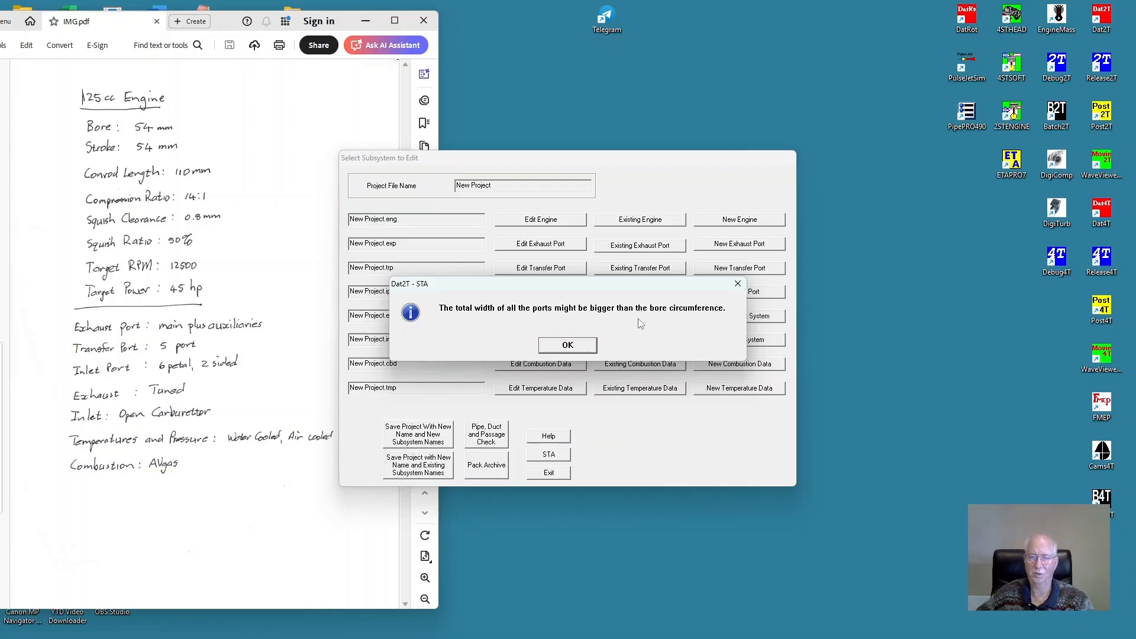
click(568, 346)
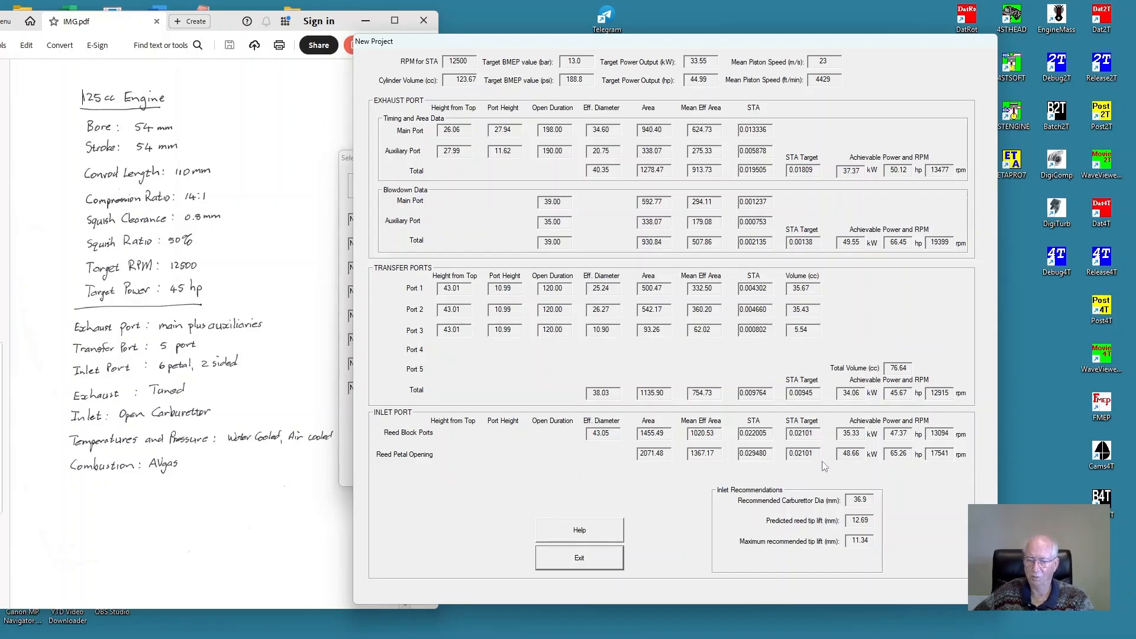
click(580, 558)
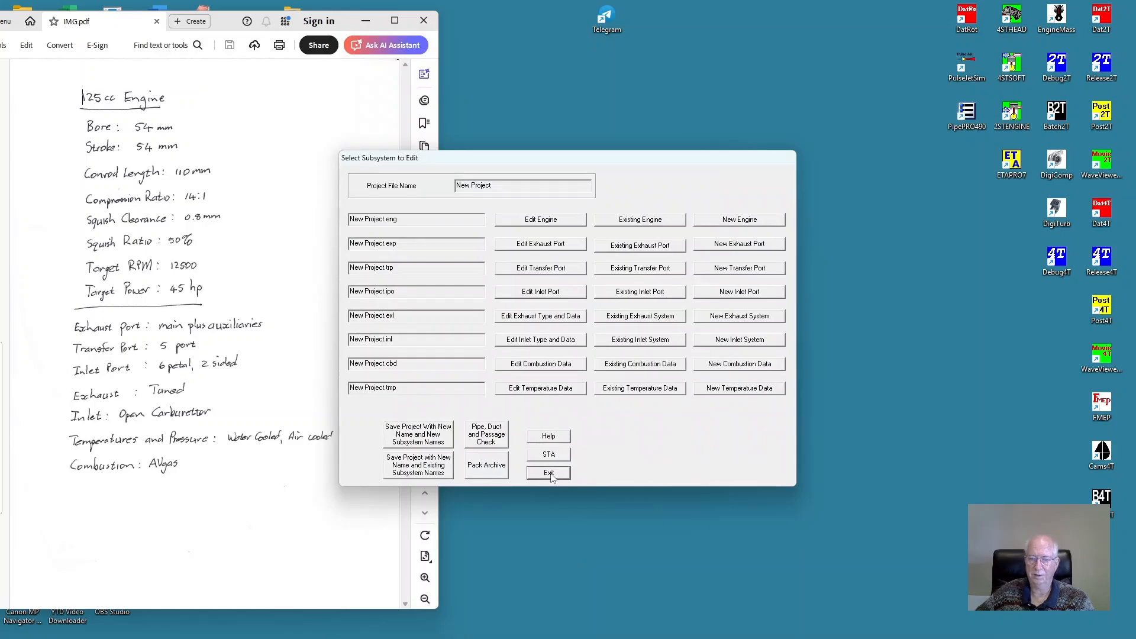
Leave the completed project's subsystem selection and exit the program
click(549, 476)
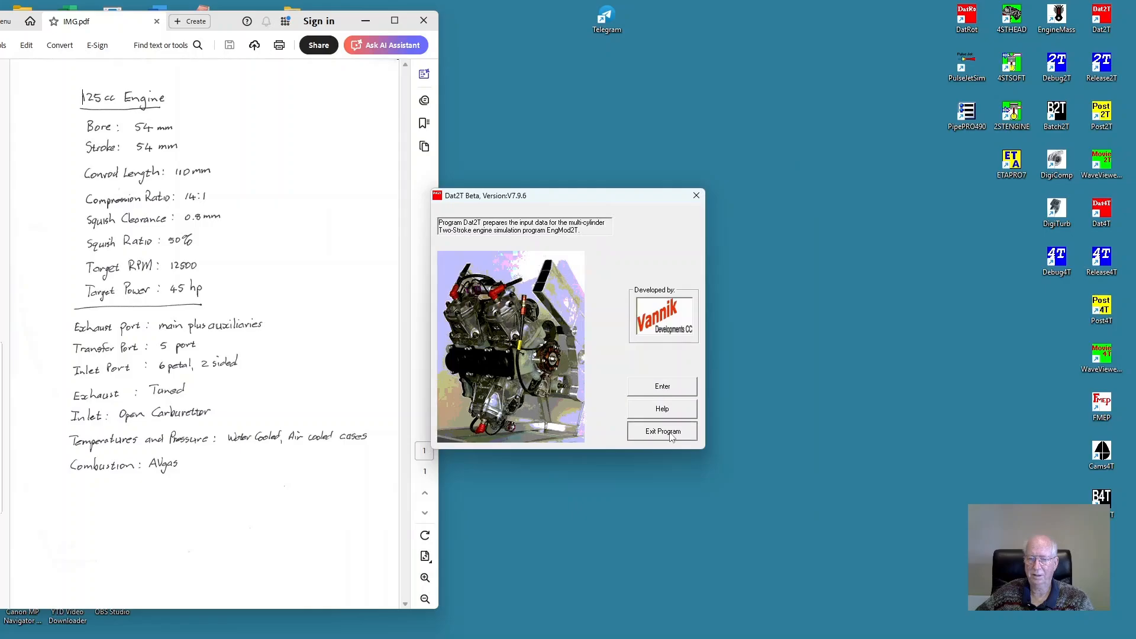
click(663, 432)
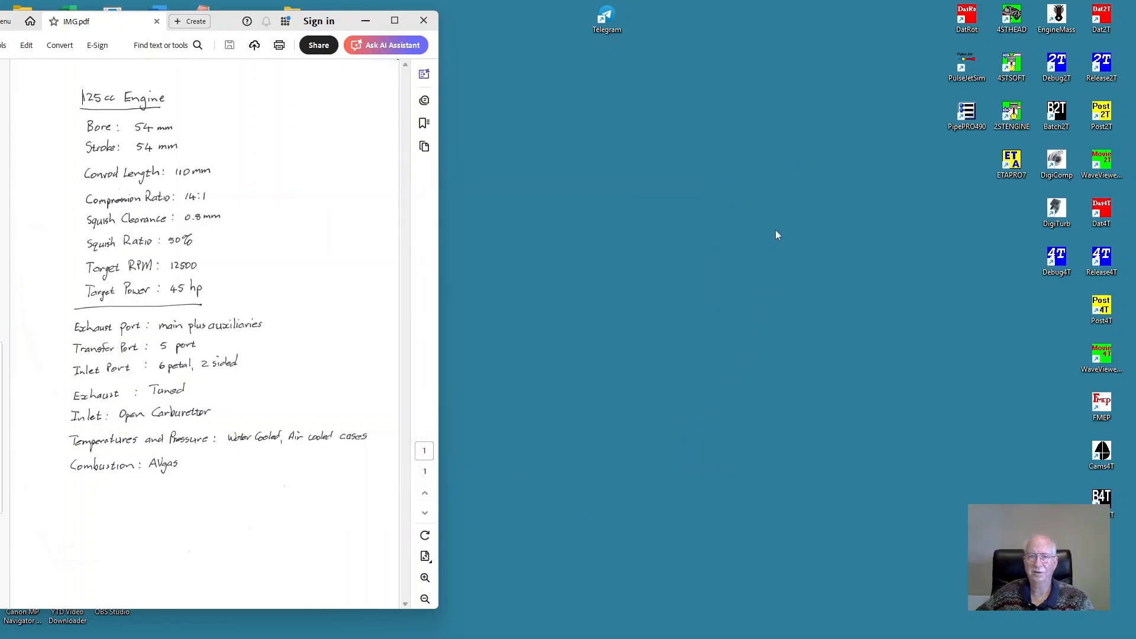